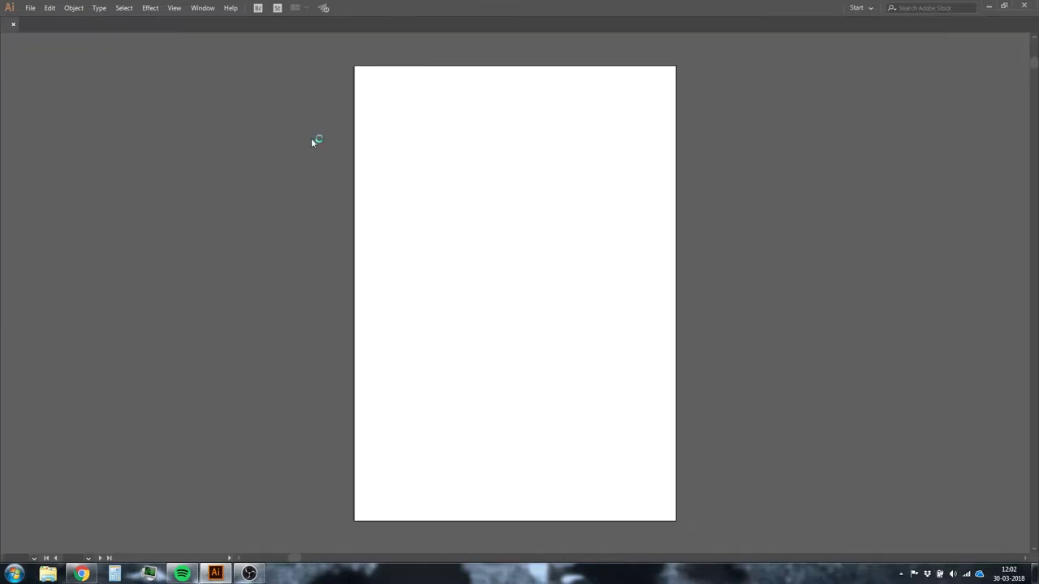
Step: Rename Layer 1 to Sketch and draw two white foot ellipses, rotating one to match the sketch
{"action": "type", "text": "Sketch"}
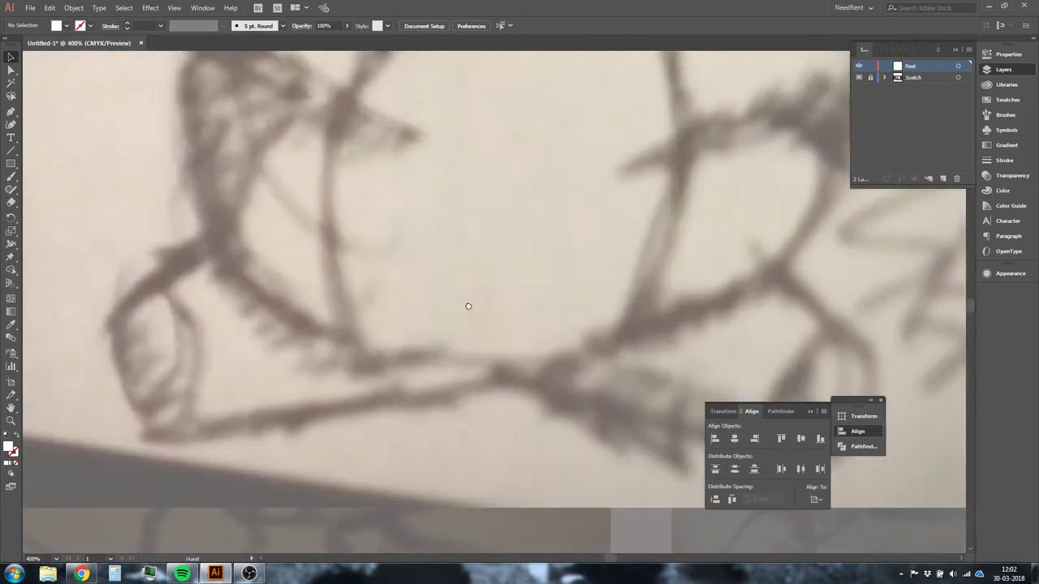
{"action": "left_click_drag", "start_coordinate": [179, 411], "coordinate": [180, 413]}
{"action": "left_click_drag", "start_coordinate": [695, 382], "coordinate": [788, 241]}
{"action": "key", "text": "v"}
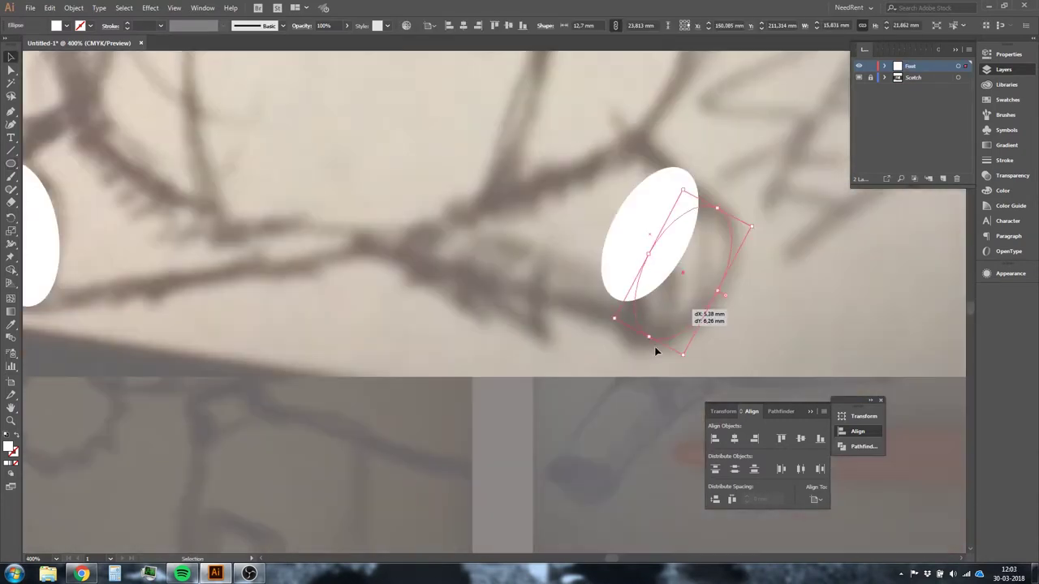
{"action": "left_click_drag", "start_coordinate": [655, 347], "coordinate": [820, 315]}
Step: Pen-trace the foot outline over the sketch, then hide the Feet layer
{"action": "left_click", "coordinate": [673, 360]}
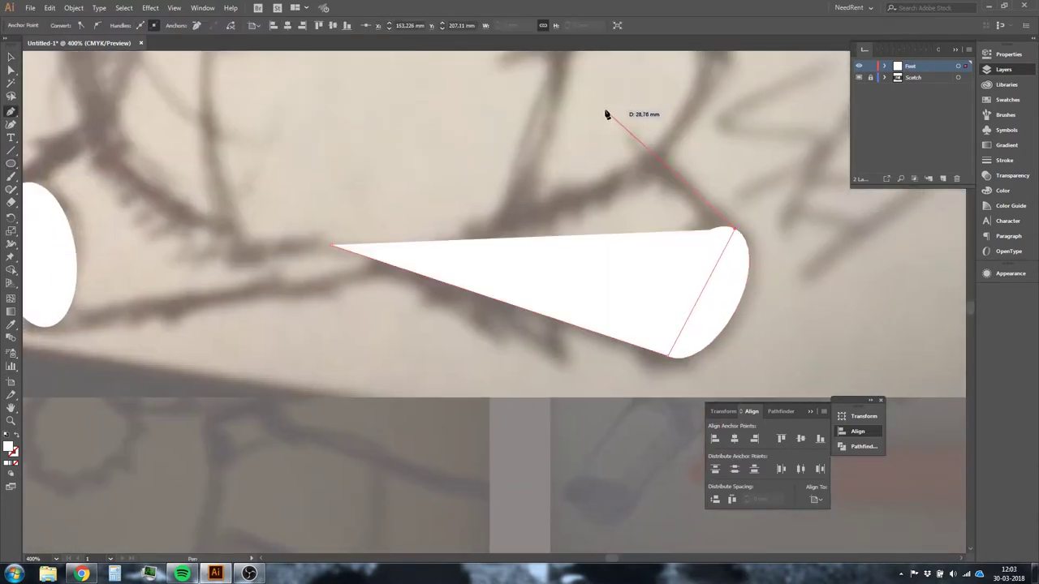
{"action": "left_click", "coordinate": [607, 111]}
{"action": "left_click", "coordinate": [235, 315]}
{"action": "left_click", "coordinate": [208, 175]}
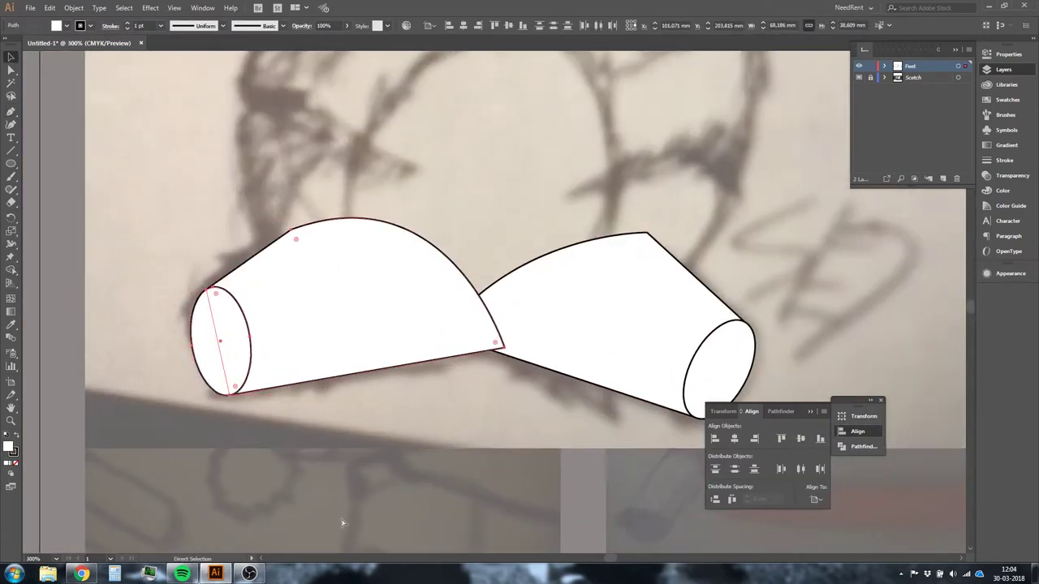
{"action": "left_click", "coordinate": [858, 67]}
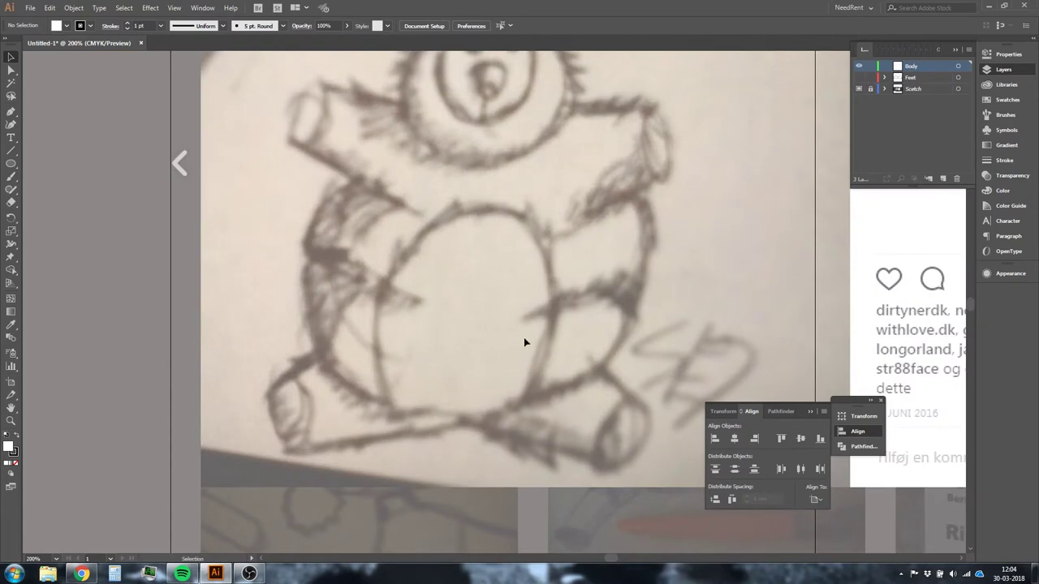
Step: Pen-draw the white body outline with curved sides and top over the sketch
{"action": "left_click_drag", "start_coordinate": [601, 369], "coordinate": [637, 310]}
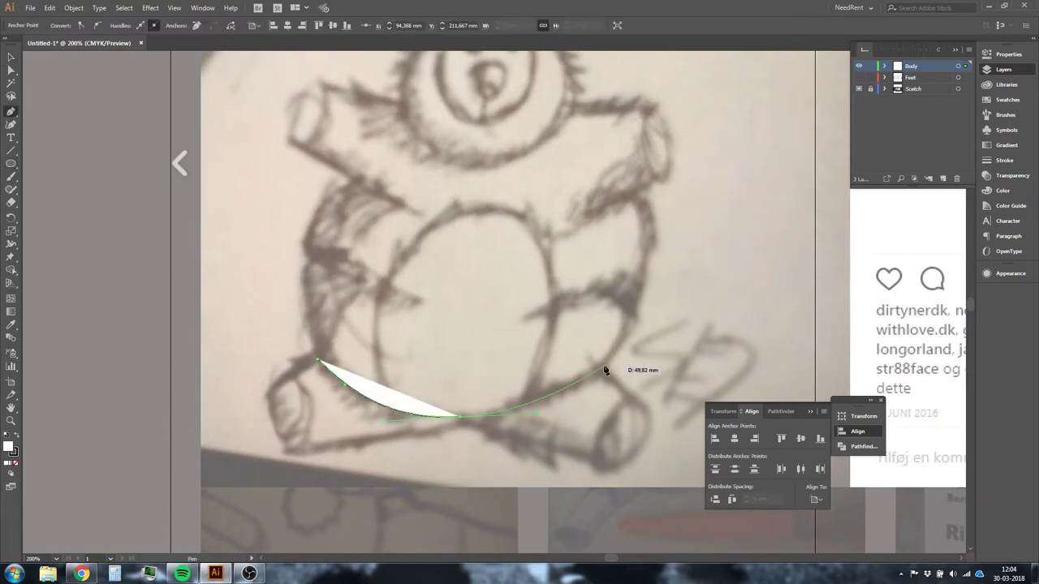
{"action": "left_click_drag", "start_coordinate": [629, 195], "coordinate": [579, 178]}
{"action": "left_click_drag", "start_coordinate": [556, 123], "coordinate": [412, 127]}
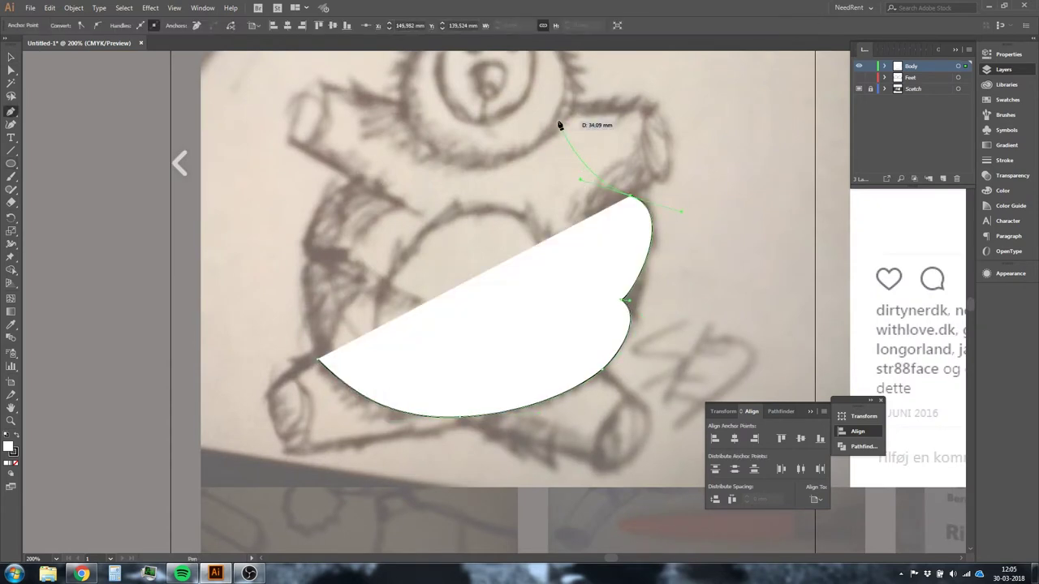
{"action": "left_click", "coordinate": [406, 107]}
{"action": "left_click_drag", "start_coordinate": [312, 258], "coordinate": [360, 268]}
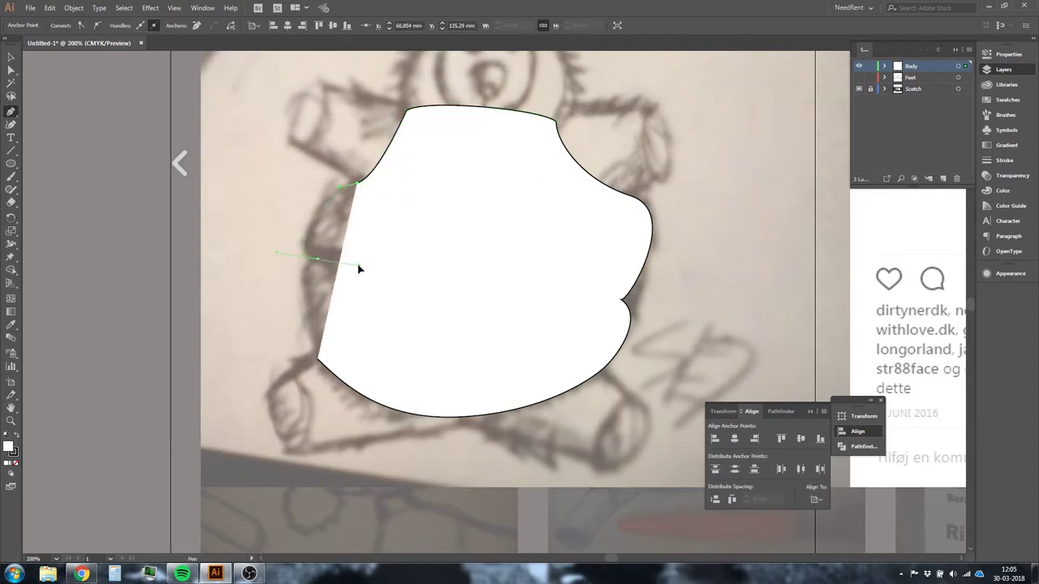
{"action": "left_click_drag", "start_coordinate": [317, 358], "coordinate": [339, 385]}
{"action": "left_click", "coordinate": [11, 70]}
{"action": "scroll", "coordinate": [277, 198], "scroll_direction": "up", "scroll_amount": 1}
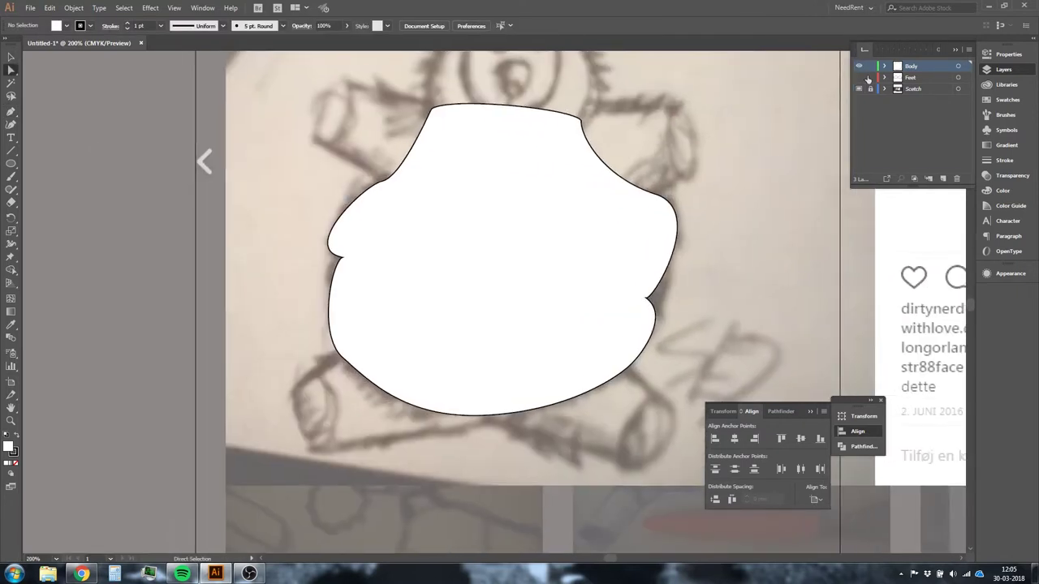
{"action": "scroll", "coordinate": [276, 198], "scroll_direction": "up", "scroll_amount": 2}
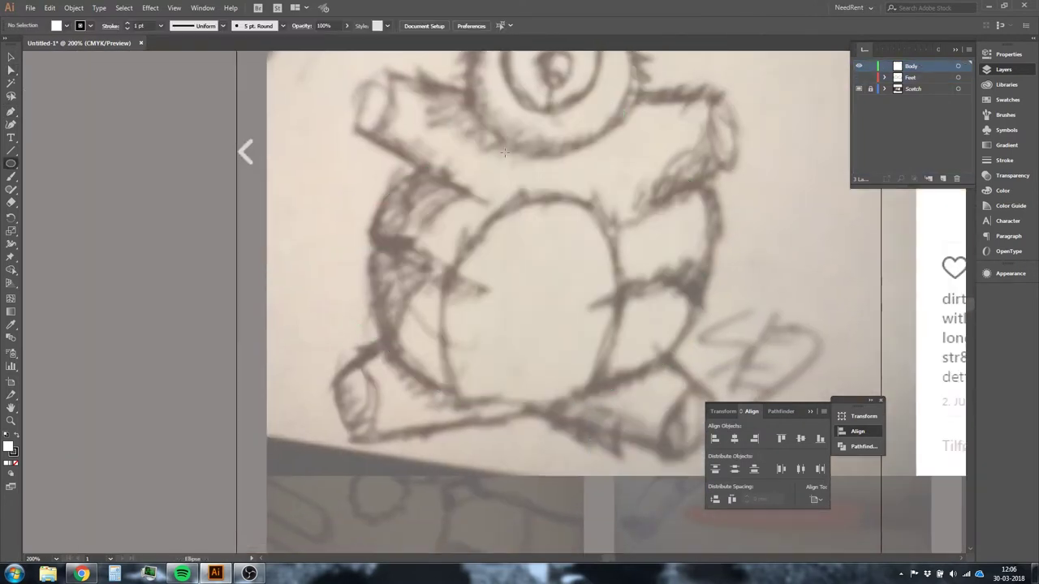
Step: Draw a white ellipse, duplicate it upward, and merge both with Pathfinder Unite
{"action": "left_click_drag", "start_coordinate": [698, 408], "coordinate": [697, 408]}
{"action": "key", "text": "v"}
{"action": "left_click_drag", "start_coordinate": [538, 326], "coordinate": [548, 260]}
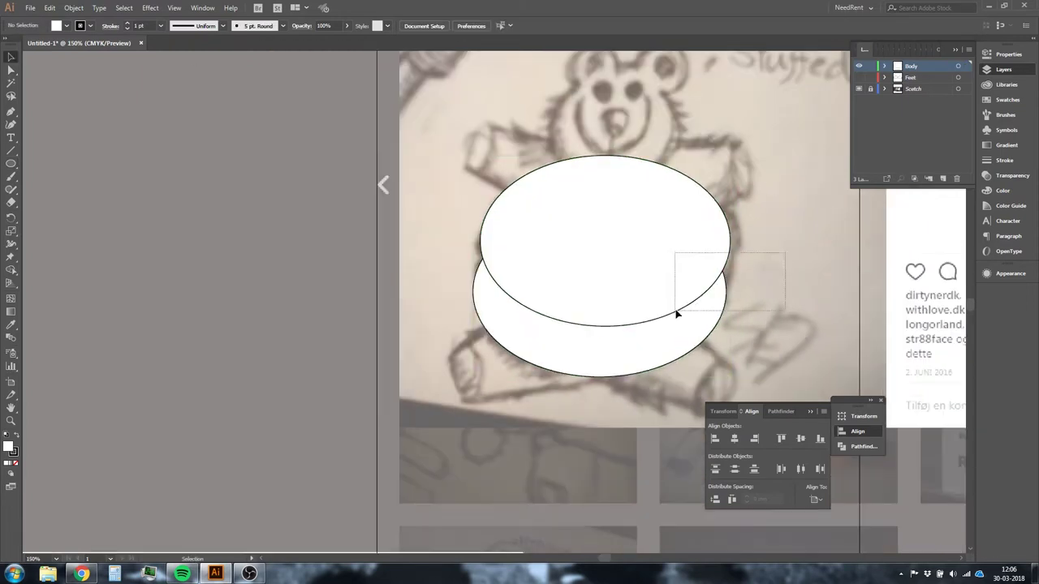
{"action": "left_click", "coordinate": [780, 411]}
{"action": "left_click", "coordinate": [715, 438]}
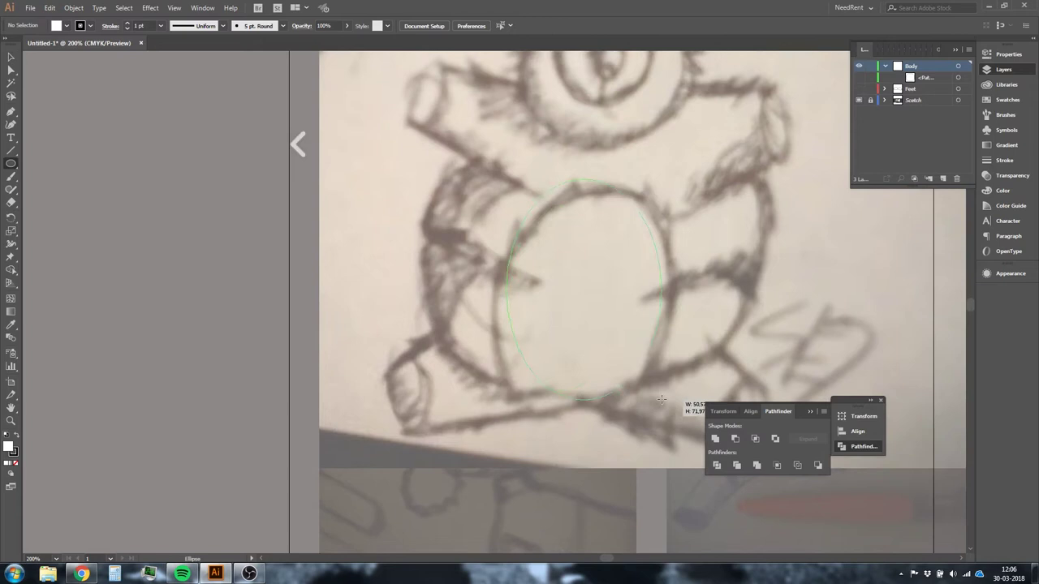
Step: Draw a belly ellipse and pull its anchors into an egg shape
{"action": "left_click_drag", "start_coordinate": [661, 399], "coordinate": [662, 399]}
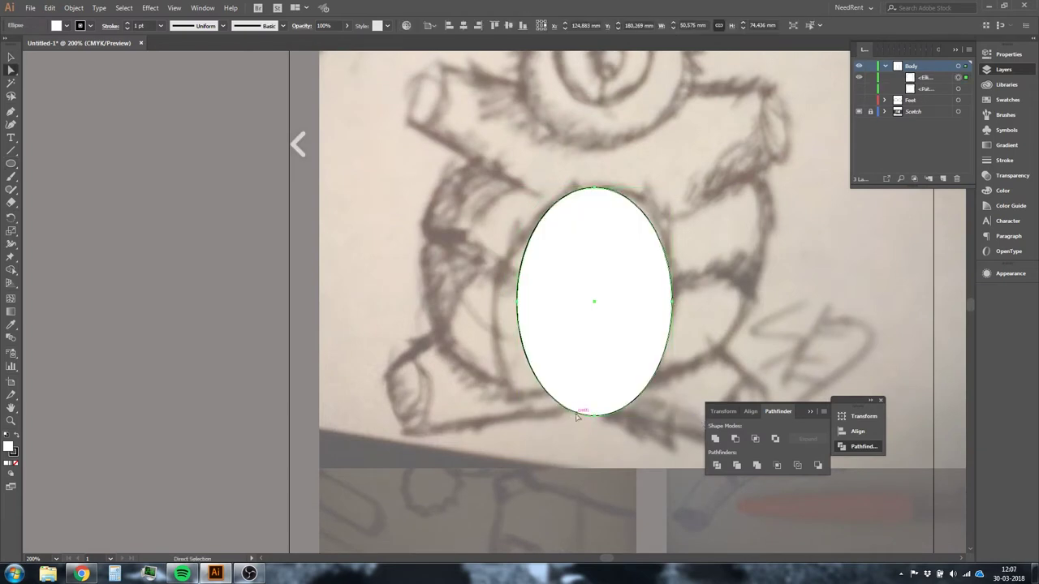
{"action": "key", "text": "a"}
{"action": "left_click_drag", "start_coordinate": [585, 186], "coordinate": [596, 189]}
{"action": "left_click_drag", "start_coordinate": [508, 294], "coordinate": [497, 300]}
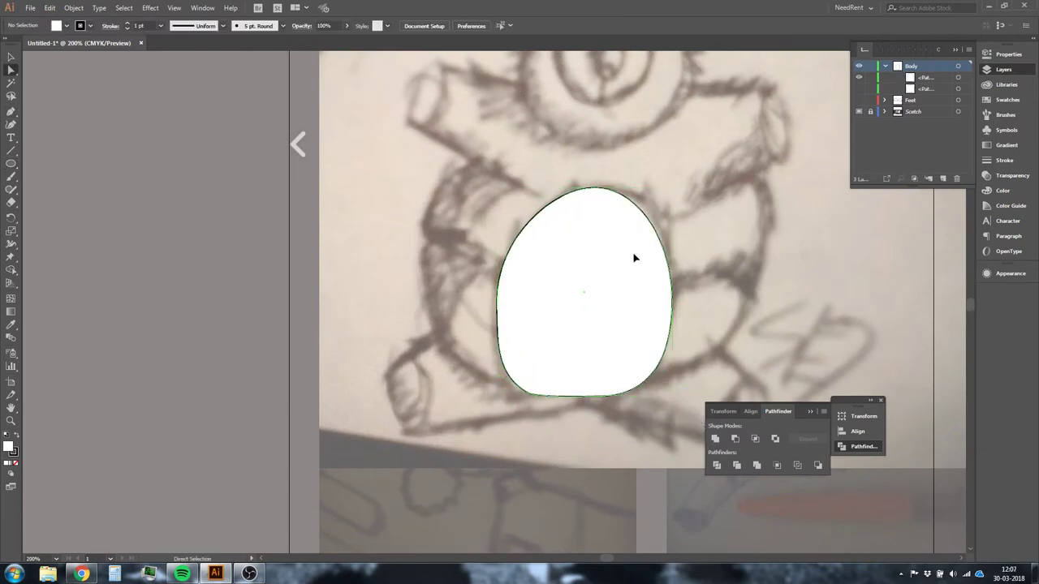
{"action": "key", "text": "ctrl+shift+a"}
Step: Toggle the body's visibility and name the belly sublayer 'belly'
{"action": "left_click", "coordinate": [859, 89]}
{"action": "key", "text": "ctrl+minus"}
{"action": "double_click", "coordinate": [891, 77]}
{"action": "type", "text": "bell"}
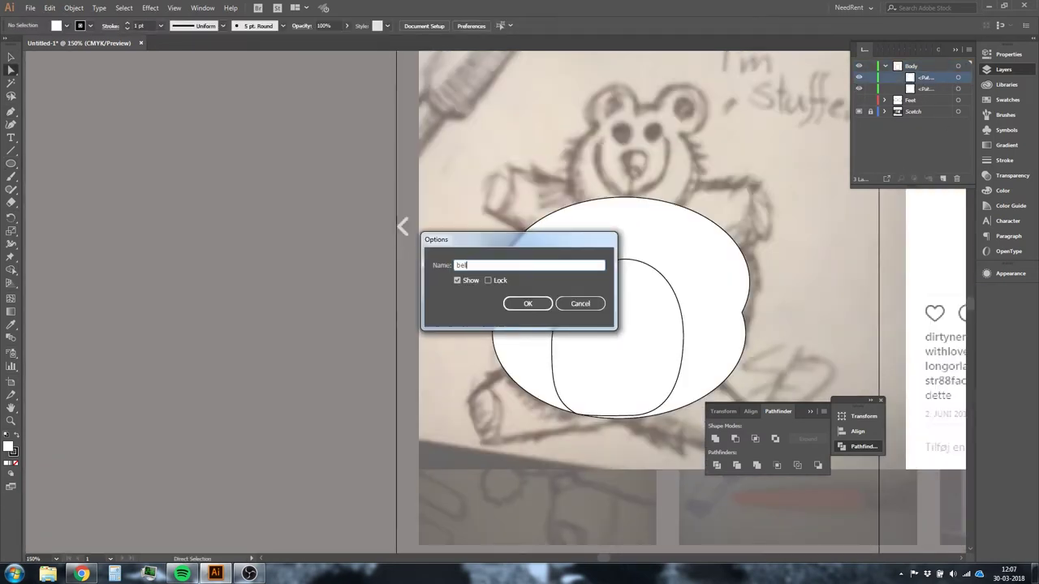
{"action": "type", "text": "y"}
{"action": "key", "text": "Return"}
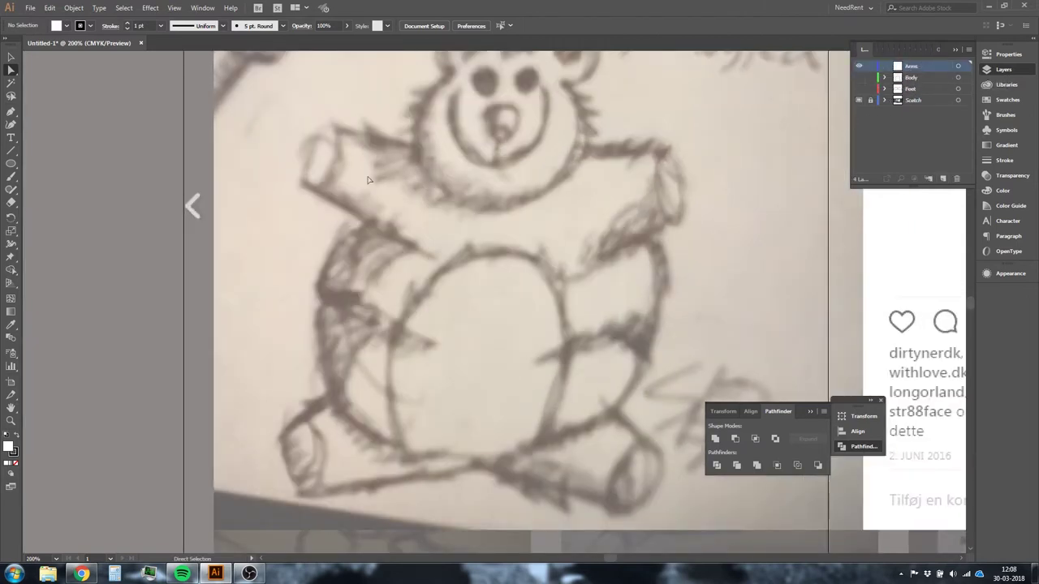
Step: Draw tilted white ellipses at both arm ends and Pen-trace the left arm
{"action": "left_click_drag", "start_coordinate": [299, 126], "coordinate": [331, 188]}
{"action": "left_click_drag", "start_coordinate": [334, 128], "coordinate": [711, 204]}
{"action": "key", "text": "p"}
{"action": "left_click", "coordinate": [430, 254]}
{"action": "left_click", "coordinate": [312, 187]}
{"action": "left_click", "coordinate": [324, 129]}
{"action": "left_click", "coordinate": [463, 155]}
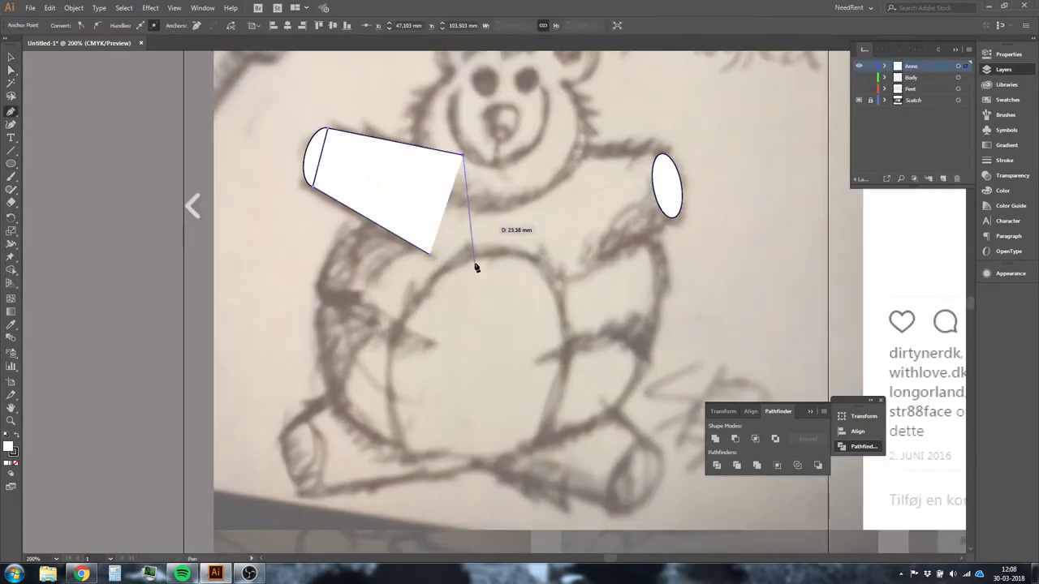
Step: Pen-trace the closed right arm shape
{"action": "left_click", "coordinate": [547, 151]}
{"action": "left_click", "coordinate": [674, 159]}
{"action": "left_click", "coordinate": [688, 215]}
{"action": "left_click", "coordinate": [611, 274]}
{"action": "left_click", "coordinate": [547, 151]}
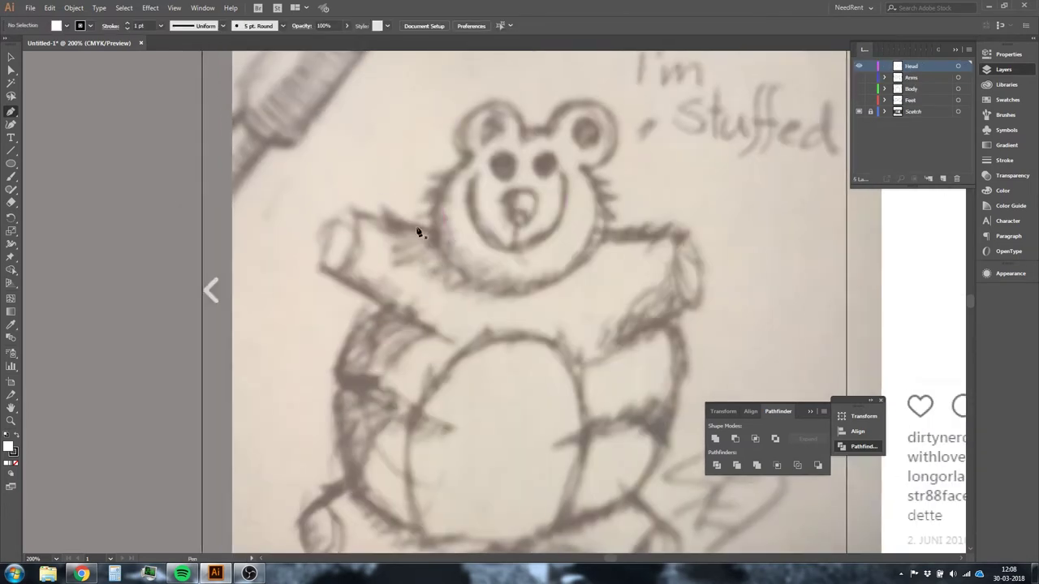
Step: Draw a white head ellipse, widening it and pulling the bottom into a jaw
{"action": "left_click_drag", "start_coordinate": [585, 242], "coordinate": [588, 291]}
{"action": "key", "text": "a"}
{"action": "left_click_drag", "start_coordinate": [466, 216], "coordinate": [457, 216]}
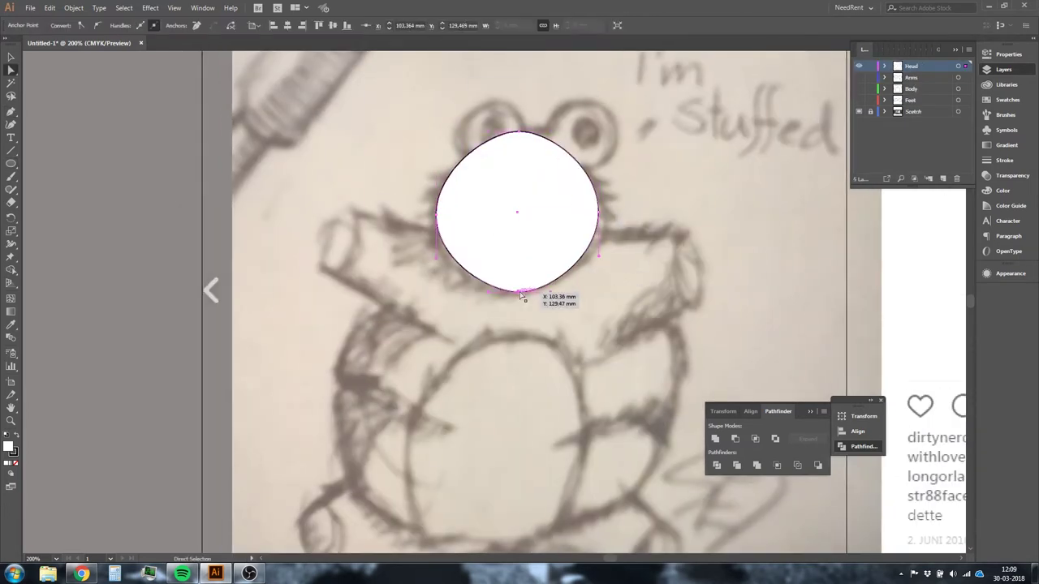
{"action": "left_click_drag", "start_coordinate": [521, 294], "coordinate": [519, 291]}
{"action": "key", "text": "ctrl+shift+a"}
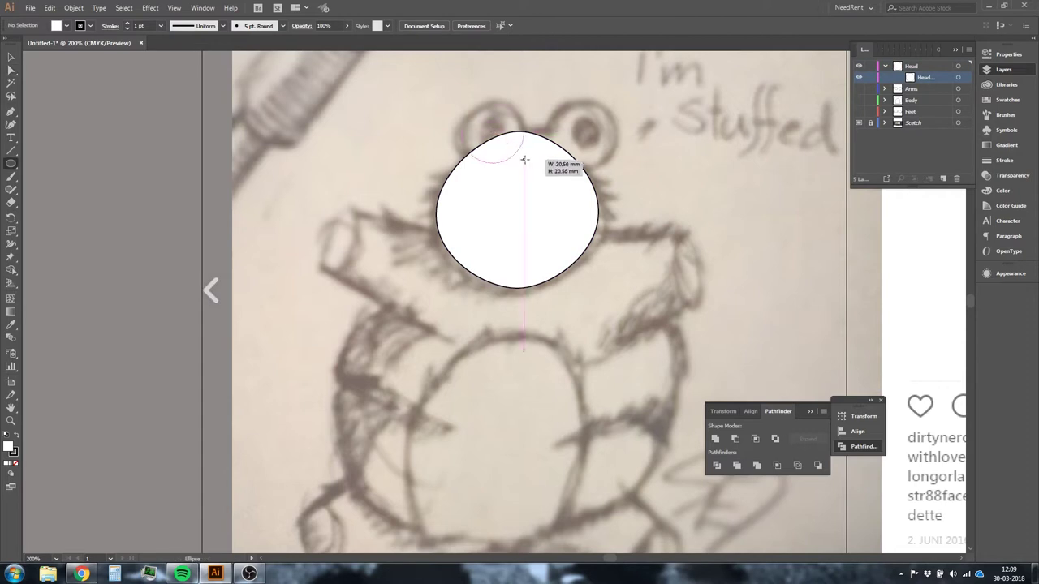
Step: Draw the left ear as a white ellipse holding a black inner circle
{"action": "left_click_drag", "start_coordinate": [523, 159], "coordinate": [514, 162]}
{"action": "scroll", "coordinate": [494, 132], "scroll_direction": "up", "scroll_amount": 2}
{"action": "left_click", "coordinate": [661, 77]}
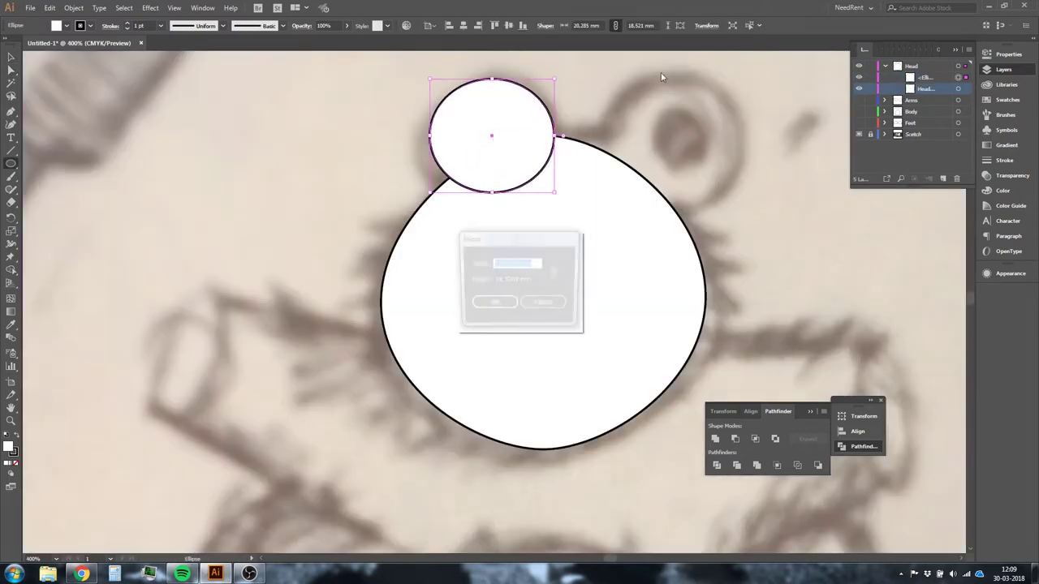
{"action": "left_click_drag", "start_coordinate": [464, 109], "coordinate": [514, 159]}
{"action": "key", "text": "shift+x"}
Step: Group and name the ear, then place a rotated copy as the right ear
{"action": "key", "text": "v"}
{"action": "left_click", "coordinate": [547, 109], "text": "shift"}
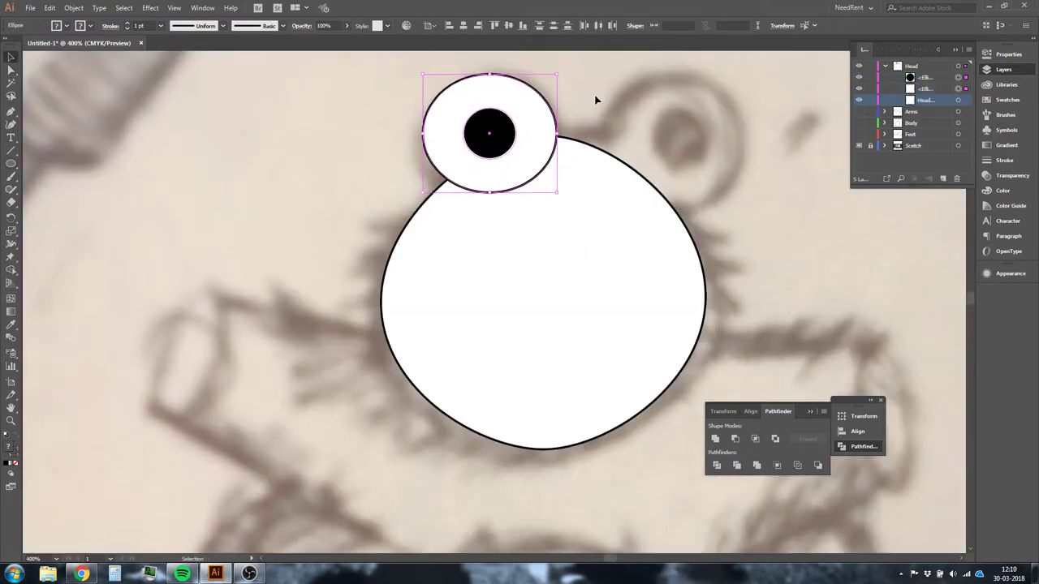
{"action": "key", "text": "ctrl+g"}
{"action": "double_click", "coordinate": [923, 78]}
{"action": "left_click_drag", "start_coordinate": [727, 129], "coordinate": [729, 132]}
{"action": "left_click_drag", "start_coordinate": [737, 204], "coordinate": [741, 185]}
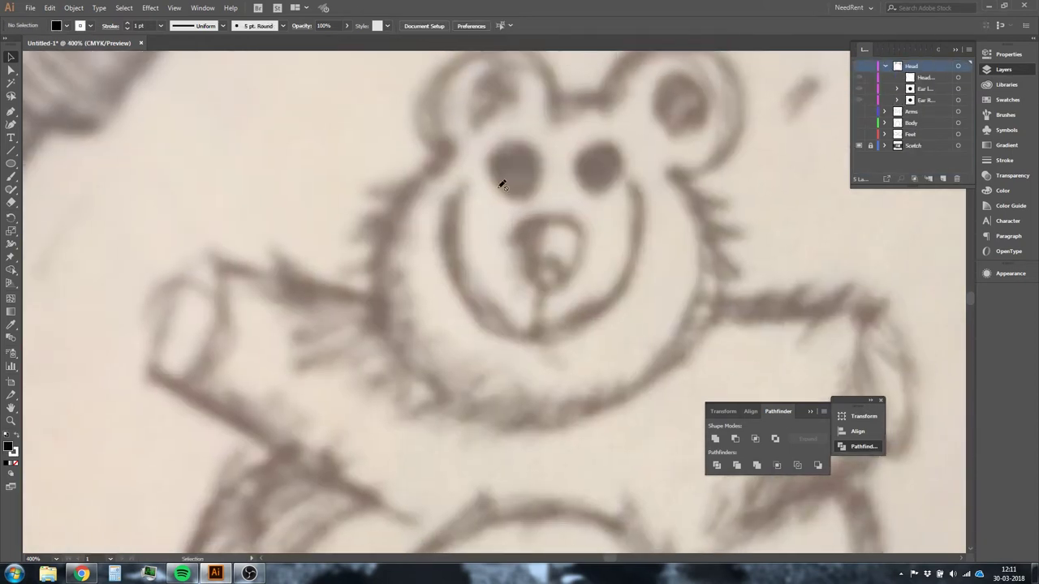
Step: Draw two grouped black oval eyes and a black ellipse for the nose
{"action": "key", "text": "l"}
{"action": "left_click_drag", "start_coordinate": [516, 170], "coordinate": [539, 196]}
{"action": "left_click_drag", "start_coordinate": [574, 140], "coordinate": [621, 195]}
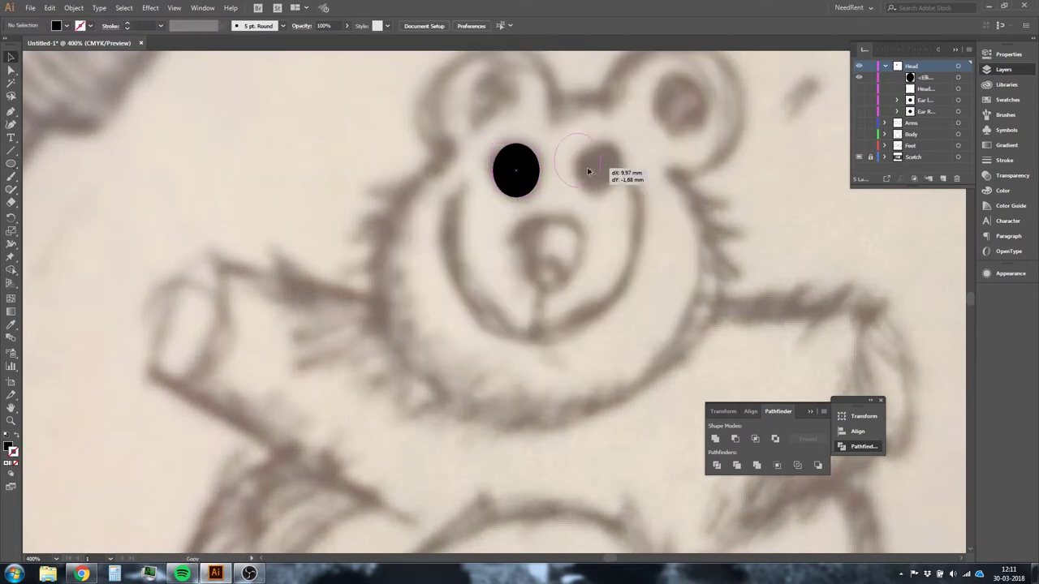
{"action": "key", "text": "ctrl+g"}
{"action": "left_click", "coordinate": [610, 271]}
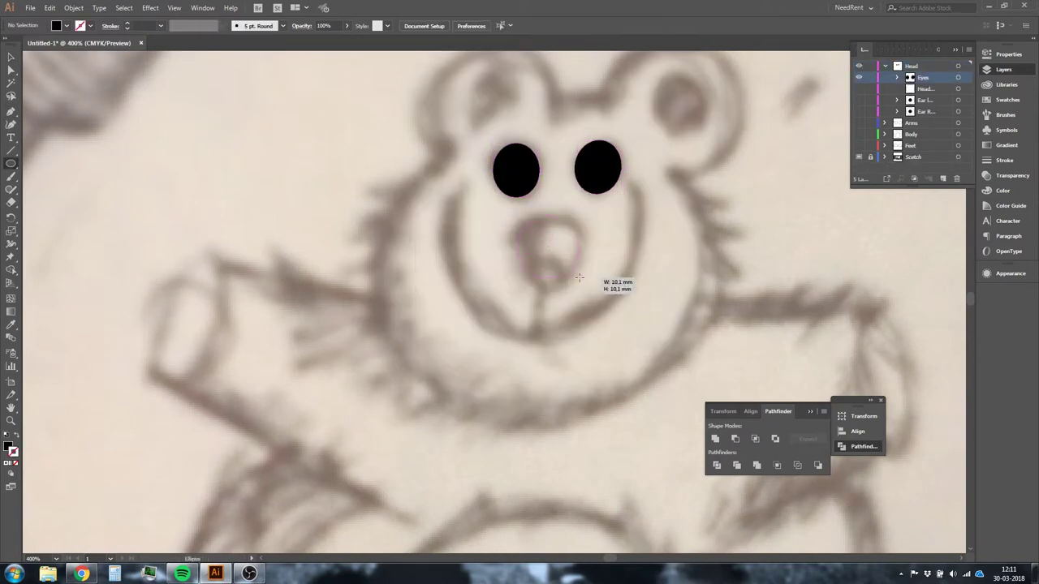
{"action": "mouse_move", "coordinate": [519, 216]}
{"action": "left_mouse_down"}
{"action": "mouse_move", "coordinate": [584, 261]}
{"action": "mouse_move", "coordinate": [550, 284]}
{"action": "left_mouse_up"}
{"action": "key", "text": "a"}
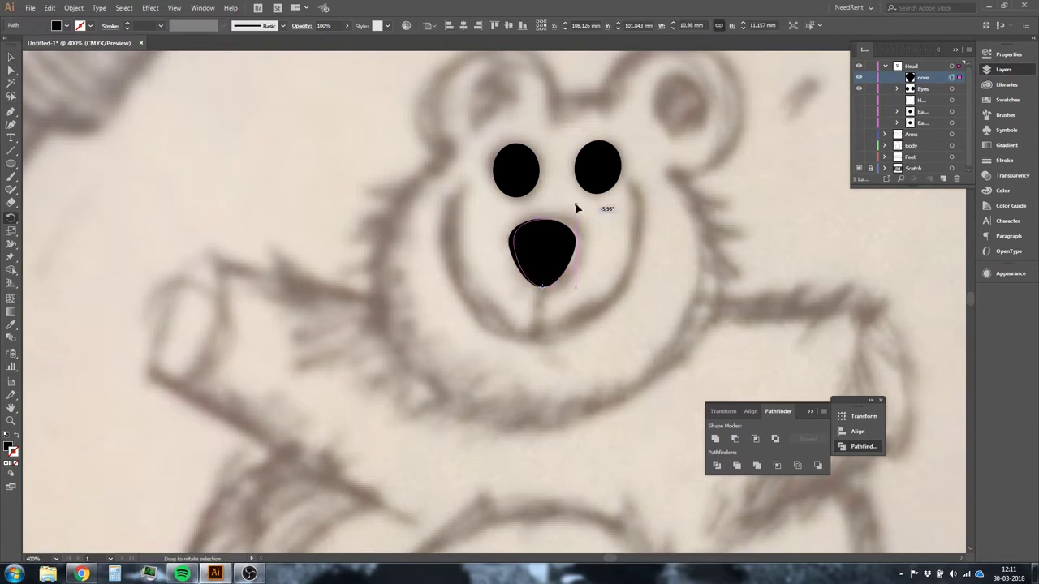
Step: Pen-draw a curved mouth as a 5pt black stroke
{"action": "key", "text": "p"}
{"action": "left_click", "coordinate": [460, 185]}
{"action": "left_click_drag", "start_coordinate": [648, 357], "coordinate": [648, 355]}
{"action": "left_click_drag", "start_coordinate": [630, 185], "coordinate": [649, 203]}
{"action": "key", "text": "shift+x"}
{"action": "left_click", "coordinate": [1003, 160]}
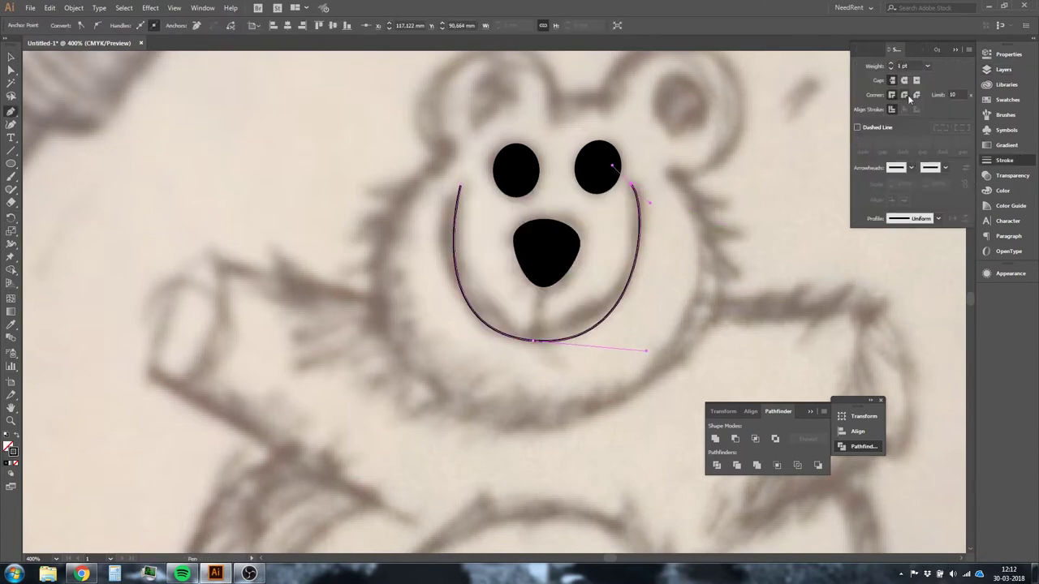
Step: Draw a line joining the nose to the mouth and select them together
{"action": "left_click_drag", "start_coordinate": [546, 280], "coordinate": [546, 280]}
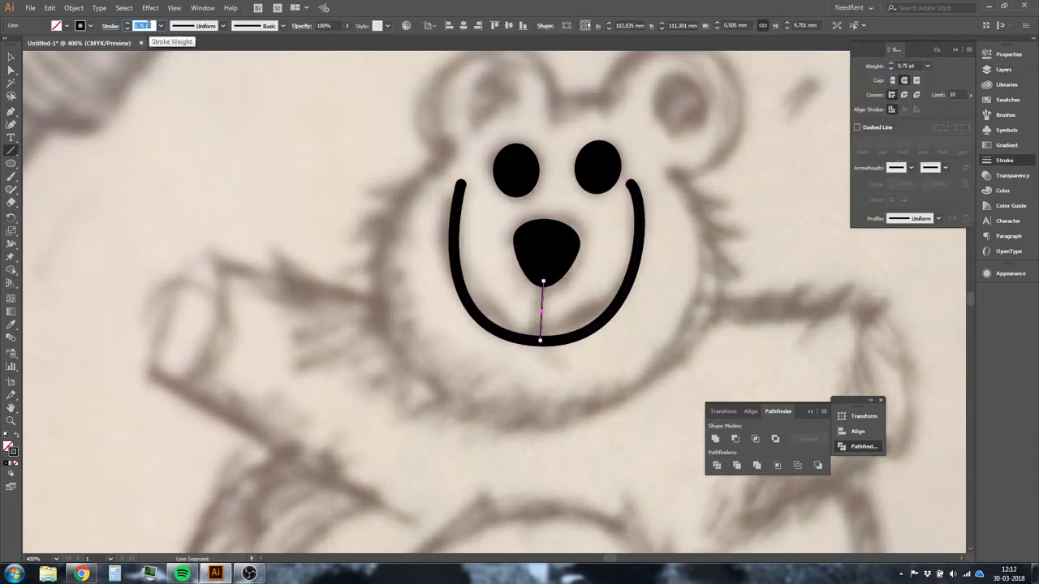
{"action": "key", "text": "v"}
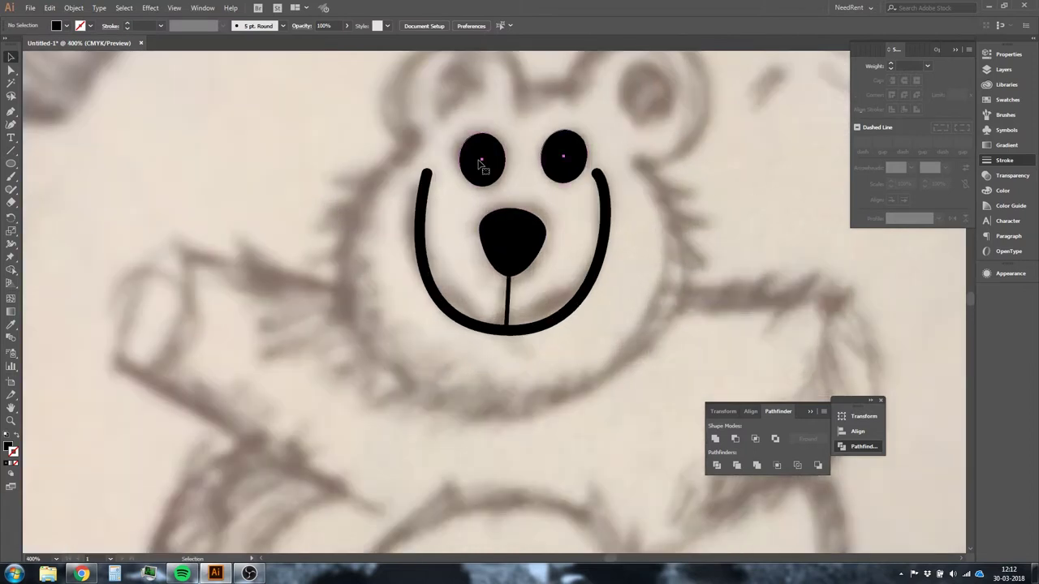
{"action": "left_click", "coordinate": [511, 243]}
{"action": "left_click", "coordinate": [1003, 69]}
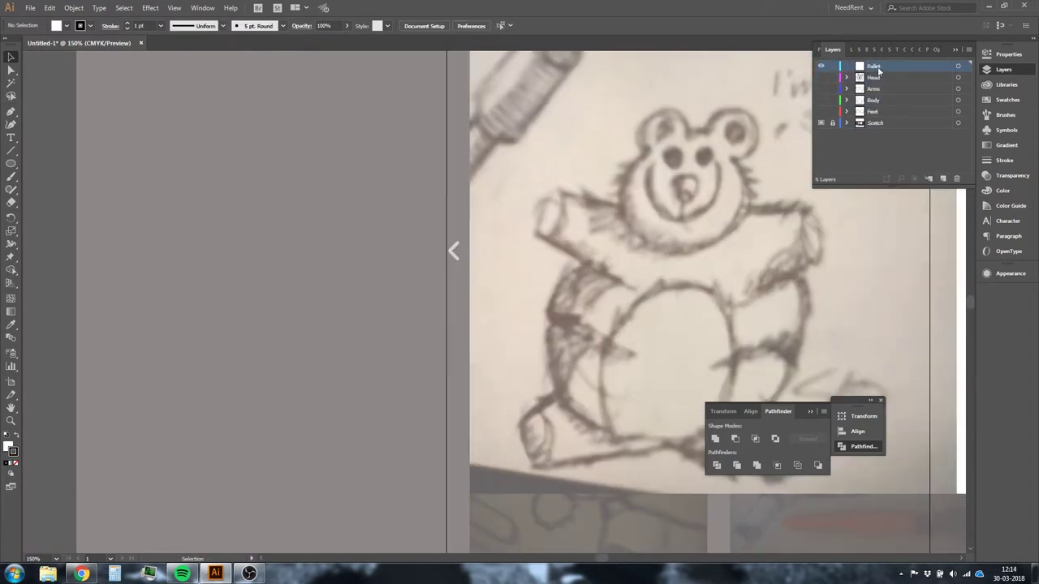
Step: Add a darkest brown swatch and save the four brown shades as a new colour group
{"action": "left_click", "coordinate": [1007, 99]}
{"action": "double_click", "coordinate": [817, 102]}
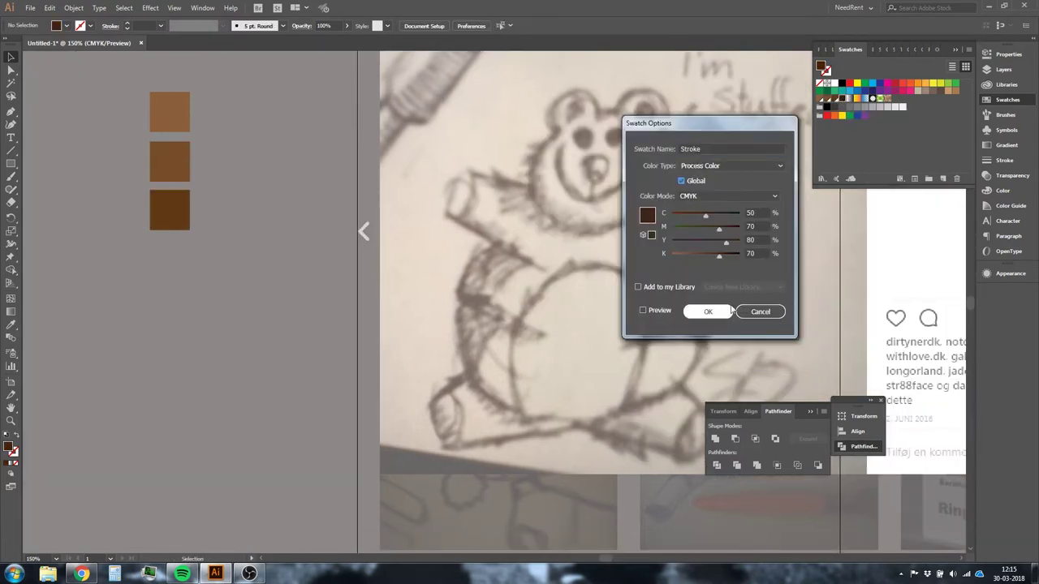
{"action": "left_click", "coordinate": [729, 312]}
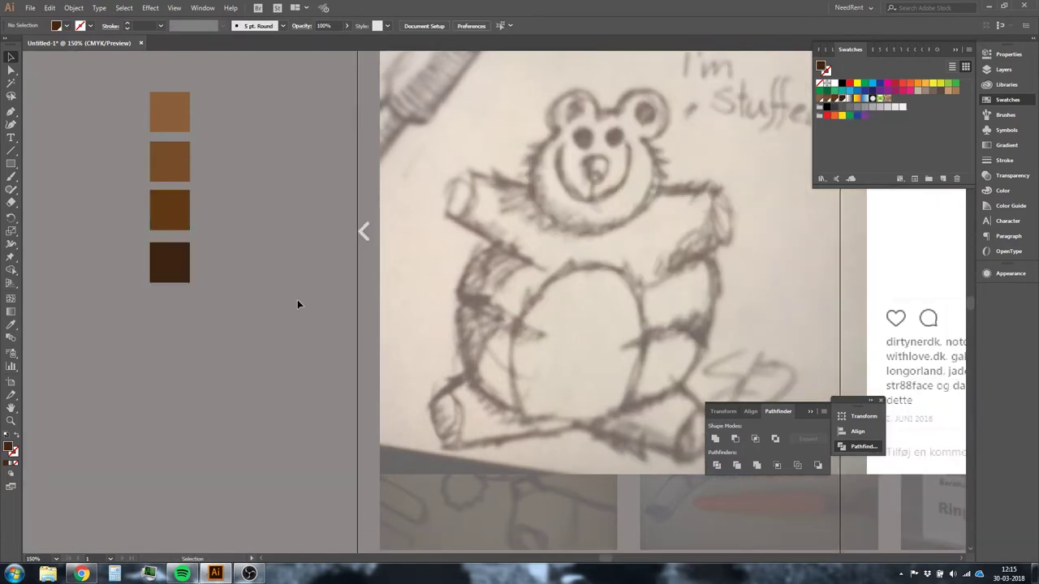
{"action": "left_click", "coordinate": [928, 178]}
Step: Confirm the brown colour group and begin Pen-drawing fur spikes along the head outline
{"action": "key", "text": "Return"}
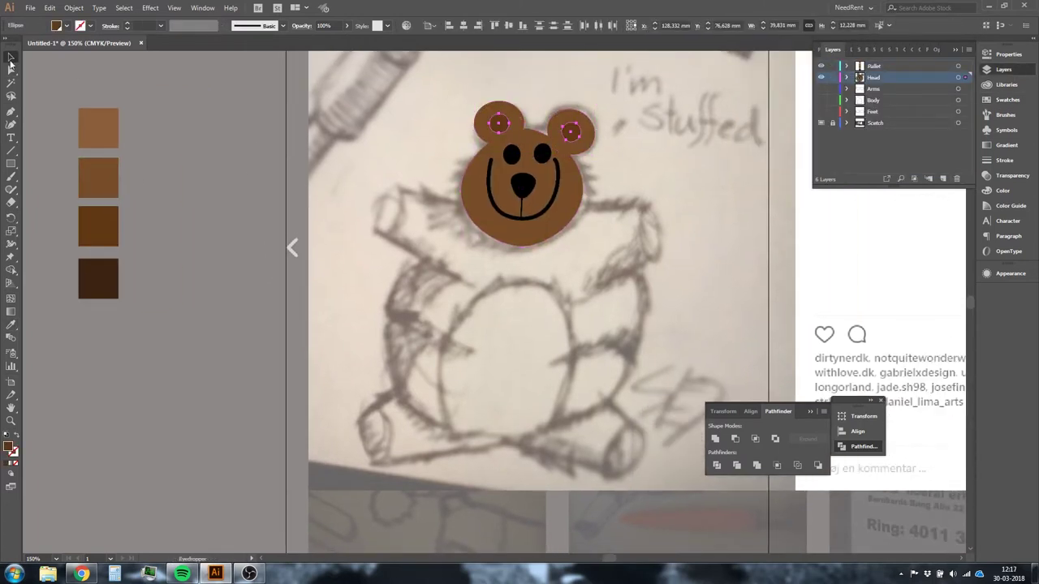
{"action": "key", "text": "a"}
{"action": "left_click", "coordinate": [523, 185]}
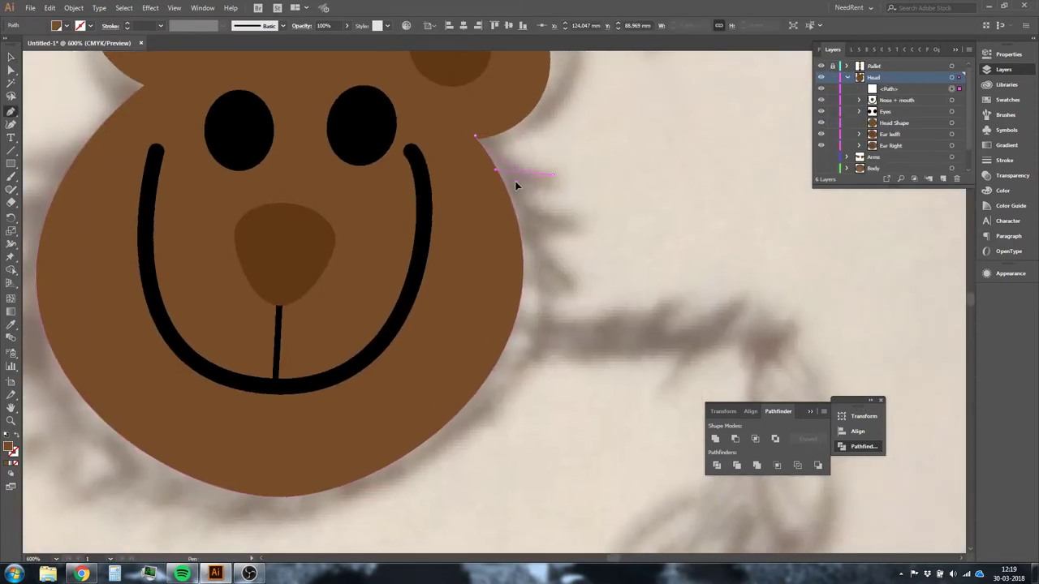
{"action": "left_click", "coordinate": [586, 219]}
{"action": "left_click", "coordinate": [497, 228]}
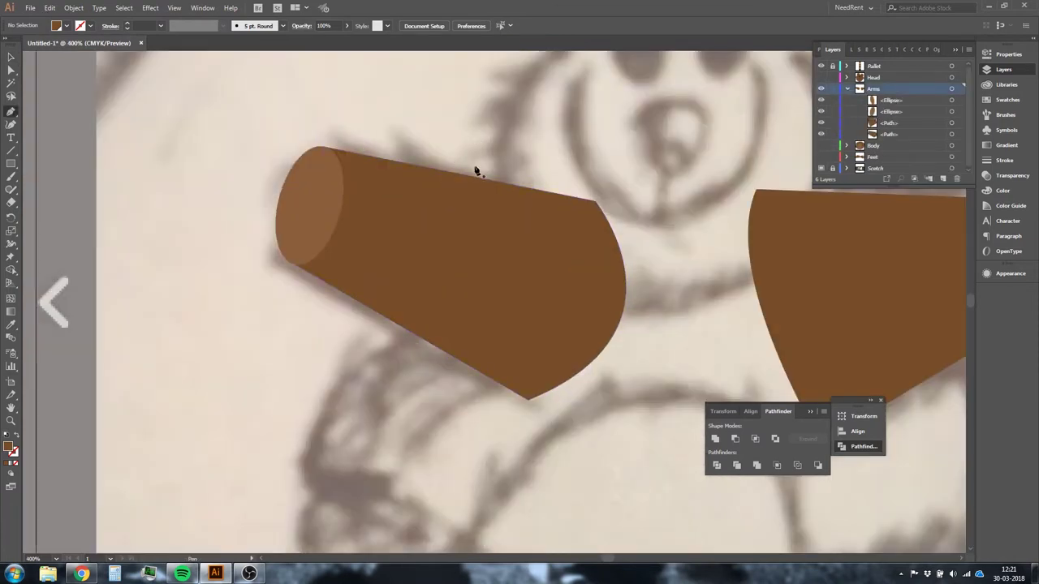
Step: Pen-draw a curved fur spike along the left arm's top edge
{"action": "left_click", "coordinate": [517, 163]}
{"action": "left_click_drag", "start_coordinate": [534, 188], "coordinate": [460, 148]}
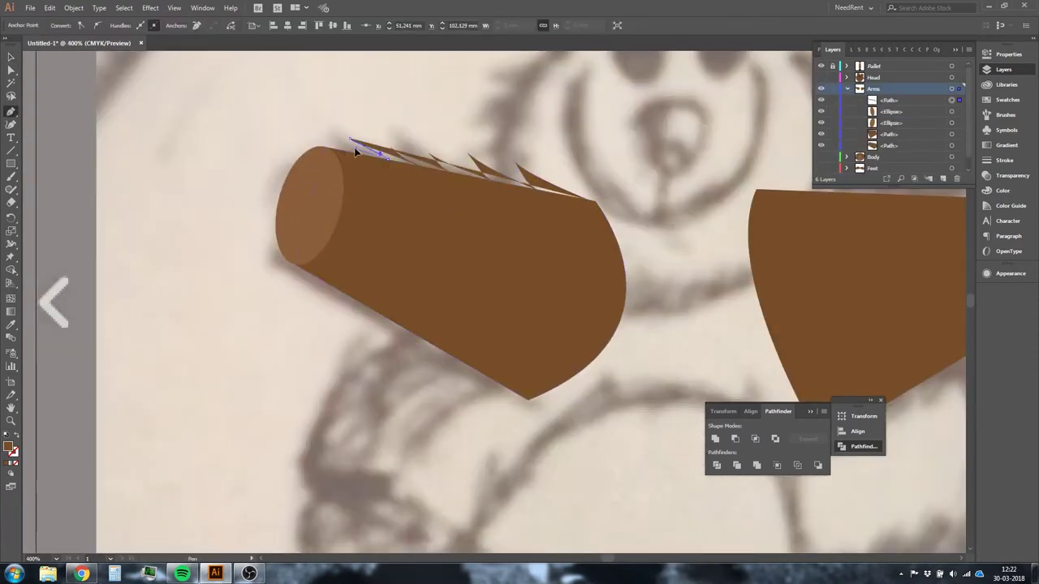
{"action": "scroll", "coordinate": [386, 129], "scroll_direction": "up", "scroll_amount": 4}
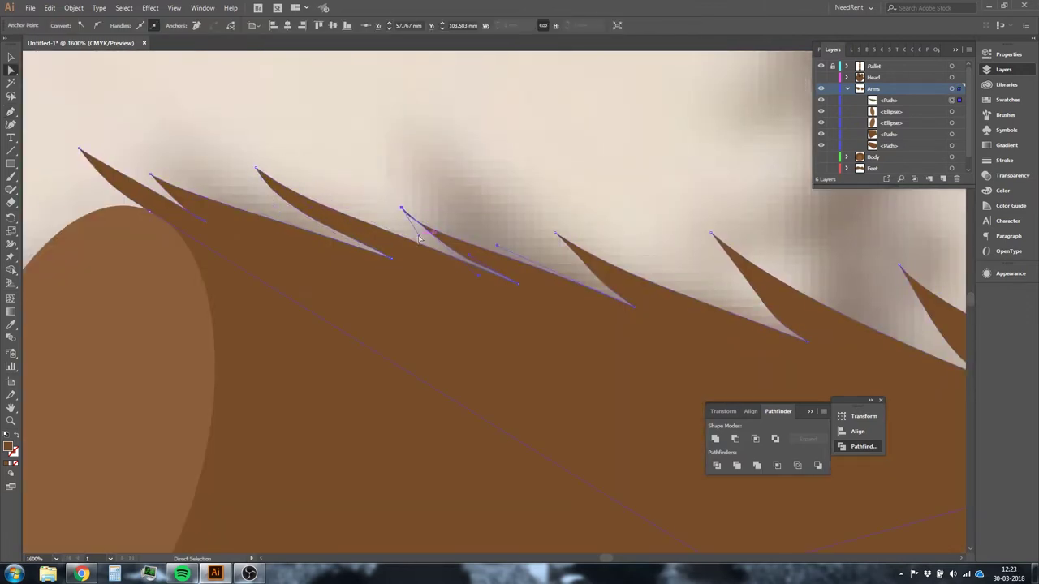
{"action": "left_click_drag", "start_coordinate": [420, 237], "coordinate": [479, 279]}
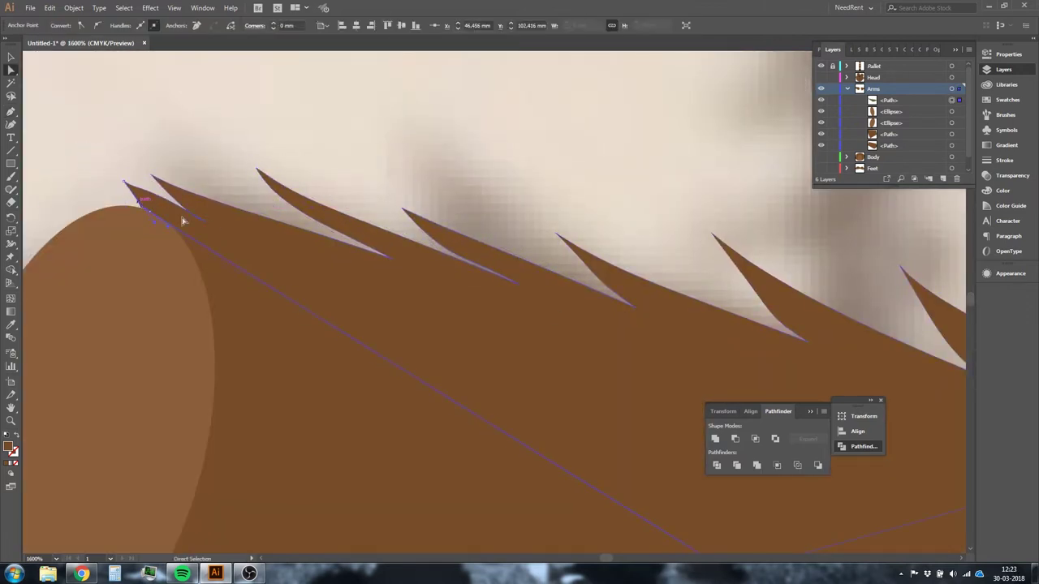
{"action": "scroll", "coordinate": [183, 220], "scroll_direction": "up", "scroll_amount": 3}
{"action": "scroll", "coordinate": [152, 211], "scroll_direction": "up", "scroll_amount": 3}
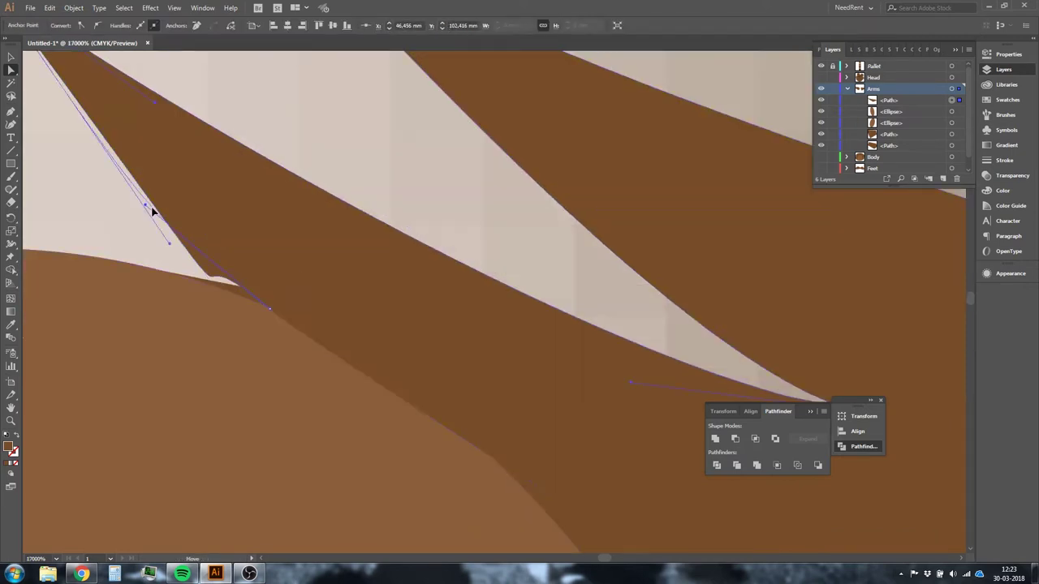
{"action": "scroll", "coordinate": [282, 260], "scroll_direction": "down", "scroll_amount": 3}
{"action": "scroll", "coordinate": [281, 290], "scroll_direction": "down", "scroll_amount": 3}
{"action": "scroll", "coordinate": [479, 230], "scroll_direction": "down", "scroll_amount": 5}
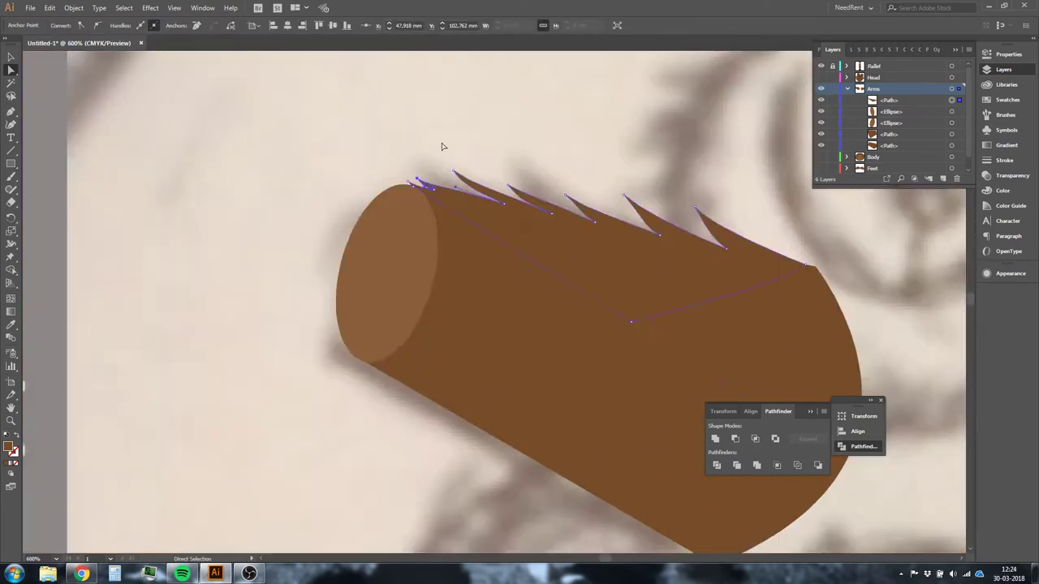
Step: Select the spike row's anchors and reshape the first spikes' tips and lower edges
{"action": "mouse_move", "coordinate": [454, 188]}
{"action": "left_mouse_down"}
{"action": "mouse_move", "coordinate": [673, 263]}
{"action": "mouse_move", "coordinate": [656, 234]}
{"action": "left_mouse_up"}
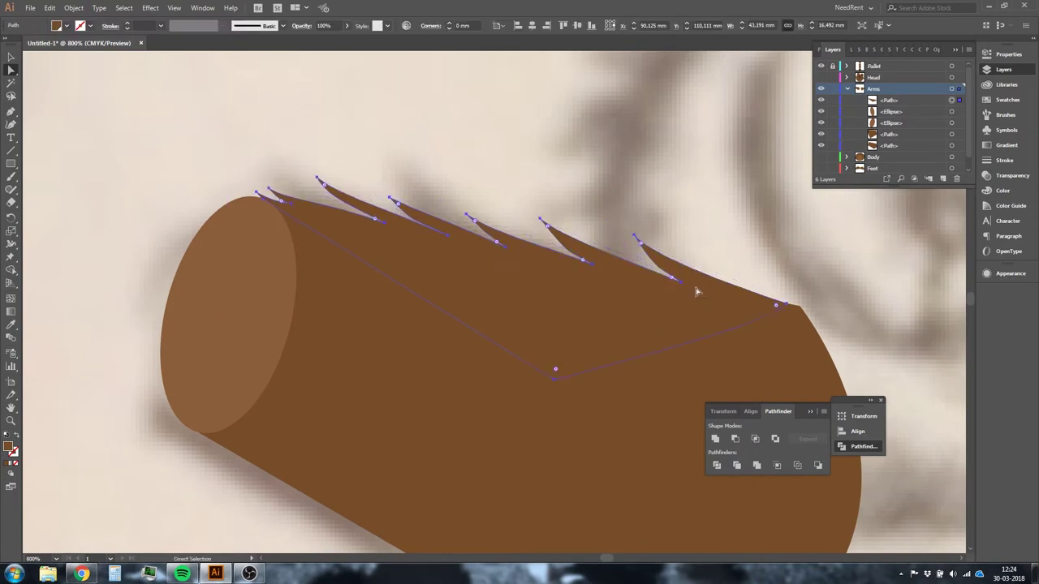
{"action": "left_click", "coordinate": [714, 233]}
{"action": "scroll", "coordinate": [714, 232], "scroll_direction": "down", "scroll_amount": 5}
{"action": "scroll", "coordinate": [257, 236], "scroll_direction": "up", "scroll_amount": 7}
{"action": "left_click_drag", "start_coordinate": [256, 236], "coordinate": [279, 220]}
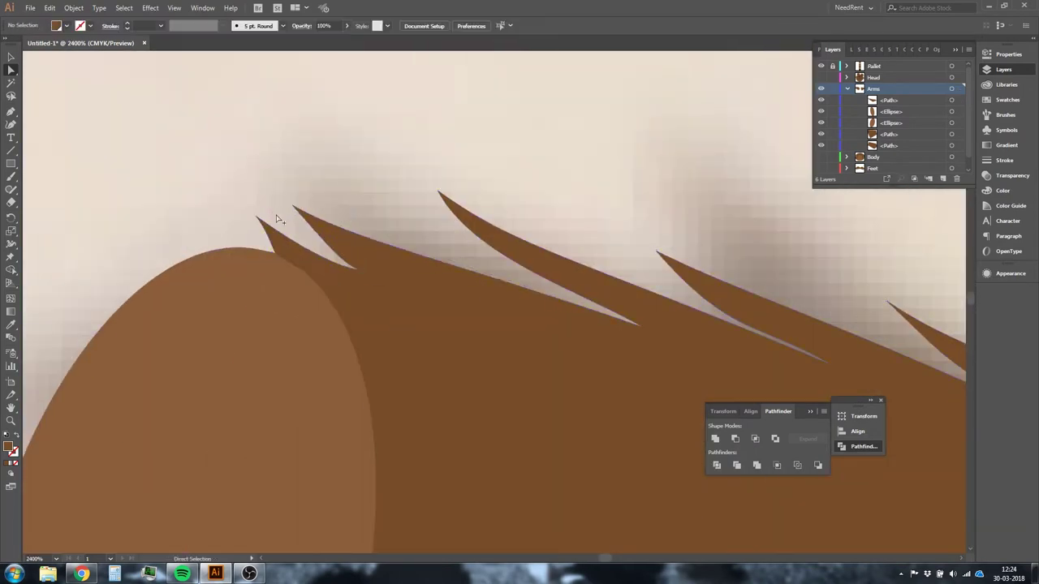
{"action": "scroll", "coordinate": [279, 220], "scroll_direction": "up", "scroll_amount": 2}
{"action": "mouse_move", "coordinate": [273, 262]}
{"action": "left_mouse_down"}
{"action": "mouse_move", "coordinate": [390, 320]}
{"action": "mouse_move", "coordinate": [463, 280]}
{"action": "left_mouse_up"}
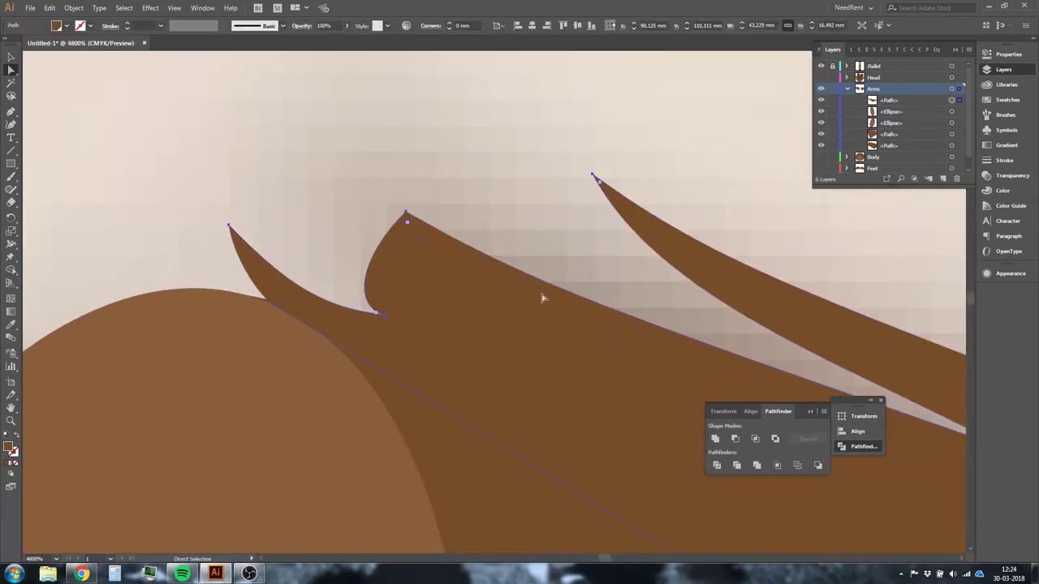
{"action": "scroll", "coordinate": [431, 344], "scroll_direction": "down", "scroll_amount": 4}
{"action": "left_click_drag", "start_coordinate": [380, 237], "coordinate": [387, 245]}
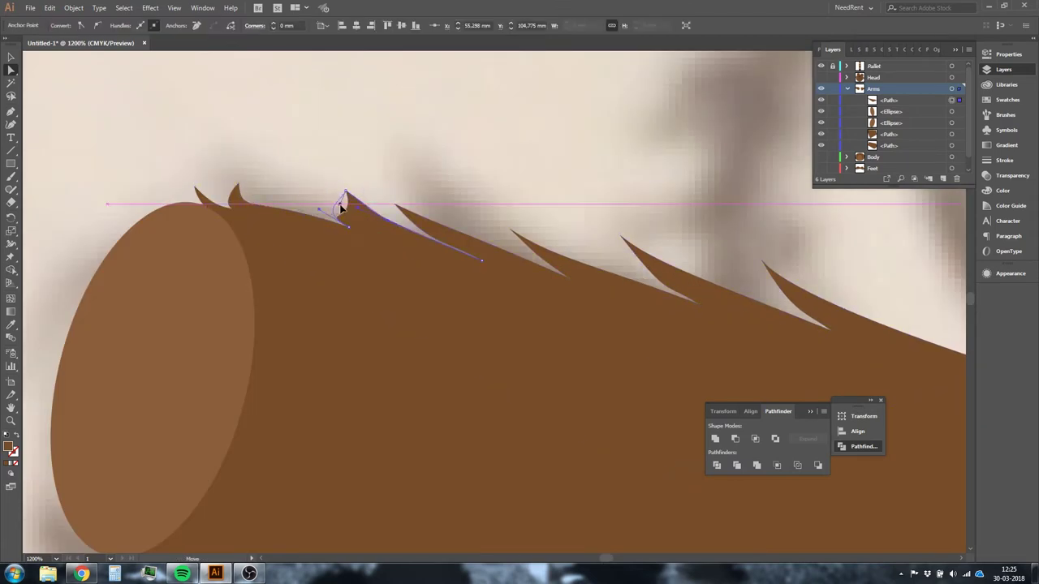
{"action": "scroll", "coordinate": [341, 207], "scroll_direction": "up", "scroll_amount": 2}
{"action": "scroll", "coordinate": [445, 231], "scroll_direction": "up", "scroll_amount": 2}
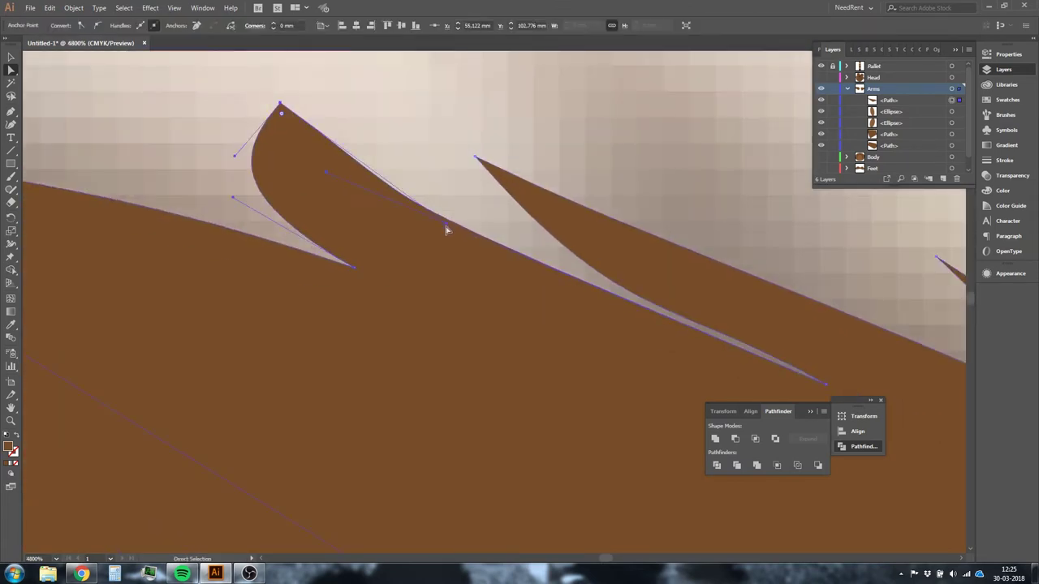
{"action": "left_click_drag", "start_coordinate": [227, 191], "coordinate": [229, 192]}
Step: Curve the remaining spikes into rounded tufts, then clear the selection
{"action": "scroll", "coordinate": [321, 242], "scroll_direction": "down", "scroll_amount": 2}
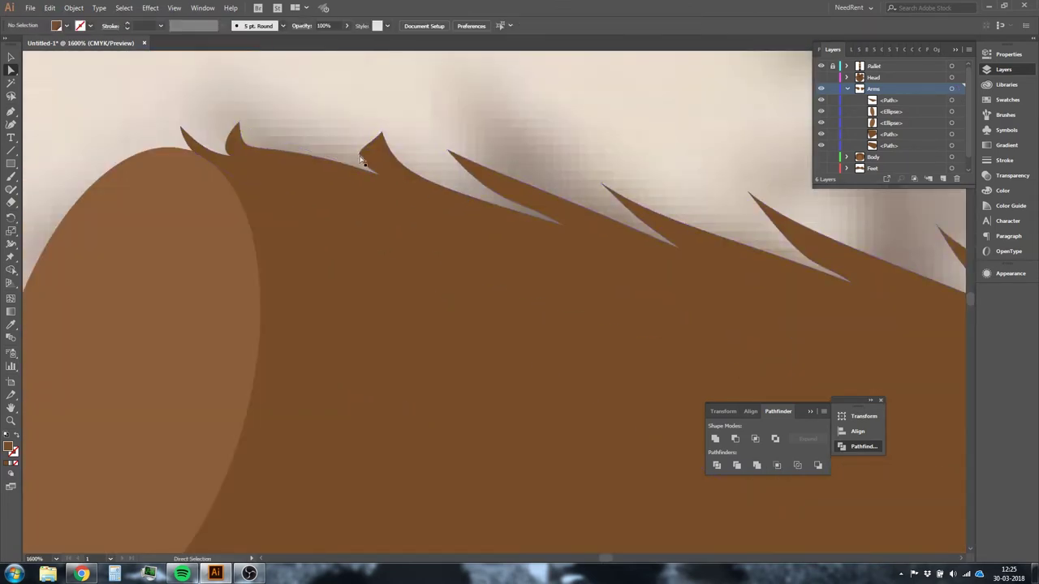
{"action": "scroll", "coordinate": [503, 118], "scroll_direction": "up", "scroll_amount": 2}
{"action": "scroll", "coordinate": [503, 119], "scroll_direction": "down", "scroll_amount": 3}
{"action": "scroll", "coordinate": [503, 119], "scroll_direction": "up", "scroll_amount": 2}
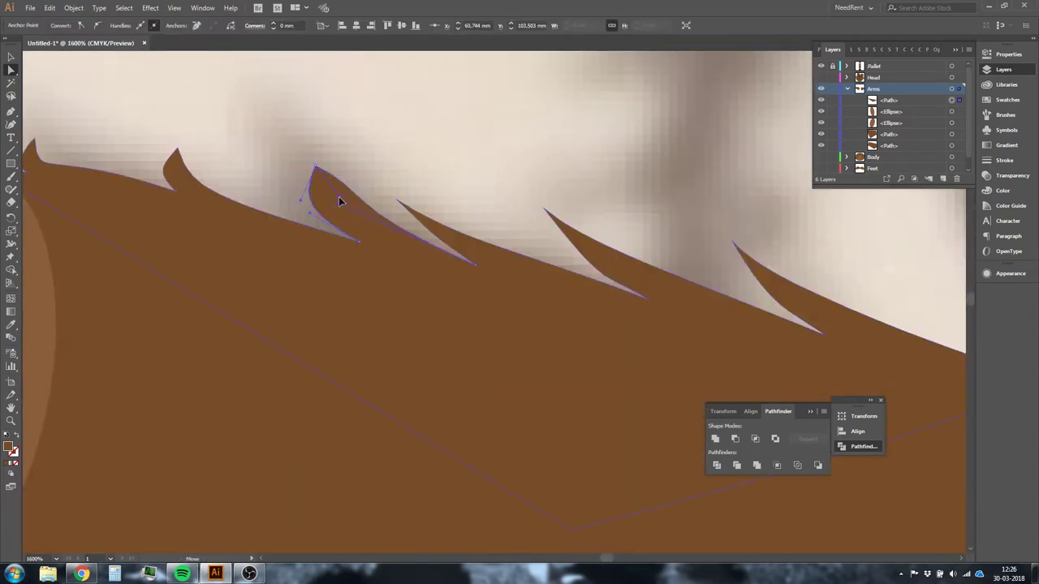
{"action": "left_click_drag", "start_coordinate": [338, 196], "coordinate": [485, 238]}
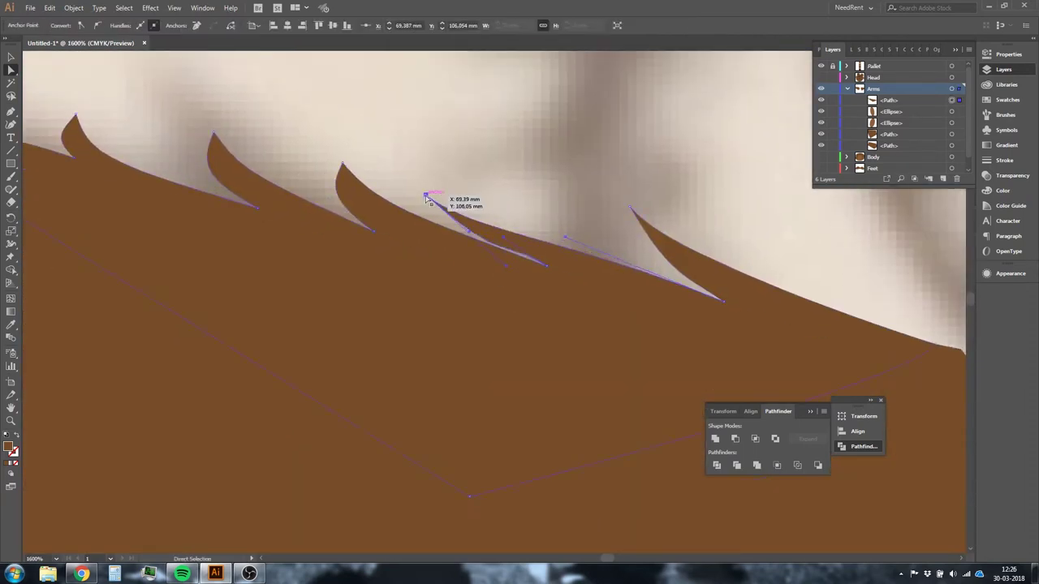
{"action": "scroll", "coordinate": [702, 248], "scroll_direction": "up", "scroll_amount": 1}
{"action": "scroll", "coordinate": [522, 292], "scroll_direction": "up", "scroll_amount": 2}
{"action": "mouse_move", "coordinate": [522, 292]}
{"action": "left_mouse_down"}
{"action": "mouse_move", "coordinate": [506, 172]}
{"action": "mouse_move", "coordinate": [573, 348]}
{"action": "left_mouse_up"}
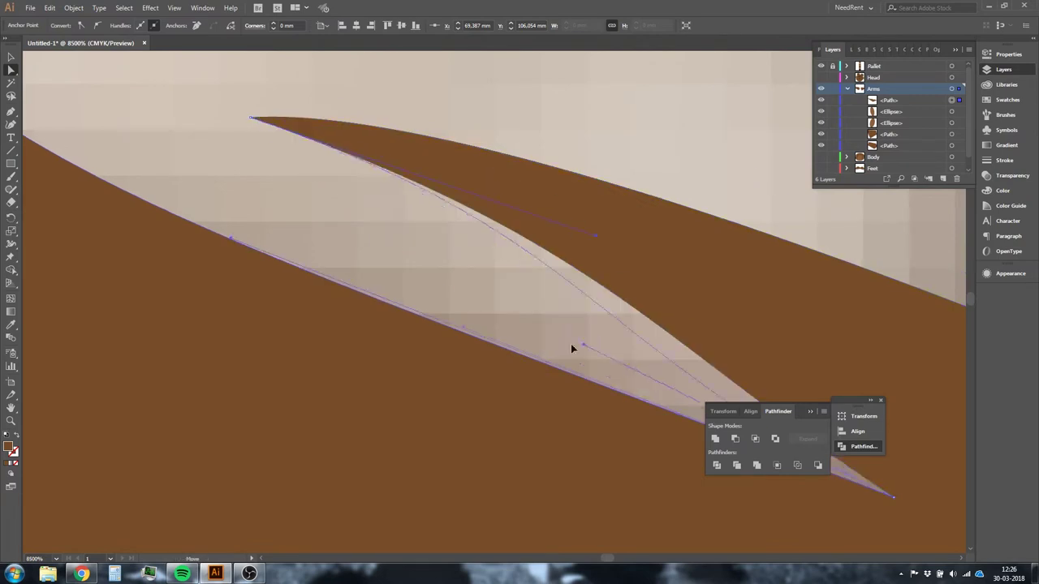
{"action": "scroll", "coordinate": [624, 202], "scroll_direction": "down", "scroll_amount": 1}
{"action": "scroll", "coordinate": [624, 202], "scroll_direction": "down", "scroll_amount": 3}
{"action": "scroll", "coordinate": [278, 260], "scroll_direction": "up", "scroll_amount": 3}
{"action": "left_click", "coordinate": [278, 259]}
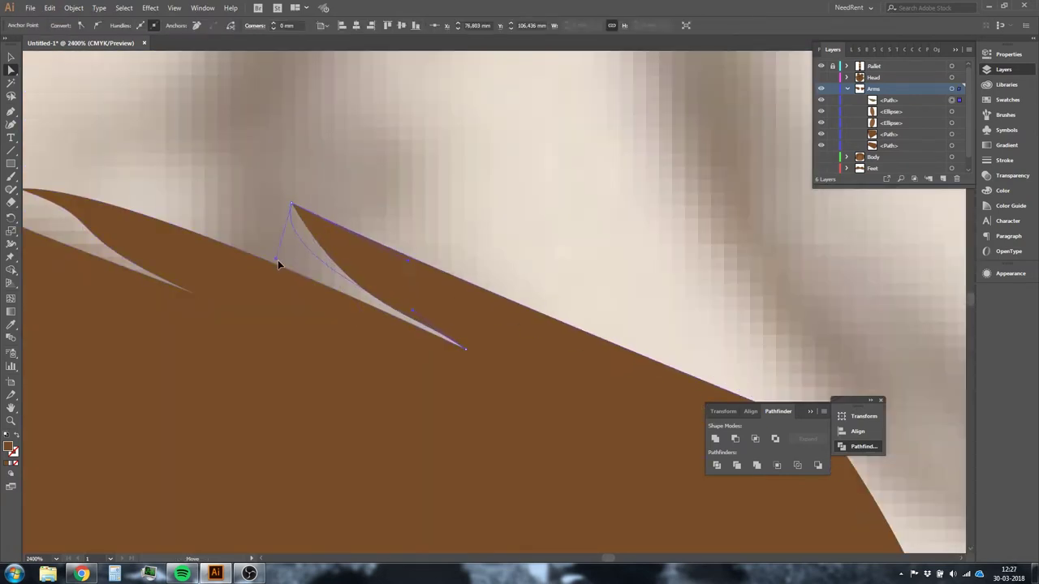
{"action": "scroll", "coordinate": [396, 316], "scroll_direction": "down", "scroll_amount": 2}
{"action": "left_click", "coordinate": [467, 249]}
{"action": "left_click", "coordinate": [644, 234]}
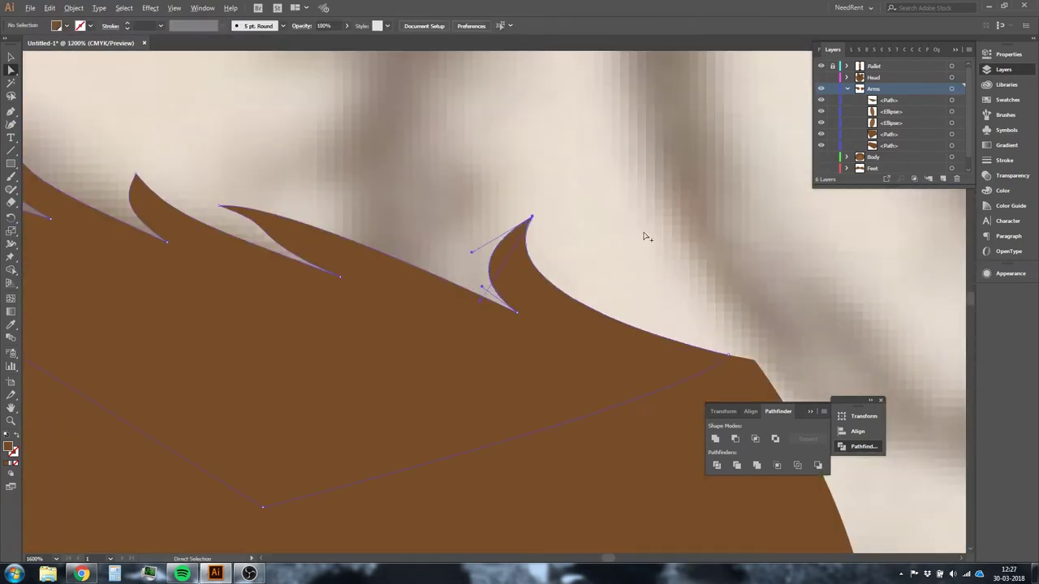
{"action": "scroll", "coordinate": [258, 211], "scroll_direction": "down", "scroll_amount": 3}
Step: Rotate a spike copy onto the left arm's lower edge and group the arm as Left Arm
{"action": "right_click", "coordinate": [353, 403]}
{"action": "key", "text": "Escape"}
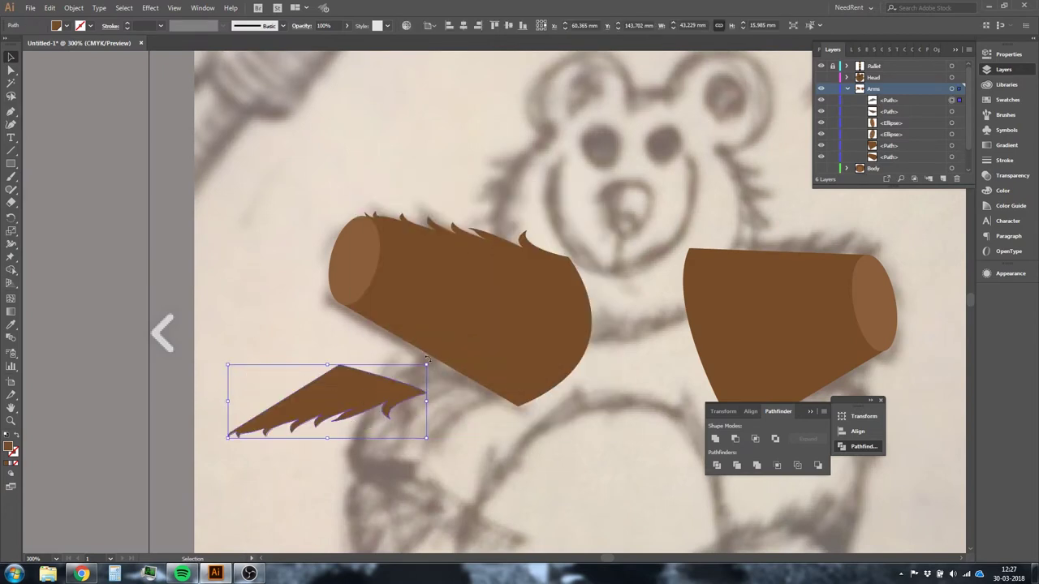
{"action": "key", "text": "r"}
{"action": "left_click_drag", "start_coordinate": [475, 366], "coordinate": [298, 289]}
{"action": "scroll", "coordinate": [173, 364], "scroll_direction": "up", "scroll_amount": 2}
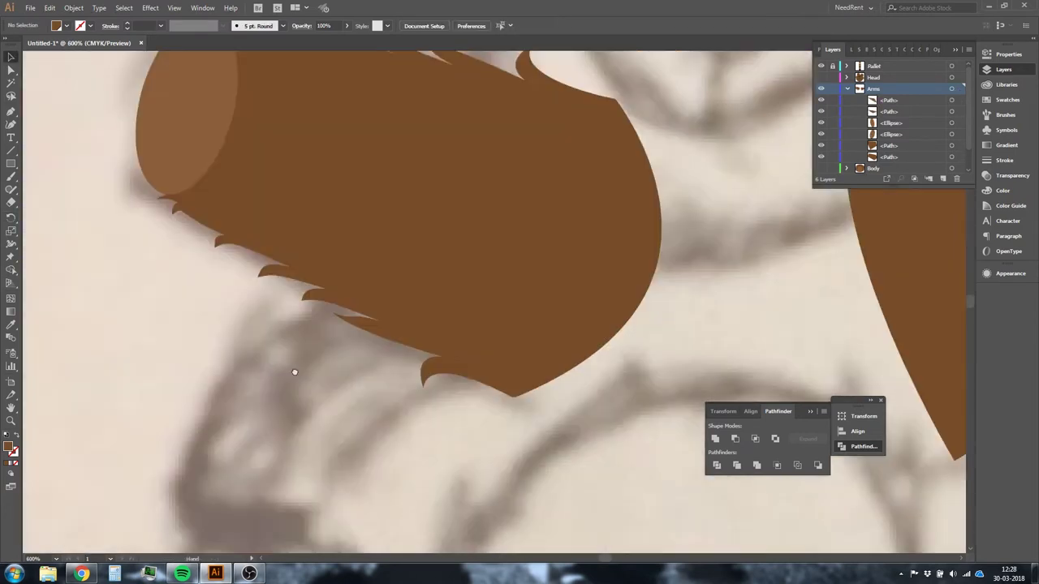
{"action": "scroll", "coordinate": [295, 371], "scroll_direction": "down", "scroll_amount": 1}
{"action": "left_click", "coordinate": [491, 290]}
{"action": "key", "text": "ctrl+g"}
{"action": "type", "text": "Left Ar"}
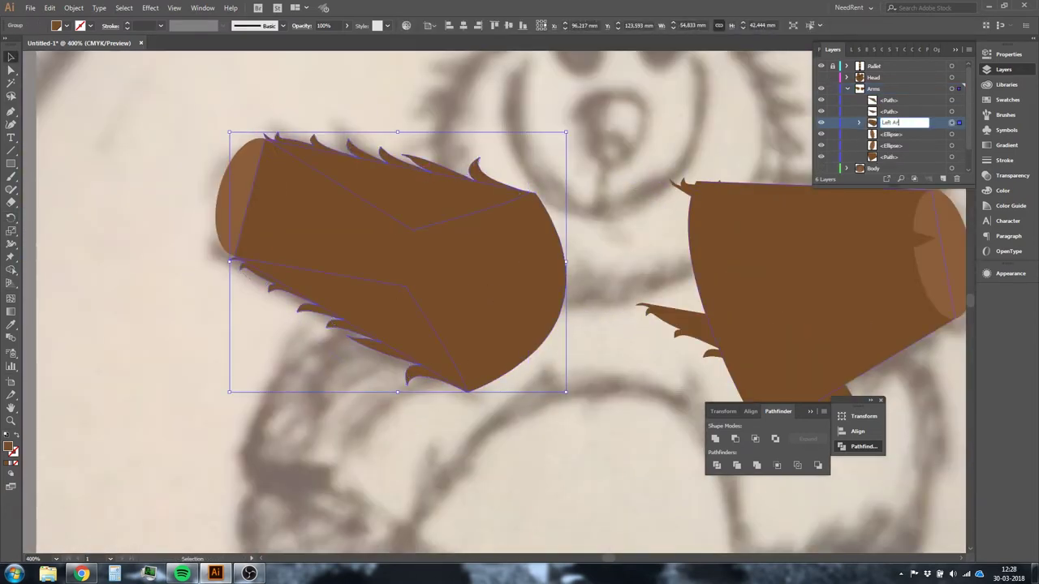
{"action": "type", "text": "m"}
{"action": "key", "text": "Return"}
{"action": "left_click", "coordinate": [231, 195]}
{"action": "key", "text": "ctrl+shift+bracketright"}
Step: Reflect a copy of the spikes onto the right arm, rotate and scale it, and group it as Right Arm
{"action": "right_click", "coordinate": [352, 297]}
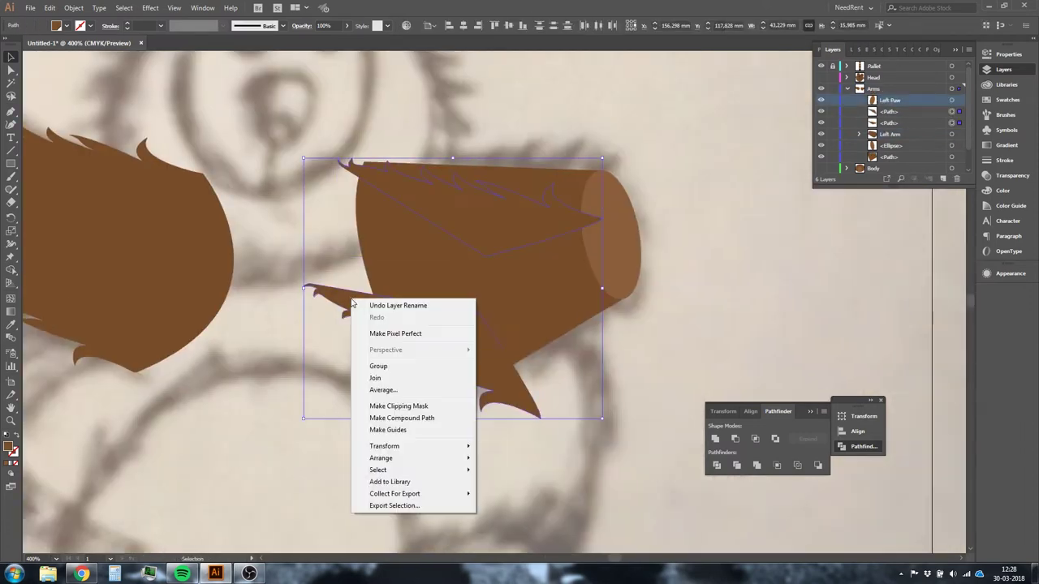
{"action": "left_click", "coordinate": [507, 468]}
{"action": "left_click", "coordinate": [525, 350]}
{"action": "left_click_drag", "start_coordinate": [437, 220], "coordinate": [473, 227]}
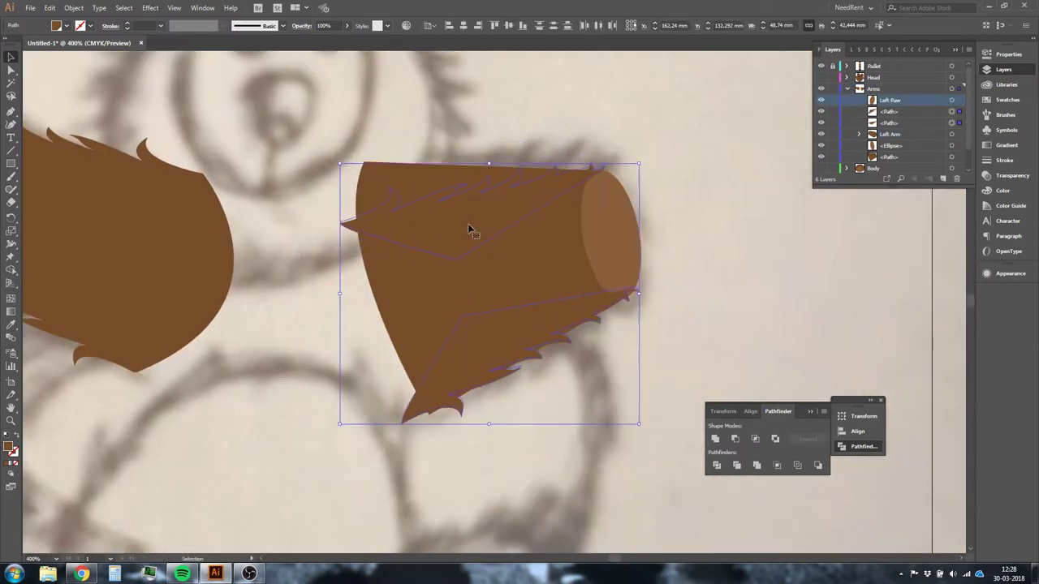
{"action": "key", "text": "r"}
{"action": "left_click", "coordinate": [622, 302]}
{"action": "left_click_drag", "start_coordinate": [273, 283], "coordinate": [340, 453]}
{"action": "key", "text": "v"}
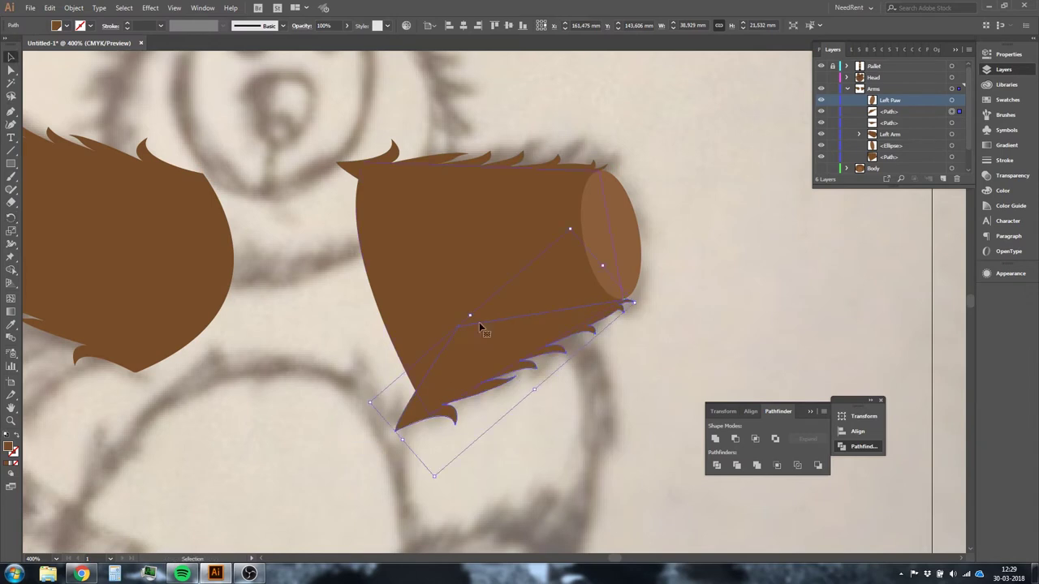
{"action": "left_click_drag", "start_coordinate": [482, 327], "coordinate": [433, 418]}
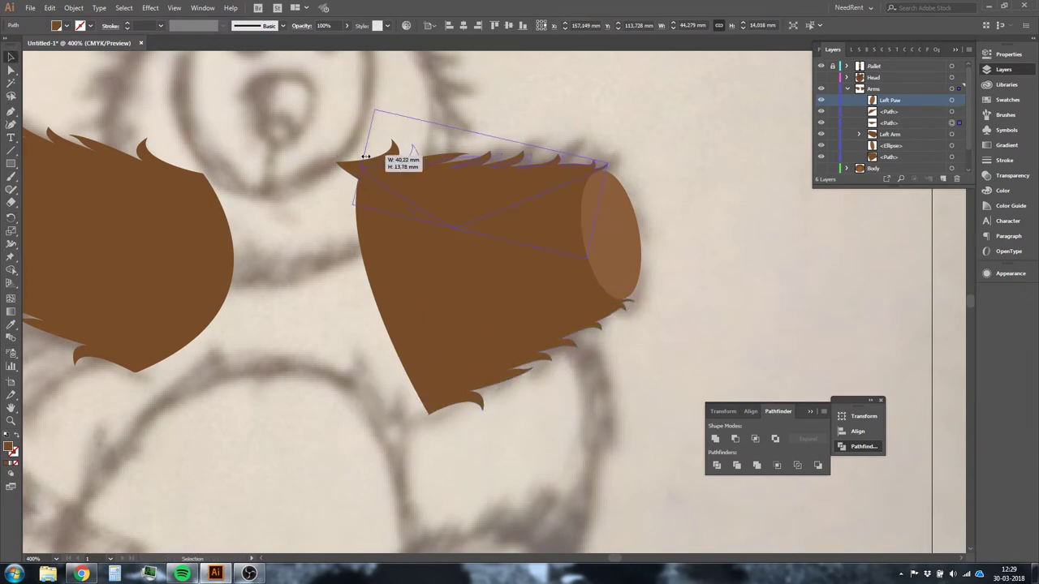
{"action": "left_click_drag", "start_coordinate": [366, 156], "coordinate": [362, 159]}
{"action": "key", "text": "r"}
{"action": "left_click", "coordinate": [495, 248]}
{"action": "key", "text": "ctrl+g"}
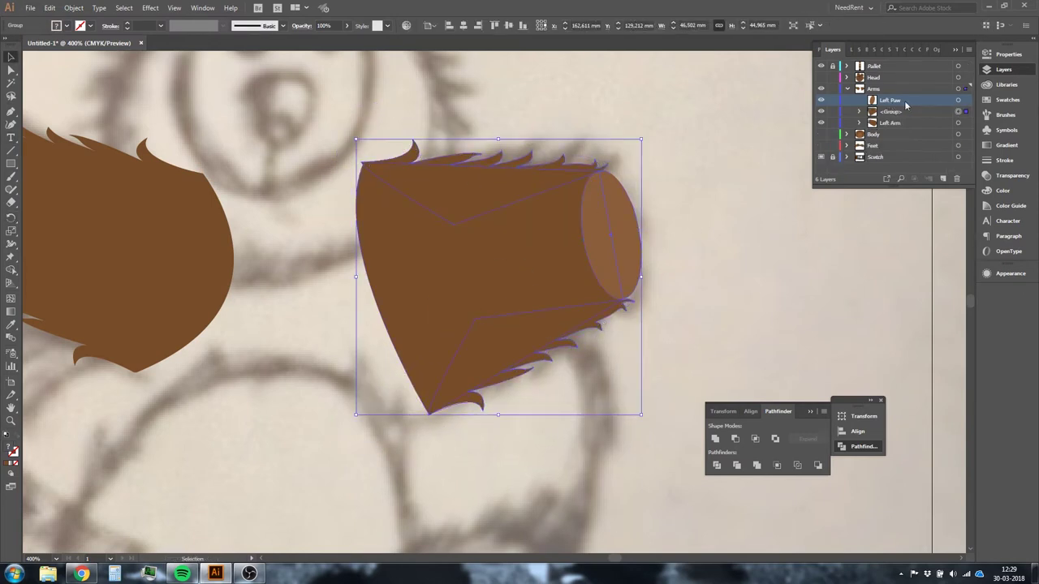
{"action": "key", "text": "Return"}
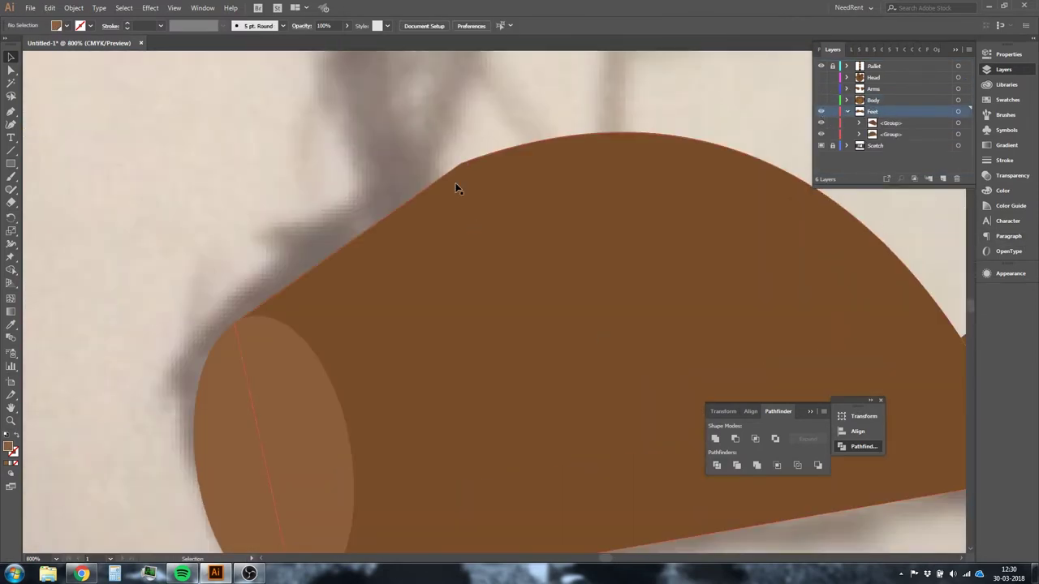
Step: Finish the foot spikes and rotate the claw copy onto the right foot's top edge
{"action": "left_click", "coordinate": [346, 246]}
{"action": "left_click", "coordinate": [289, 283]}
{"action": "left_click_drag", "start_coordinate": [186, 296], "coordinate": [228, 308]}
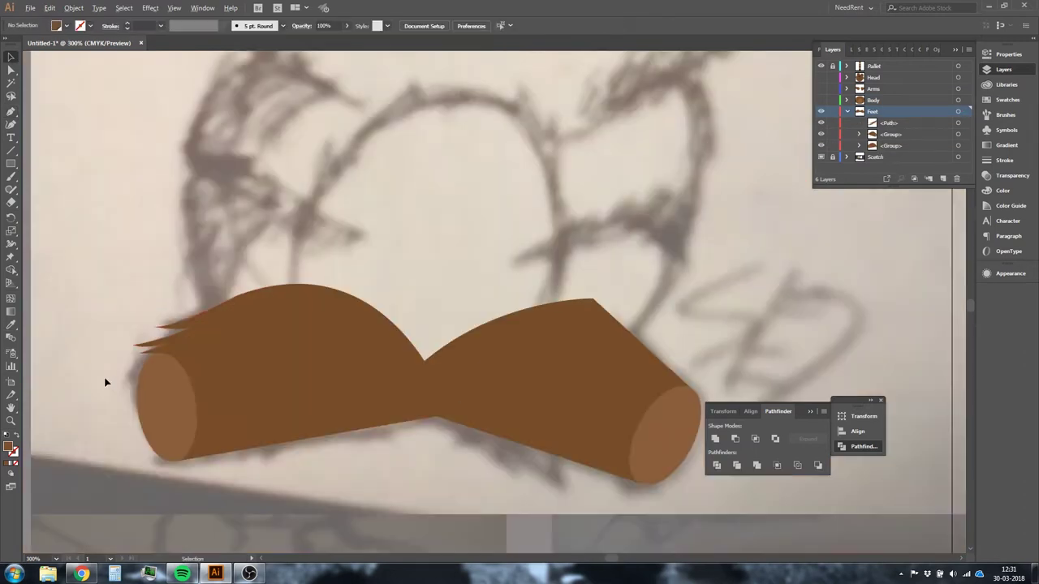
{"action": "right_click", "coordinate": [730, 286]}
{"action": "key", "text": "Escape"}
{"action": "key", "text": "r"}
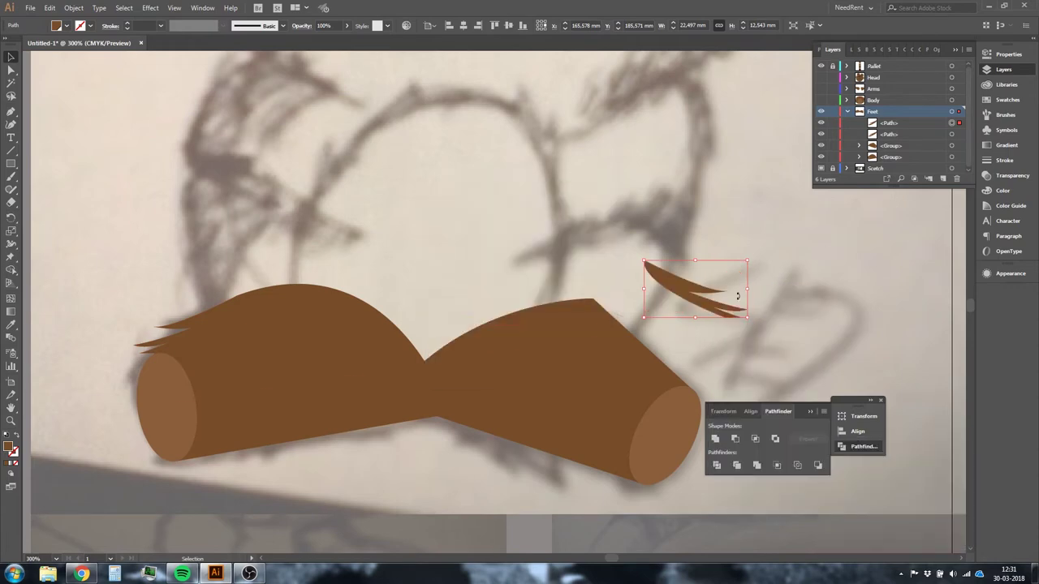
{"action": "left_click_drag", "start_coordinate": [734, 297], "coordinate": [765, 345]}
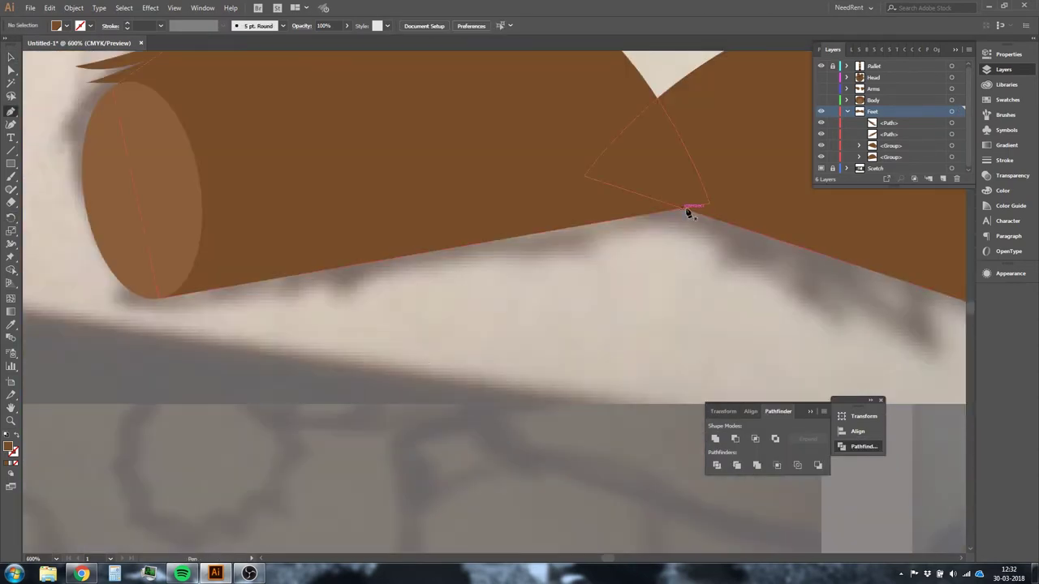
Step: Pen-draw a spiky fur path under the foot and reshape its spike points
{"action": "left_click_drag", "start_coordinate": [690, 212], "coordinate": [590, 221]}
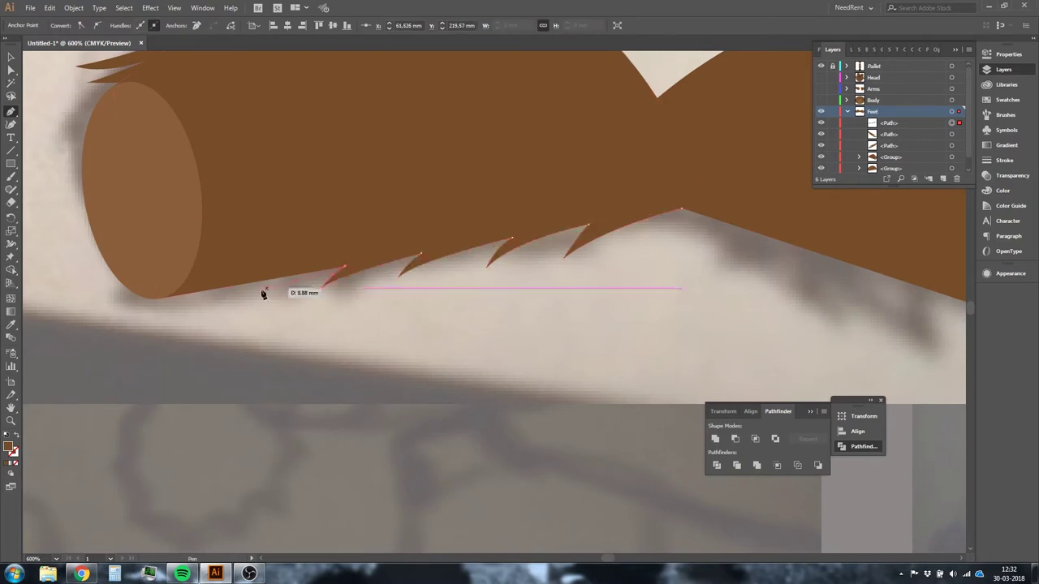
{"action": "left_click", "coordinate": [684, 192]}
{"action": "scroll", "coordinate": [603, 367], "scroll_direction": "down", "scroll_amount": 3, "text": "alt"}
{"action": "scroll", "coordinate": [563, 181], "scroll_direction": "up", "scroll_amount": 3, "text": "alt"}
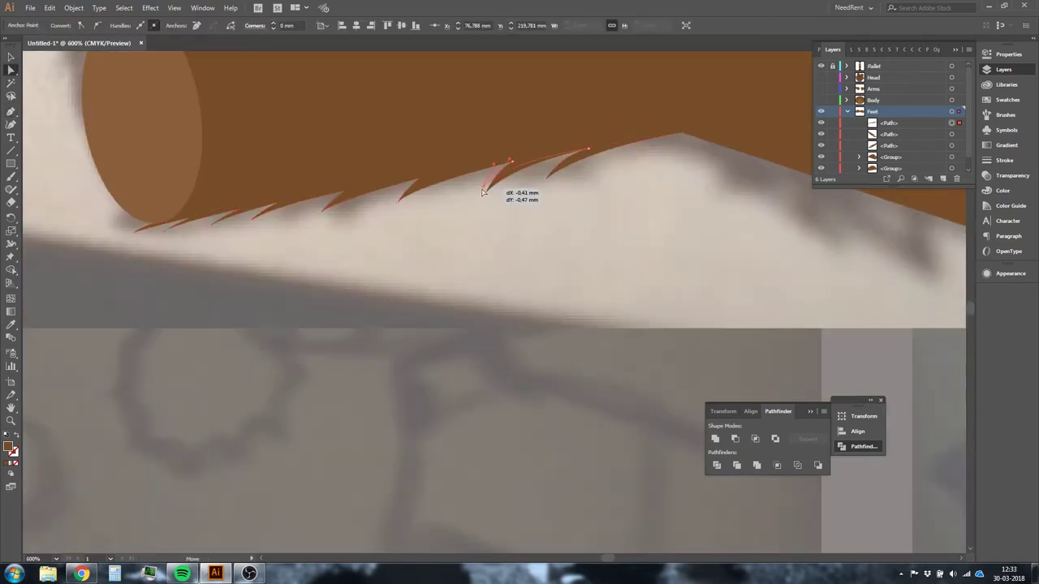
{"action": "left_click_drag", "start_coordinate": [482, 191], "coordinate": [515, 163]}
{"action": "scroll", "coordinate": [454, 211], "scroll_direction": "up", "scroll_amount": 2, "text": "alt"}
{"action": "scroll", "coordinate": [208, 277], "scroll_direction": "up", "scroll_amount": 1, "text": "alt"}
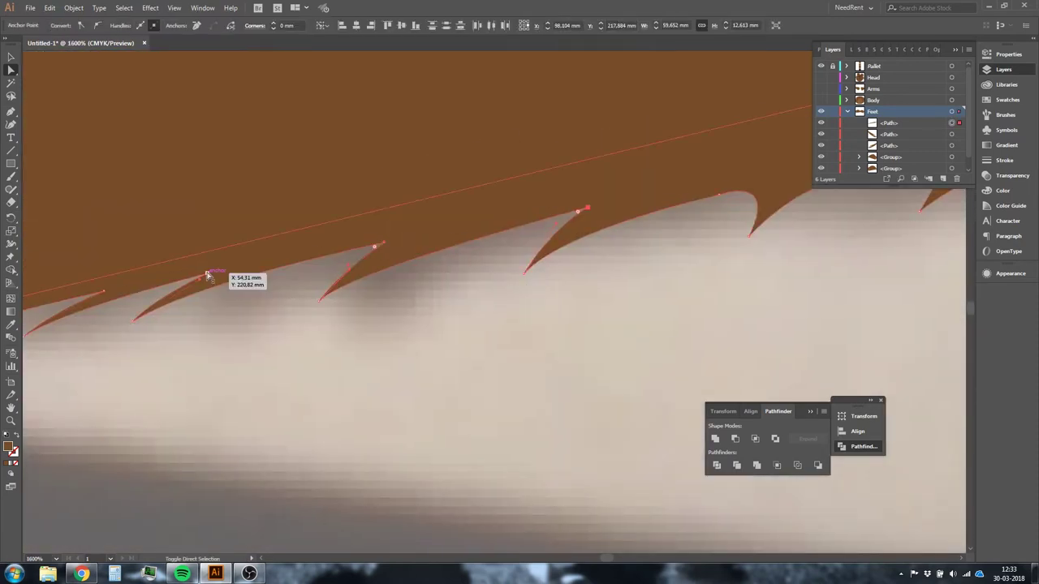
{"action": "left_click_drag", "start_coordinate": [431, 342], "coordinate": [557, 363]}
{"action": "scroll", "coordinate": [425, 284], "scroll_direction": "down", "scroll_amount": 5, "text": "alt"}
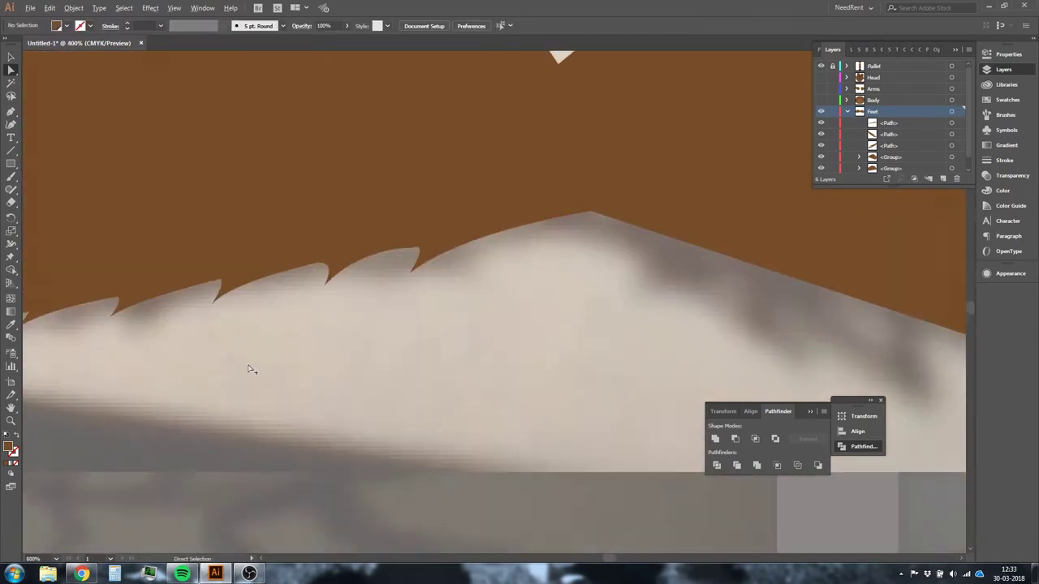
Step: Copy the fur strip, rotate it under the right foot, and collapse the Right Foot layer
{"action": "key", "text": "v"}
{"action": "key", "text": "Return"}
{"action": "key", "text": "Escape"}
{"action": "mouse_move", "coordinate": [284, 344]}
{"action": "left_mouse_down"}
{"action": "mouse_move", "coordinate": [316, 352]}
{"action": "mouse_move", "coordinate": [458, 335]}
{"action": "left_mouse_up"}
{"action": "key", "text": "r"}
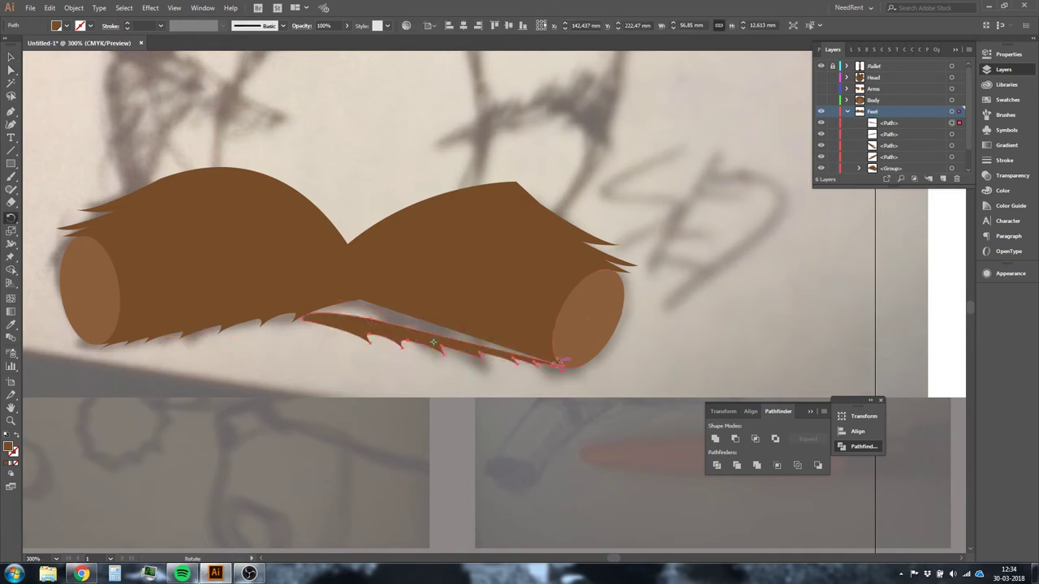
{"action": "left_click_drag", "start_coordinate": [296, 264], "coordinate": [296, 264]}
{"action": "key", "text": "a"}
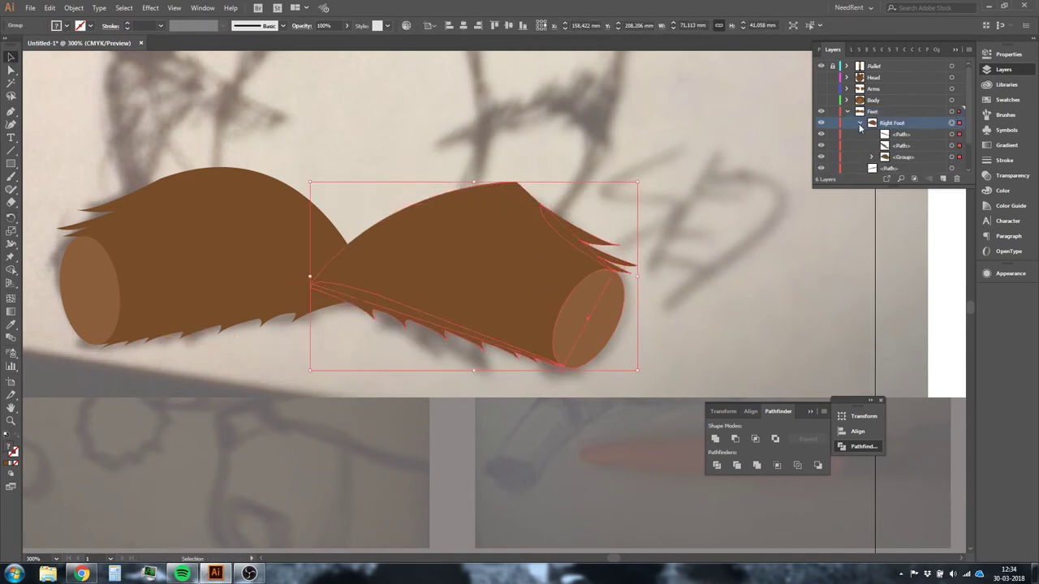
{"action": "left_click", "coordinate": [860, 124]}
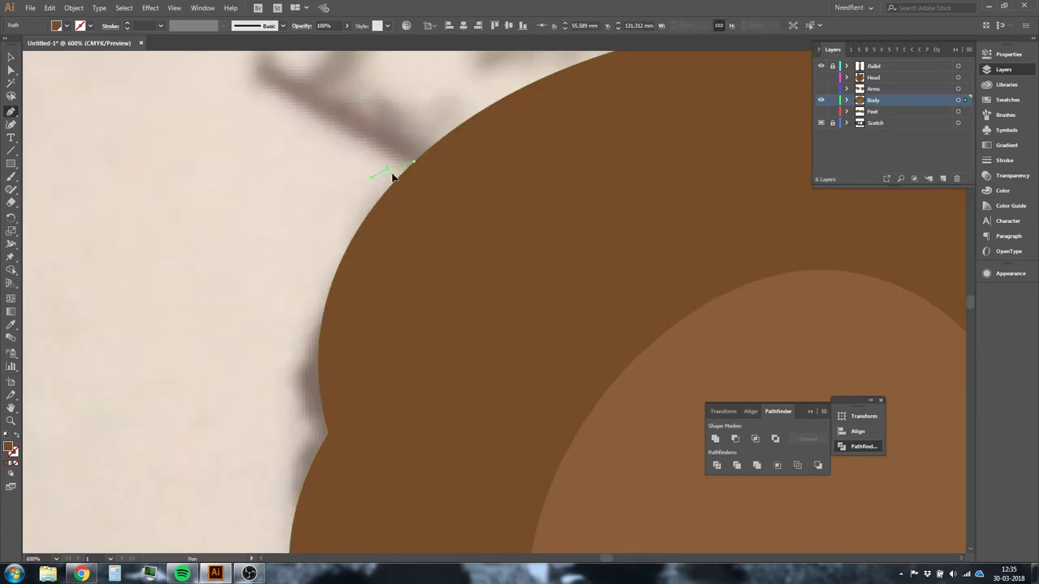
Step: Draw fur along the body's left edge and place a reflected copy on the right edge
{"action": "left_click_drag", "start_coordinate": [391, 176], "coordinate": [404, 177]}
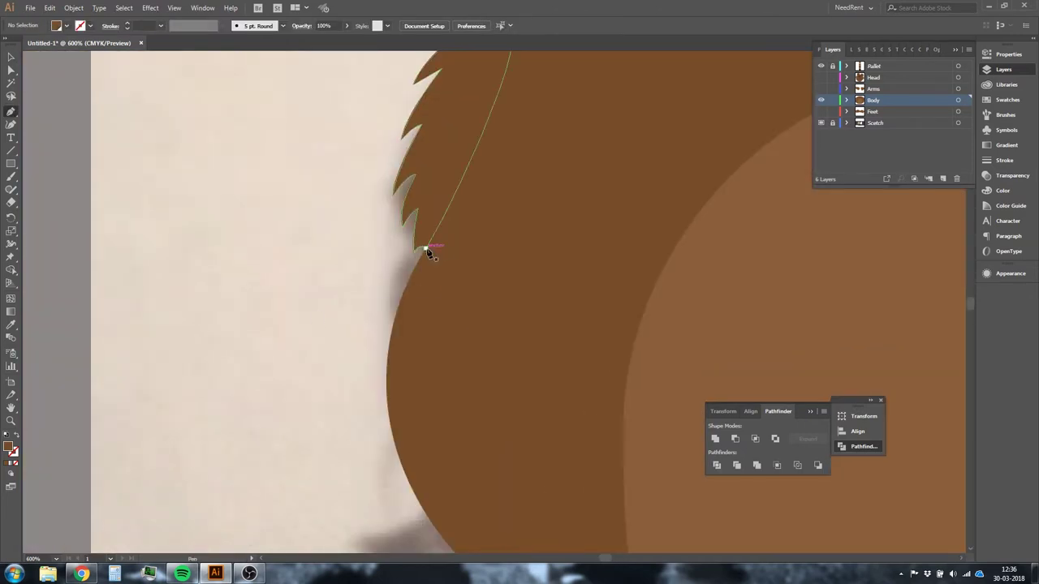
{"action": "left_click_drag", "start_coordinate": [424, 249], "coordinate": [405, 297]}
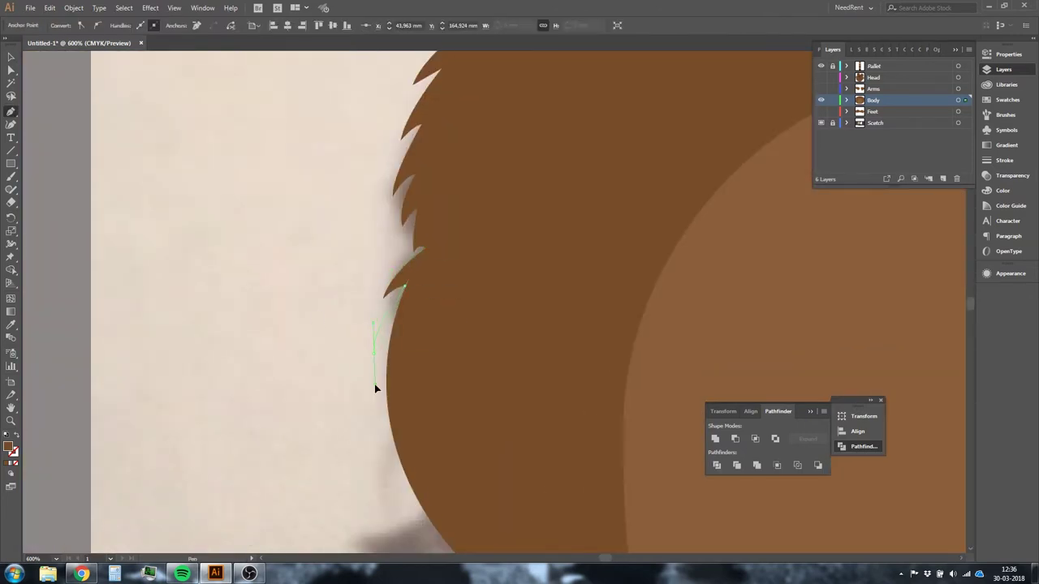
{"action": "scroll", "coordinate": [391, 438], "scroll_direction": "down", "scroll_amount": 5}
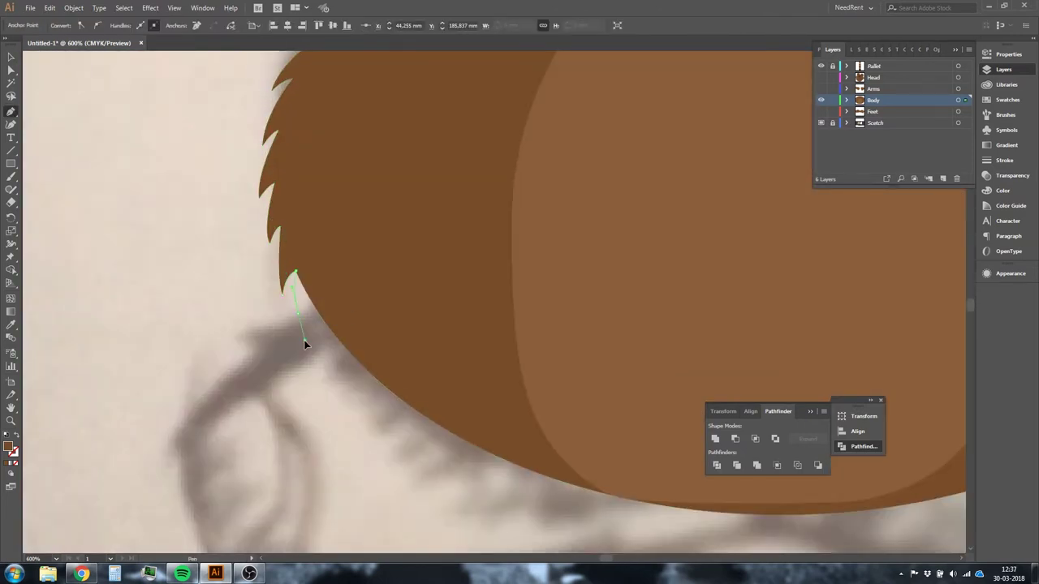
{"action": "key", "text": "ctrl+minus"}
{"action": "key", "text": "ctrl+minus"}
{"action": "key", "text": "ctrl+minus"}
{"action": "key", "text": "v"}
{"action": "key", "text": "ctrl+c"}
{"action": "key", "text": "ctrl+v"}
{"action": "right_click", "coordinate": [661, 318]}
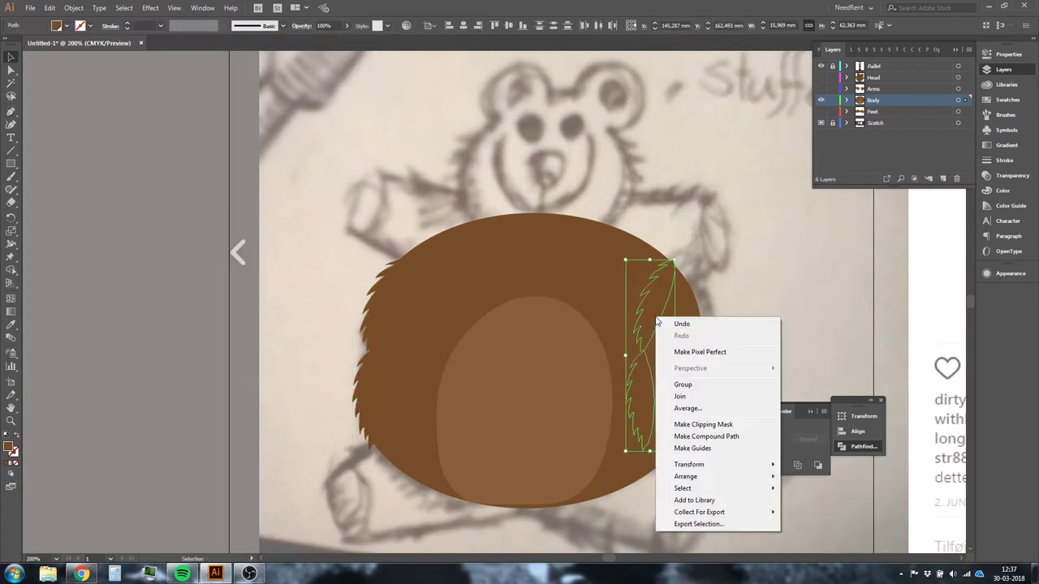
{"action": "left_click", "coordinate": [820, 507]}
{"action": "left_click", "coordinate": [521, 353]}
{"action": "key", "text": "ctrl+plus"}
{"action": "key", "text": "ctrl+plus"}
{"action": "mouse_move", "coordinate": [607, 204]}
{"action": "left_mouse_down"}
{"action": "mouse_move", "coordinate": [473, 186]}
{"action": "mouse_move", "coordinate": [459, 342]}
{"action": "left_mouse_up"}
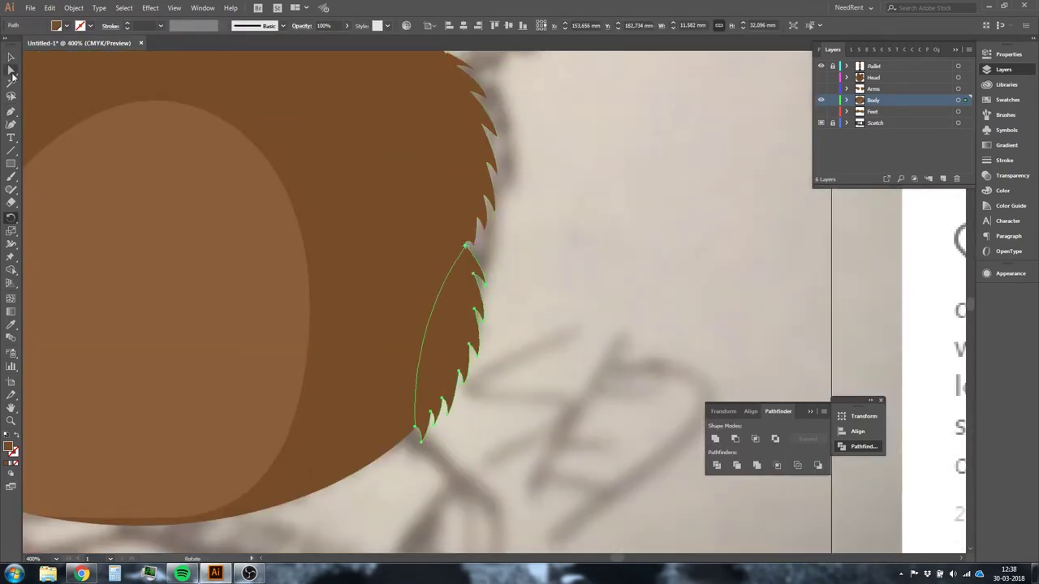
Step: Group the body pieces, show the head, arms and feet, and hide the sketch
{"action": "key", "text": "v"}
{"action": "key", "text": "ctrl+1"}
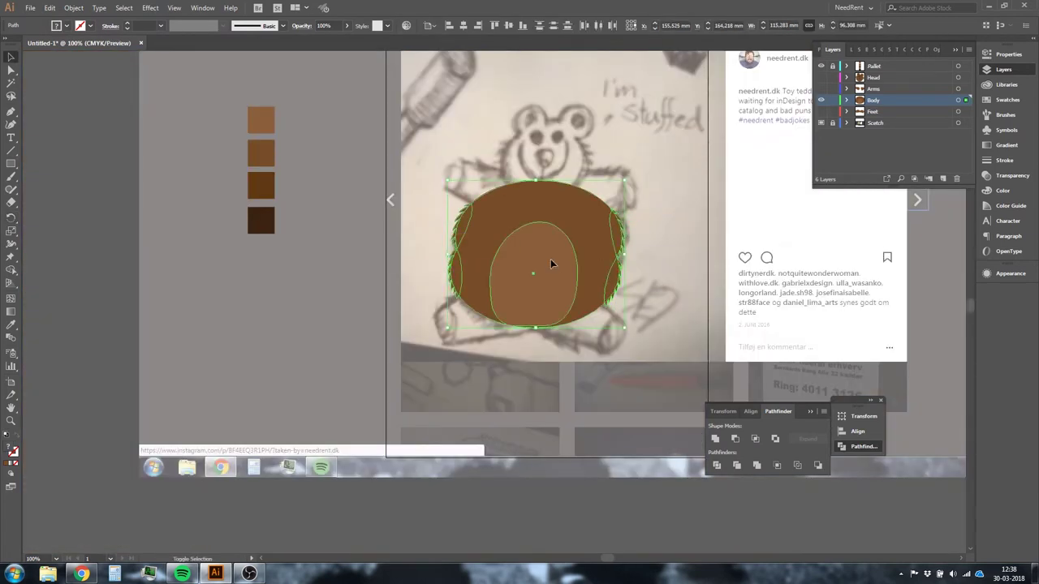
{"action": "key", "text": "ctrl+g"}
{"action": "key", "text": "ctrl+shift+a"}
{"action": "key", "text": "ctrl+plus"}
{"action": "key", "text": "ctrl+alt+3"}
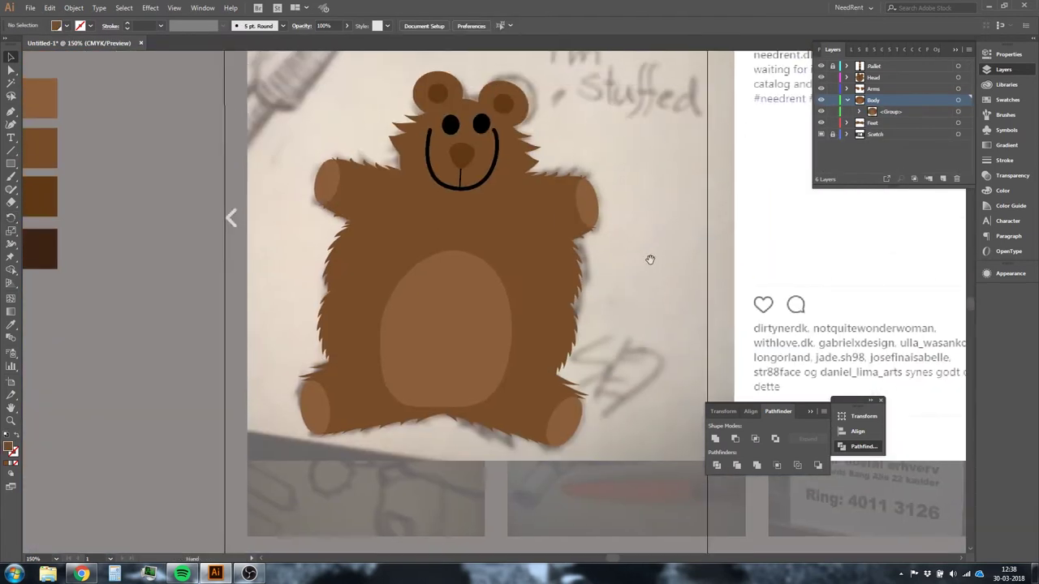
{"action": "key", "text": "ctrl+shift+w"}
{"action": "left_click_drag", "start_coordinate": [714, 181], "coordinate": [686, 208]}
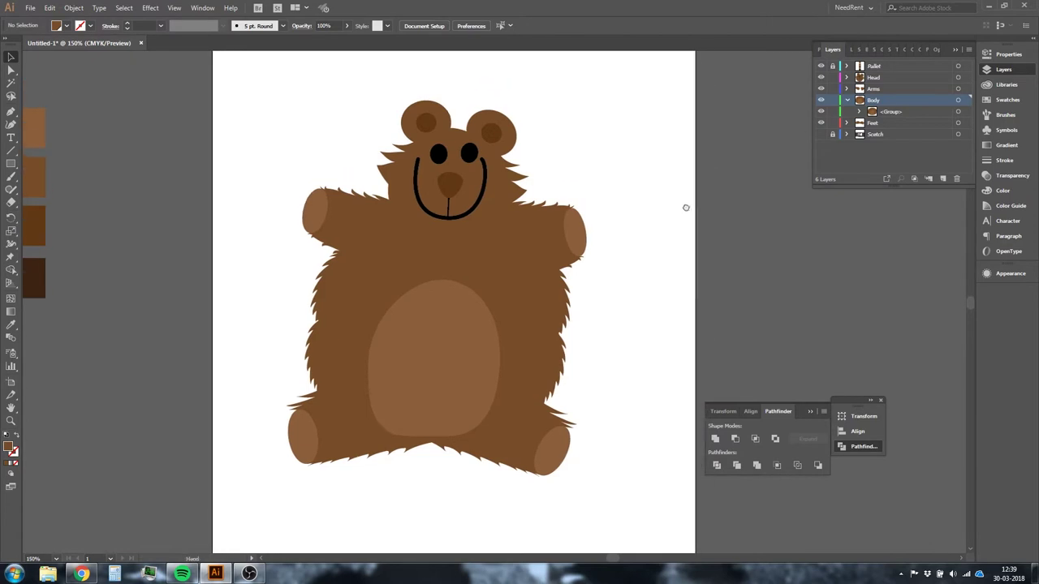
{"action": "scroll", "coordinate": [412, 348], "scroll_direction": "up", "scroll_amount": 2}
{"action": "scroll", "coordinate": [412, 348], "scroll_direction": "up", "scroll_amount": 2}
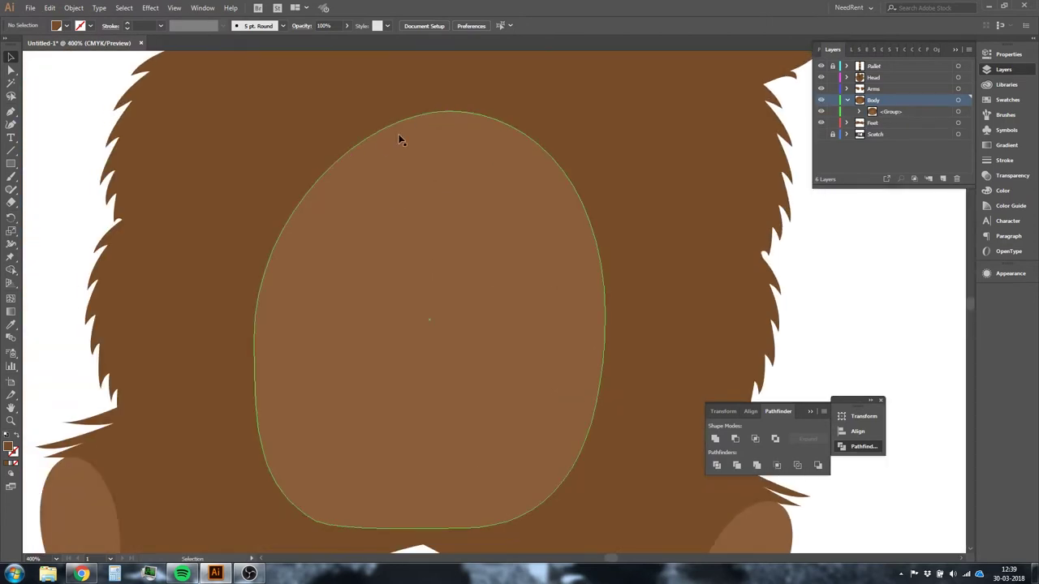
Step: Draw a zigzag fur path along the top of the belly
{"action": "left_click", "coordinate": [383, 129]}
{"action": "left_click", "coordinate": [396, 146]}
{"action": "left_click", "coordinate": [406, 127]}
{"action": "left_click", "coordinate": [413, 146]}
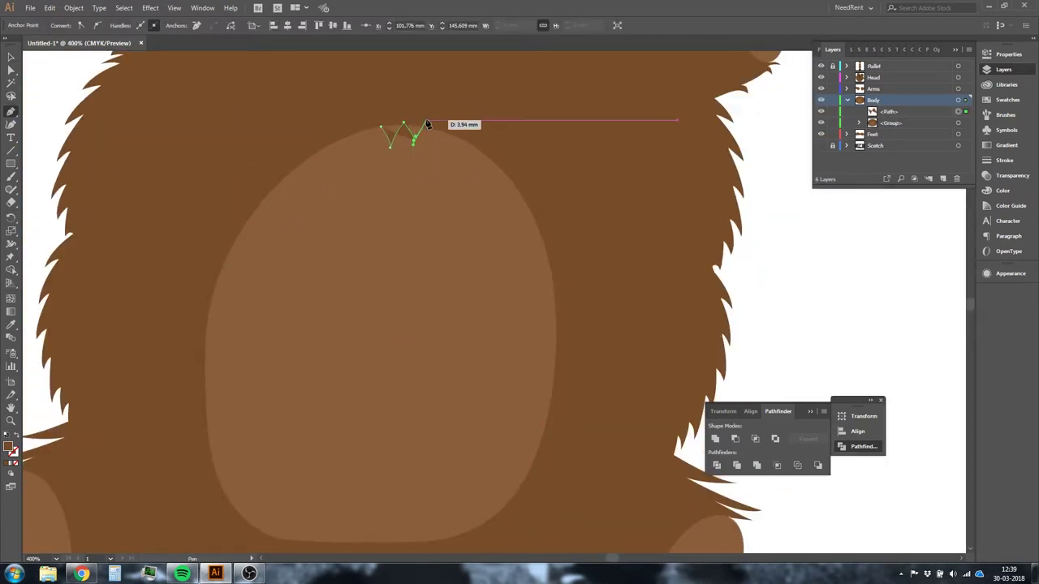
{"action": "scroll", "coordinate": [350, 96], "scroll_direction": "up", "scroll_amount": 3}
{"action": "left_click", "coordinate": [423, 139]}
{"action": "left_click", "coordinate": [441, 102]}
{"action": "left_click", "coordinate": [452, 147]}
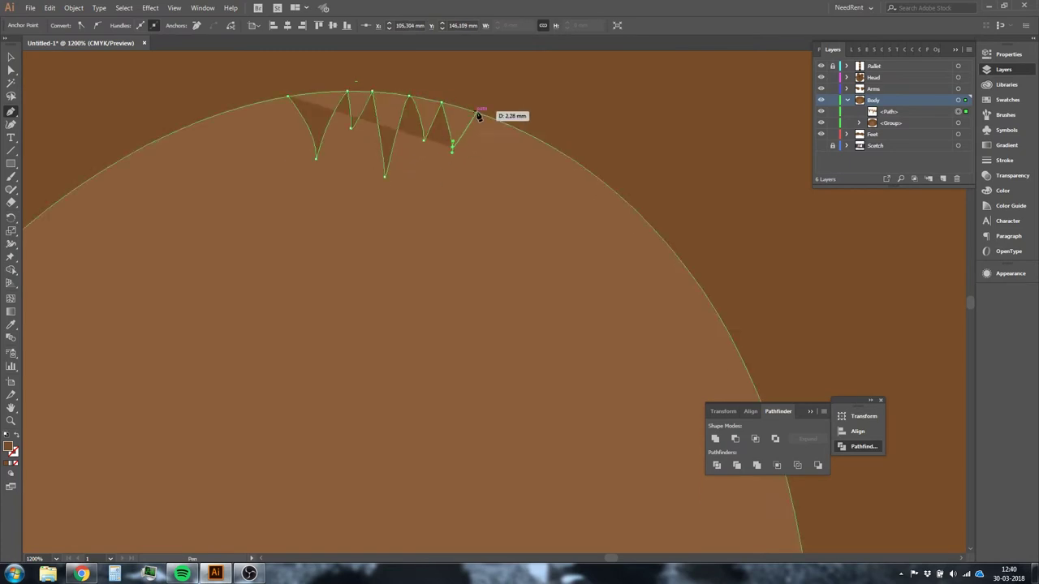
{"action": "left_click", "coordinate": [476, 111]}
{"action": "left_click", "coordinate": [508, 125]}
{"action": "left_click", "coordinate": [530, 138]}
{"action": "left_click", "coordinate": [531, 191]}
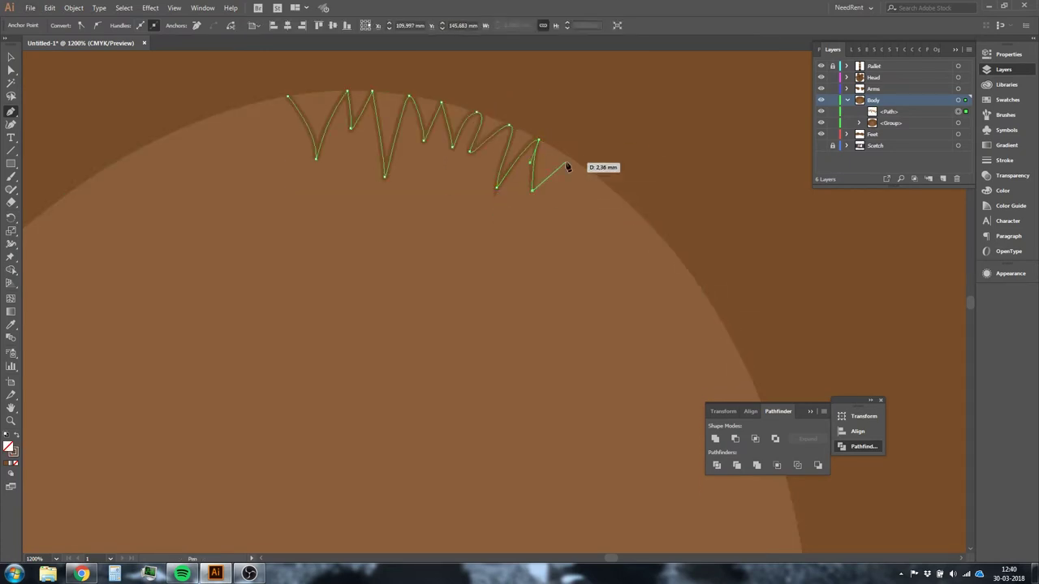
{"action": "scroll", "coordinate": [752, 111], "scroll_direction": "down", "scroll_amount": 5}
{"action": "scroll", "coordinate": [487, 284], "scroll_direction": "up", "scroll_amount": 1}
Step: Tilt the zigzag to follow the belly's curve and move it to the top-left
{"action": "key", "text": "r"}
{"action": "left_click_drag", "start_coordinate": [616, 242], "coordinate": [565, 298]}
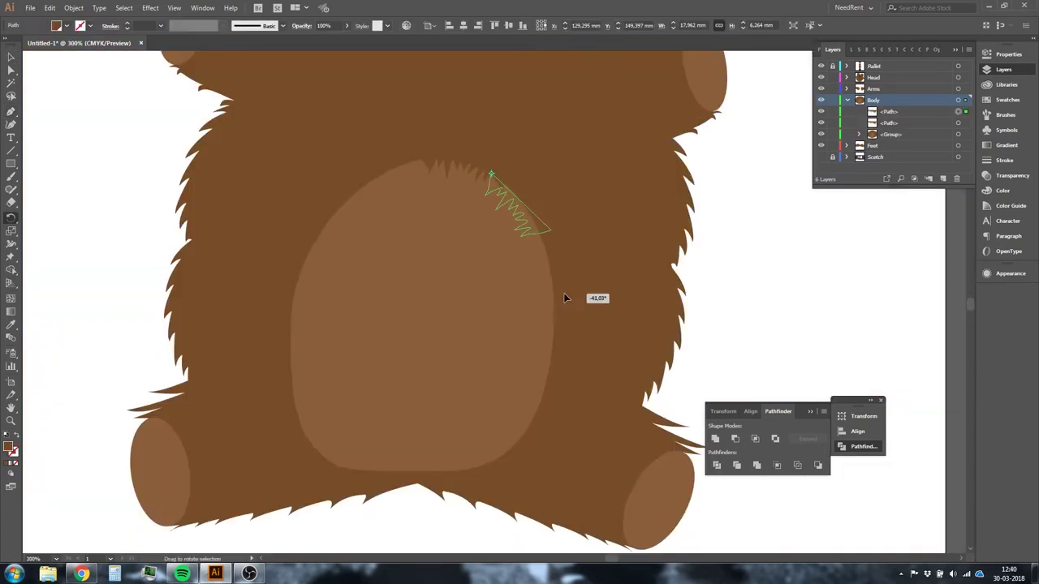
{"action": "right_click", "coordinate": [397, 273]}
{"action": "mouse_move", "coordinate": [554, 259]}
{"action": "left_mouse_down"}
{"action": "mouse_move", "coordinate": [385, 262]}
{"action": "mouse_move", "coordinate": [312, 217]}
{"action": "left_mouse_up"}
{"action": "left_click", "coordinate": [464, 408]}
{"action": "left_click", "coordinate": [395, 298]}
Step: Draw a curved fur piece by the belly, mirror it, and tilt it along the edge
{"action": "scroll", "coordinate": [301, 219], "scroll_direction": "up", "scroll_amount": 2}
{"action": "key", "text": "p"}
{"action": "left_click", "coordinate": [389, 192]}
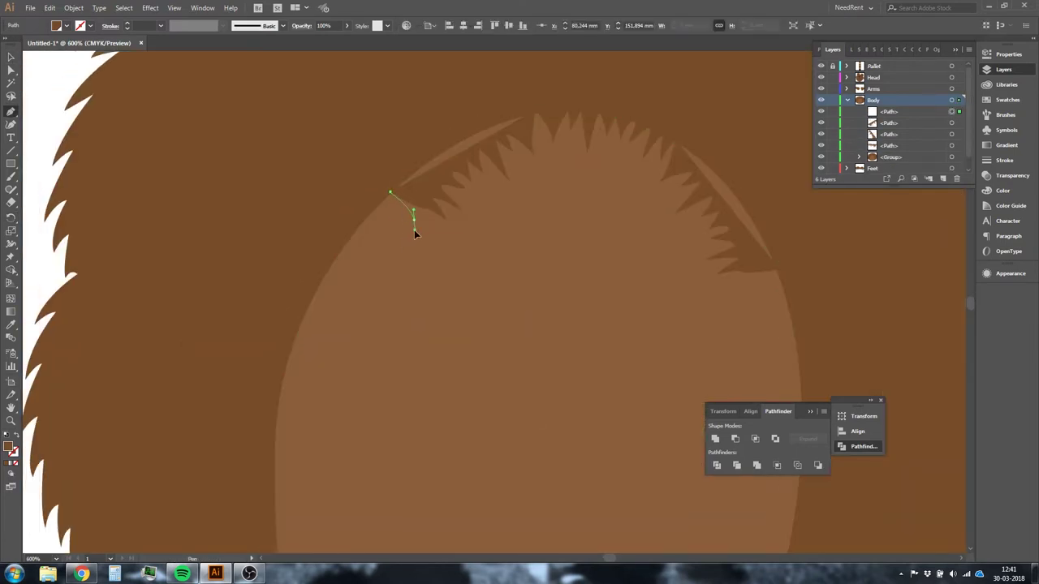
{"action": "left_click_drag", "start_coordinate": [414, 234], "coordinate": [364, 258]}
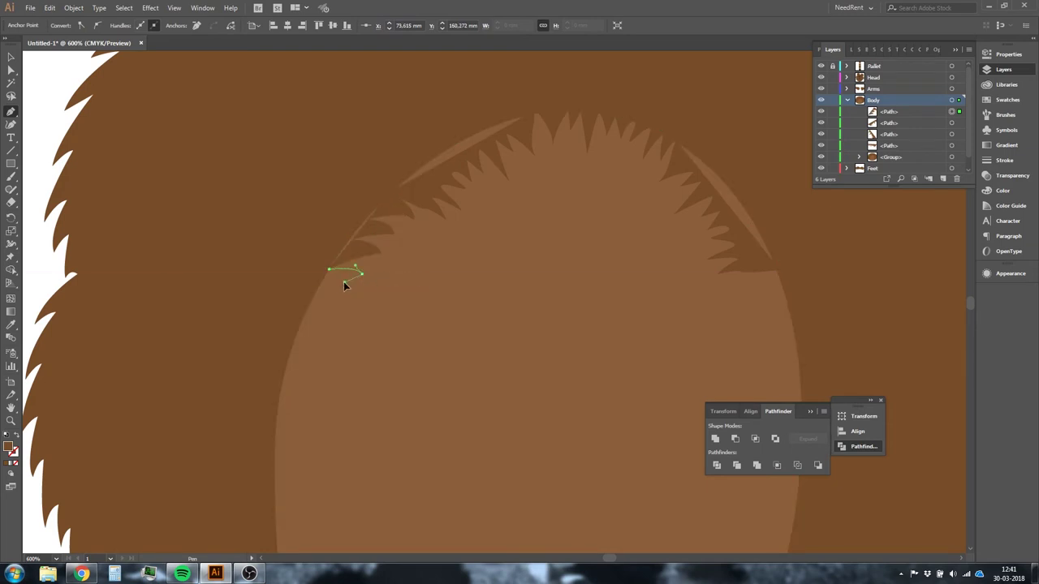
{"action": "right_click", "coordinate": [537, 440]}
{"action": "mouse_move", "coordinate": [309, 243]}
{"action": "left_mouse_down"}
{"action": "mouse_move", "coordinate": [524, 362]}
{"action": "mouse_move", "coordinate": [869, 387]}
{"action": "left_mouse_up"}
{"action": "left_click", "coordinate": [679, 343]}
{"action": "key", "text": "Return"}
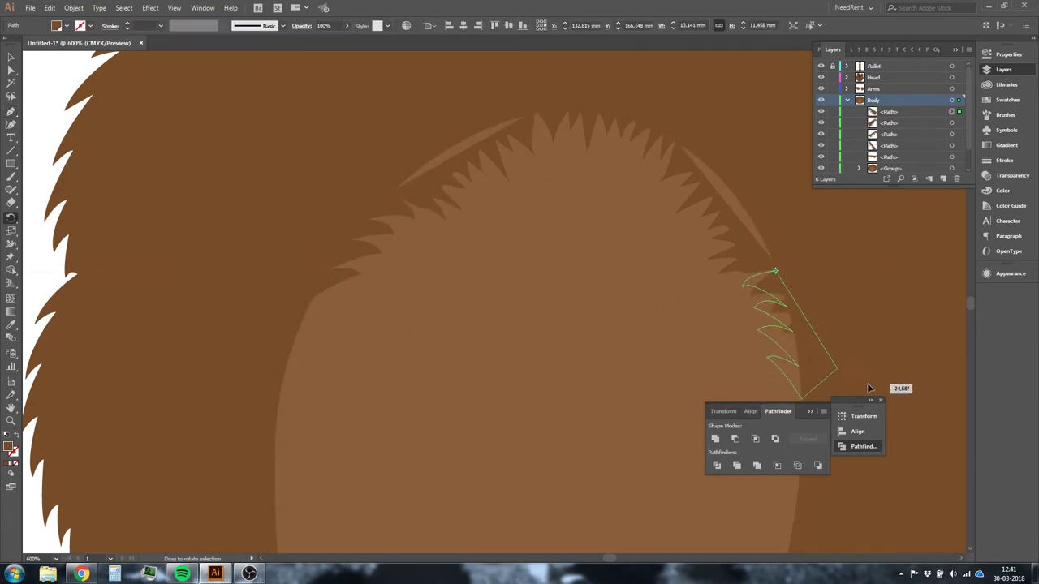
{"action": "key", "text": "r"}
{"action": "key", "text": "v"}
{"action": "scroll", "coordinate": [299, 264], "scroll_direction": "down", "scroll_amount": 3}
{"action": "left_click_drag", "start_coordinate": [661, 220], "coordinate": [394, 239]}
{"action": "scroll", "coordinate": [348, 301], "scroll_direction": "up", "scroll_amount": 4}
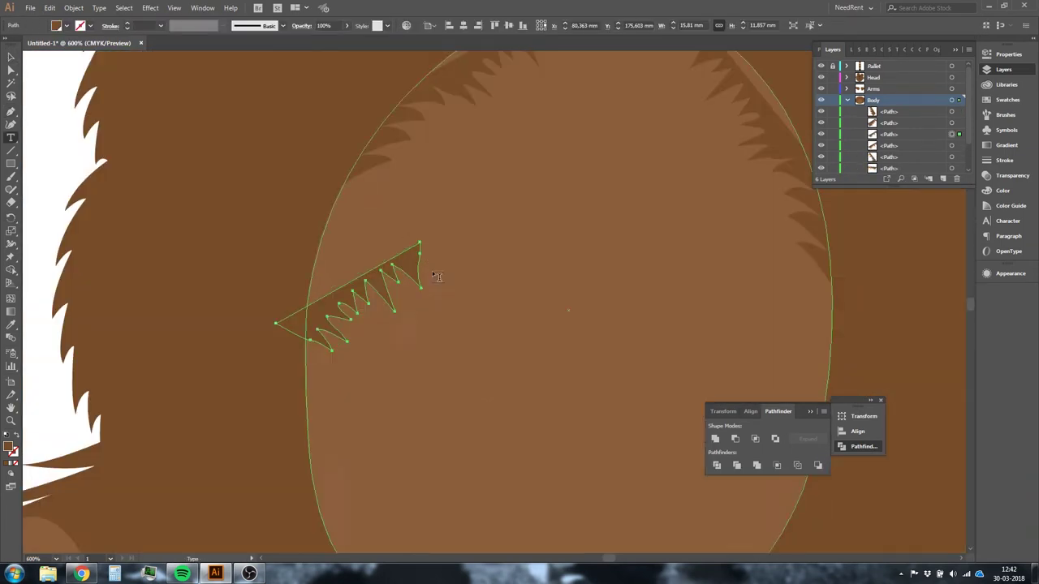
{"action": "left_click_drag", "start_coordinate": [406, 324], "coordinate": [325, 347]}
Step: Adjust a fur spike's anchor point and move the fur piece into place on the belly
{"action": "key", "text": "a"}
{"action": "scroll", "coordinate": [193, 262], "scroll_direction": "down", "scroll_amount": 3}
{"action": "scroll", "coordinate": [454, 269], "scroll_direction": "up", "scroll_amount": 4}
{"action": "left_click_drag", "start_coordinate": [467, 253], "coordinate": [455, 270]}
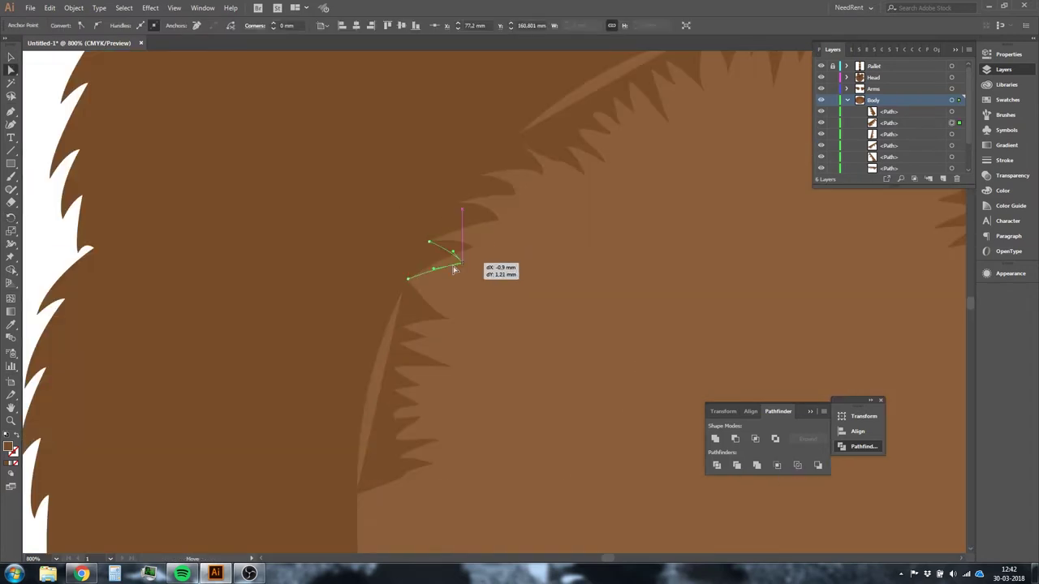
{"action": "scroll", "coordinate": [501, 225], "scroll_direction": "down", "scroll_amount": 2}
{"action": "scroll", "coordinate": [514, 203], "scroll_direction": "down", "scroll_amount": 2}
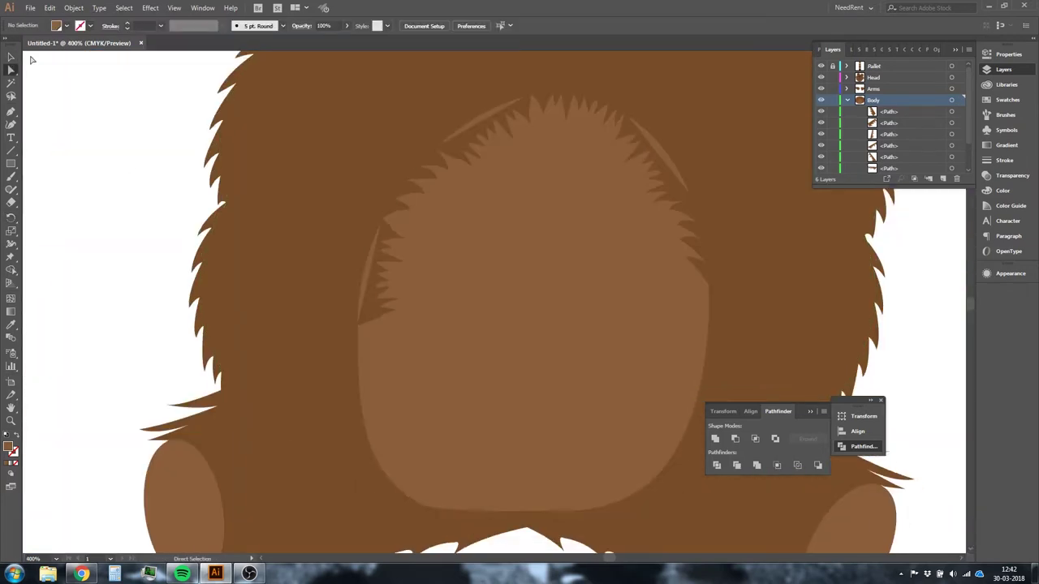
{"action": "key", "text": "v"}
{"action": "left_click_drag", "start_coordinate": [645, 309], "coordinate": [644, 474]}
{"action": "left_click", "coordinate": [127, 346]}
{"action": "scroll", "coordinate": [244, 358], "scroll_direction": "up", "scroll_amount": 2}
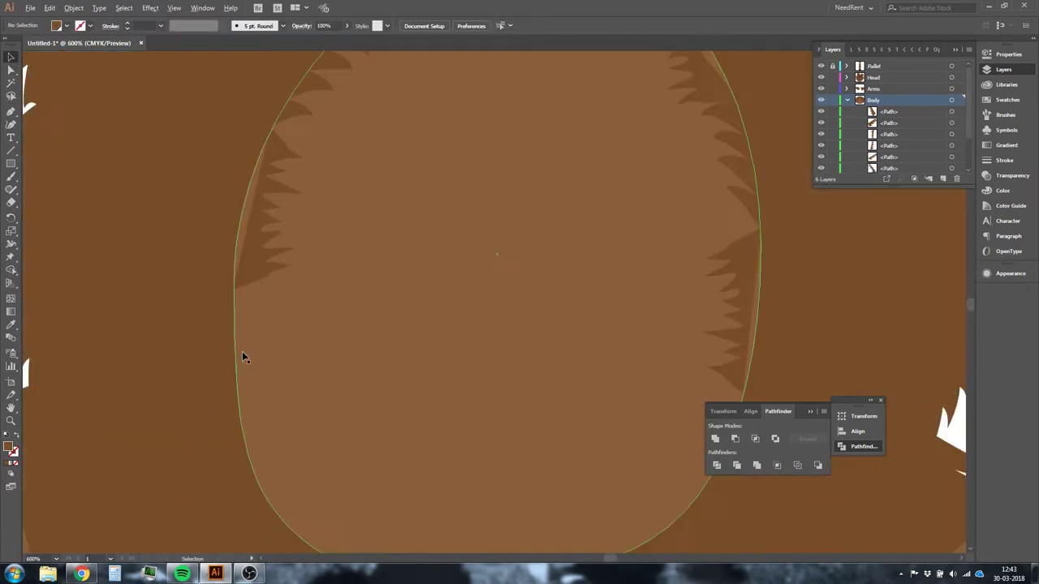
Step: Undo three edits, reshape a spike on the body's right edge, and add a layer above Body
{"action": "key", "text": "ctrl+z"}
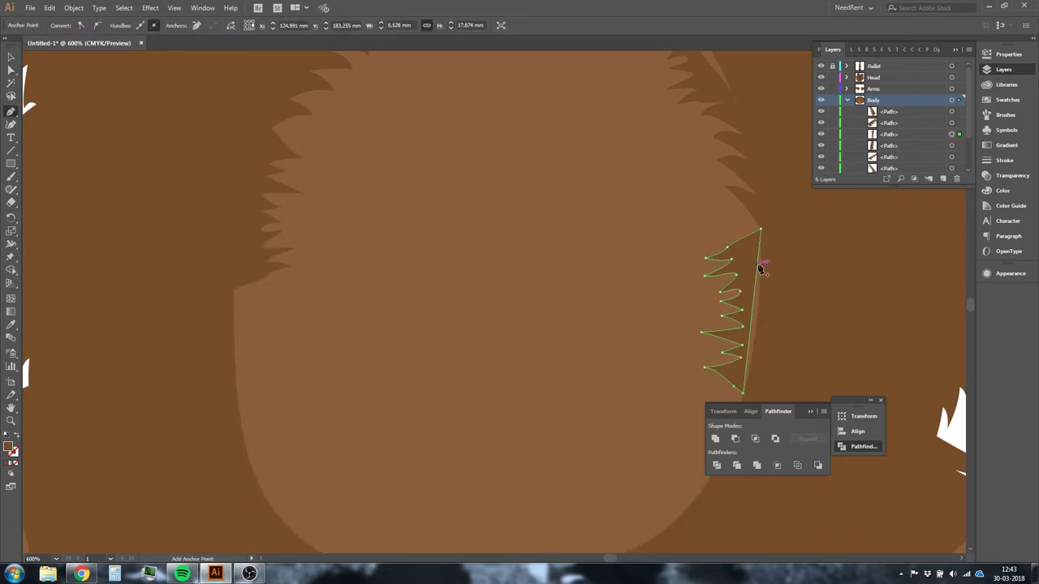
{"action": "key", "text": "ctrl+z"}
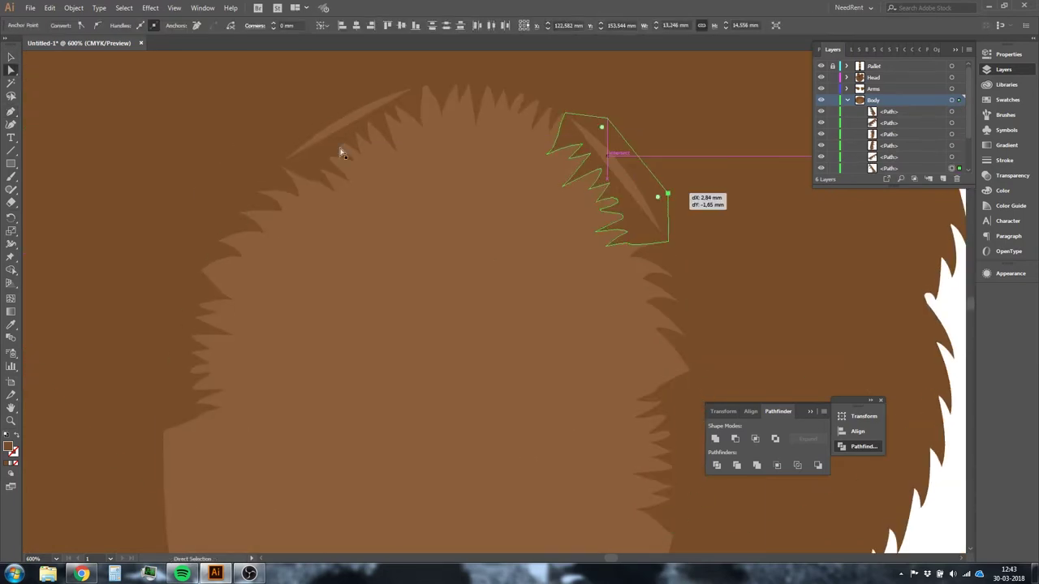
{"action": "key", "text": "ctrl+z"}
{"action": "key", "text": "ctrl+z"}
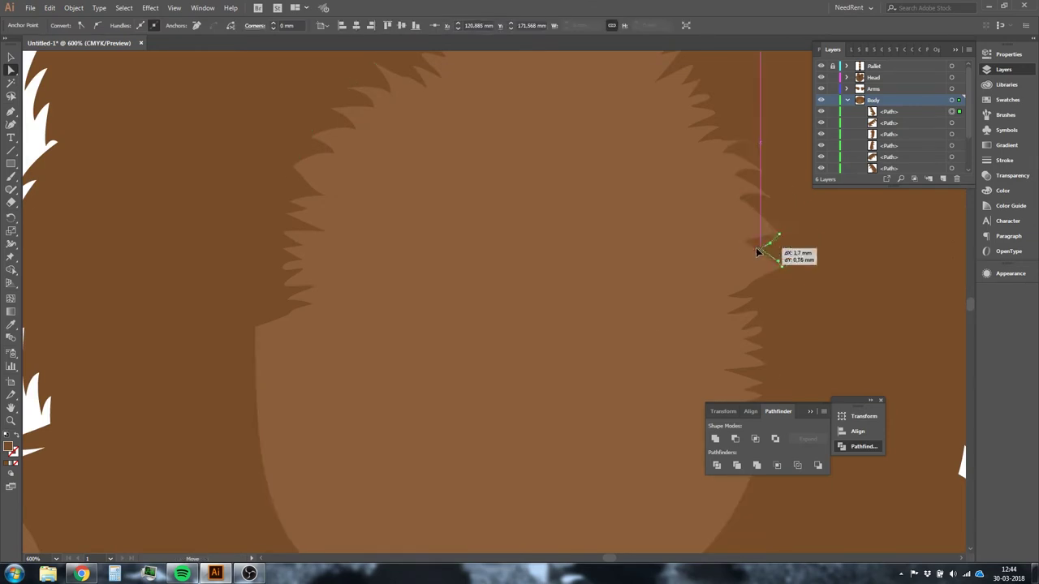
{"action": "key", "text": "ctrl+plus"}
{"action": "key", "text": "ctrl+plus"}
{"action": "key", "text": "ctrl+plus"}
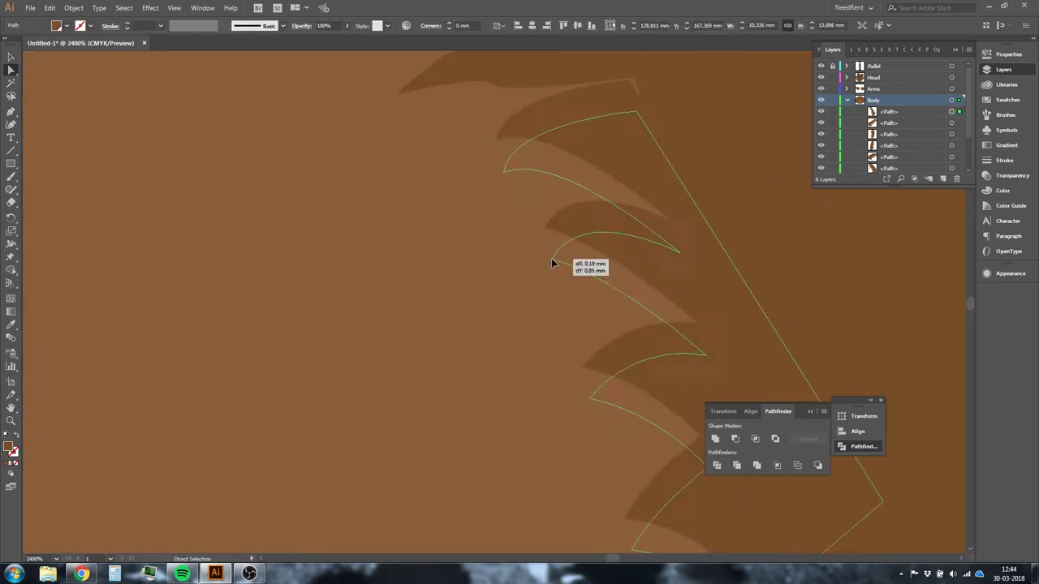
{"action": "left_click_drag", "start_coordinate": [793, 249], "coordinate": [501, 162]}
{"action": "key", "text": "ctrl+minus"}
{"action": "key", "text": "ctrl+minus"}
{"action": "key", "text": "ctrl+minus"}
{"action": "key", "text": "ctrl+minus"}
{"action": "key", "text": "ctrl+minus"}
{"action": "key", "text": "ctrl+minus"}
{"action": "key", "text": "ctrl+minus"}
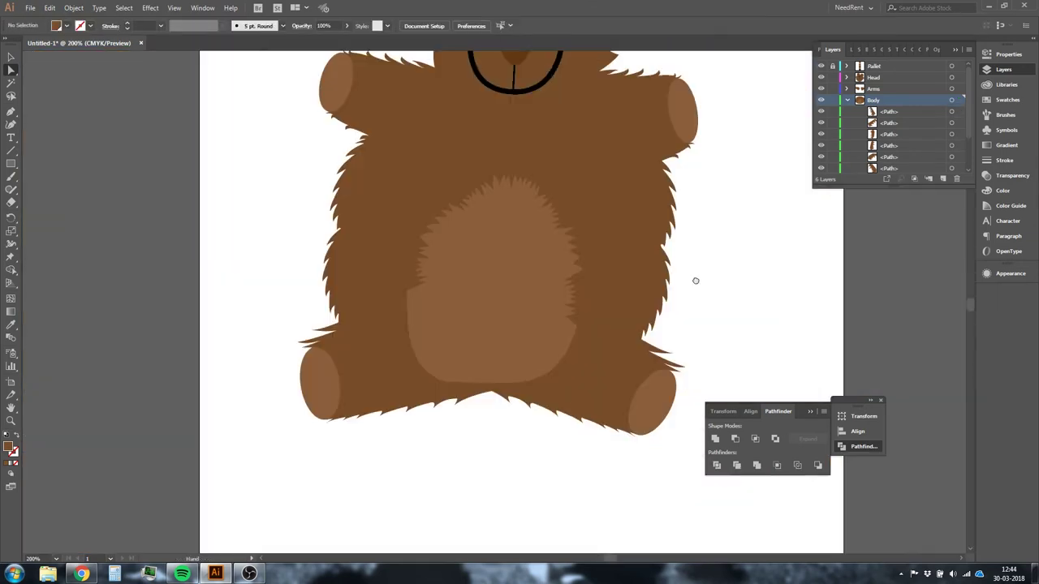
{"action": "left_click", "coordinate": [927, 179], "text": "alt"}
Step: Name the new layer 'Fat line', show the Sketch layer and hide Body
{"action": "type", "text": "Fat line"}
{"action": "key", "text": "Return"}
{"action": "key", "text": "ctrl+plus"}
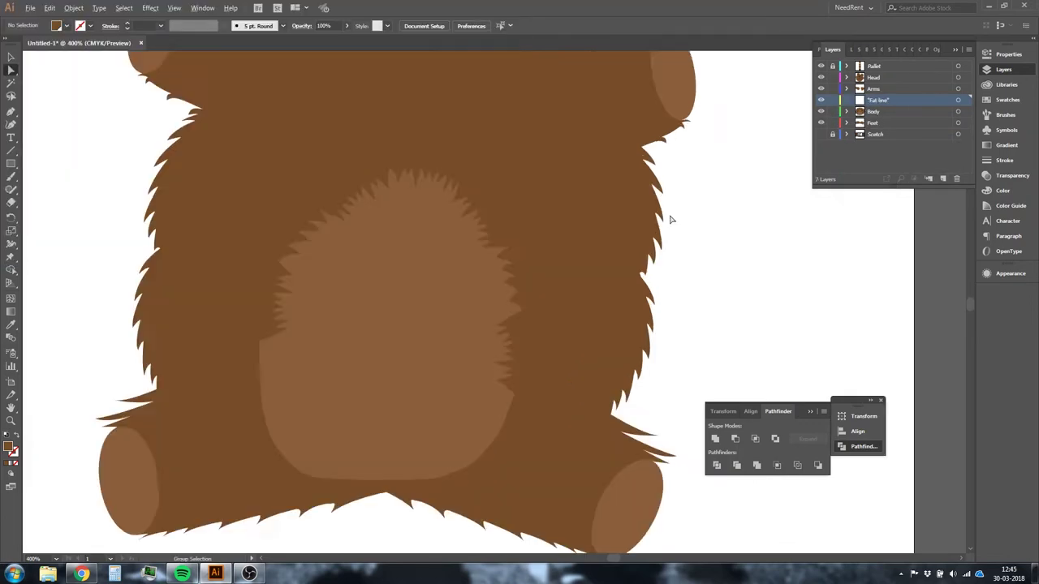
{"action": "key", "text": "ctrl+plus"}
{"action": "left_click", "coordinate": [820, 134]}
{"action": "left_click", "coordinate": [819, 112]}
Step: Trace a curved line across the sketched belly, then show Body and hide Sketch
{"action": "key", "text": "p"}
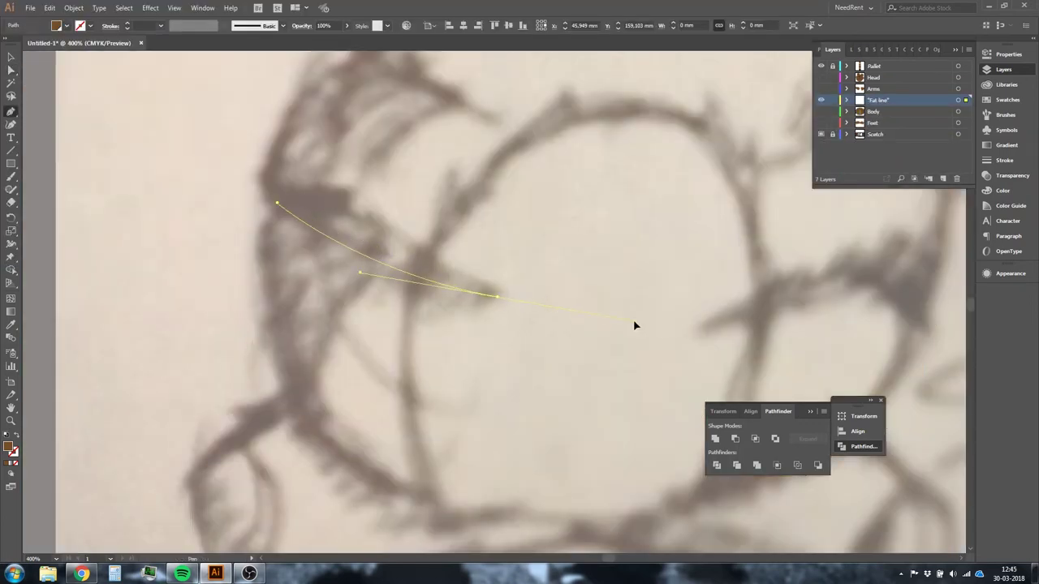
{"action": "key", "text": "ctrl+minus"}
{"action": "key", "text": "ctrl+minus"}
{"action": "left_click_drag", "start_coordinate": [616, 262], "coordinate": [798, 189]}
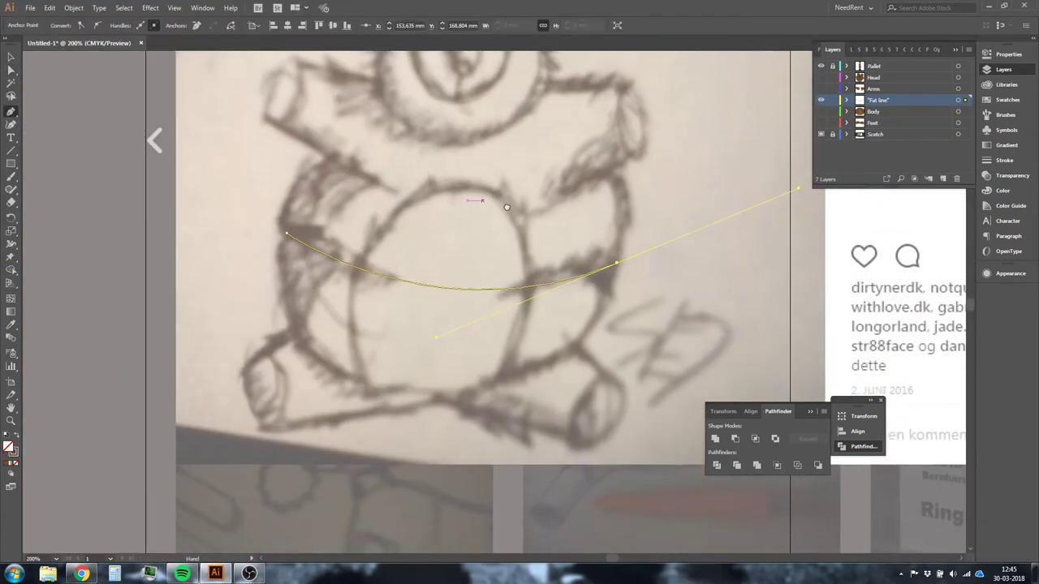
{"action": "key", "text": "ctrl+shift+a"}
{"action": "left_click", "coordinate": [819, 111]}
{"action": "left_click", "coordinate": [821, 134]}
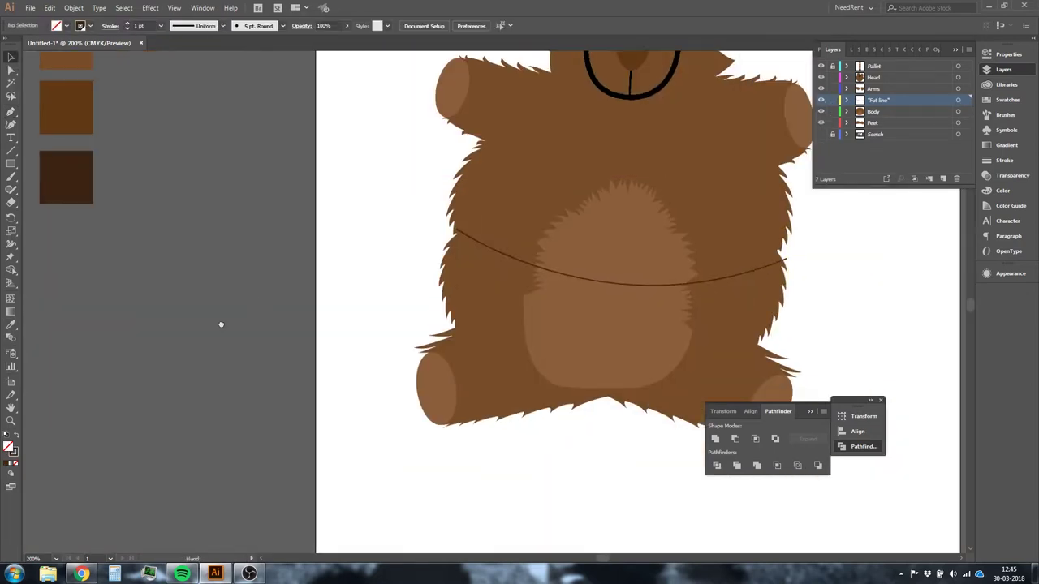
{"action": "key", "text": "ctrl+plus"}
{"action": "key", "text": "r"}
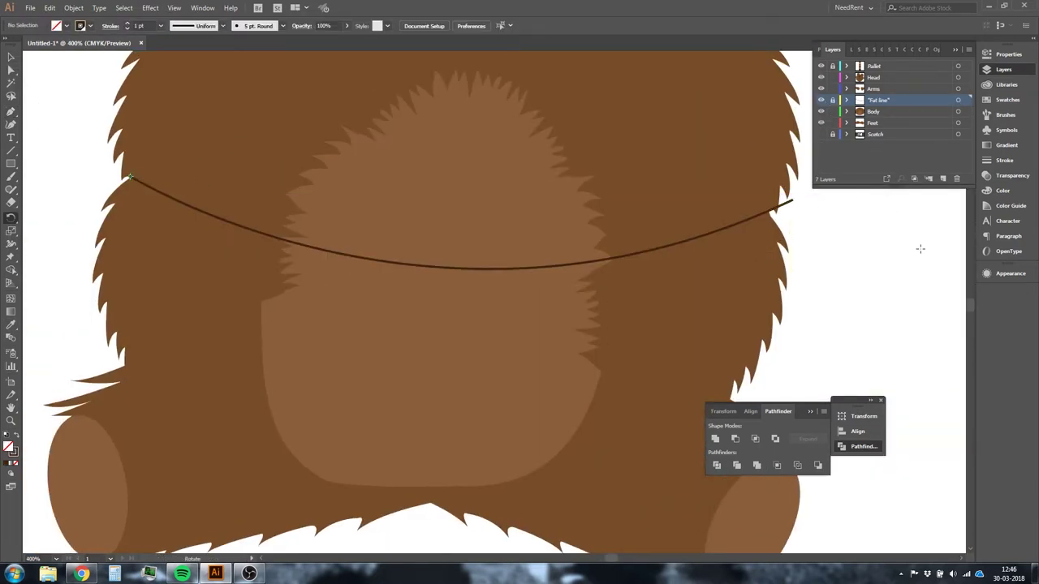
{"action": "key", "text": "ctrl+plus"}
Step: Rotate a fur piece on the body into place on the right side
{"action": "left_click", "coordinate": [229, 259], "text": "ctrl"}
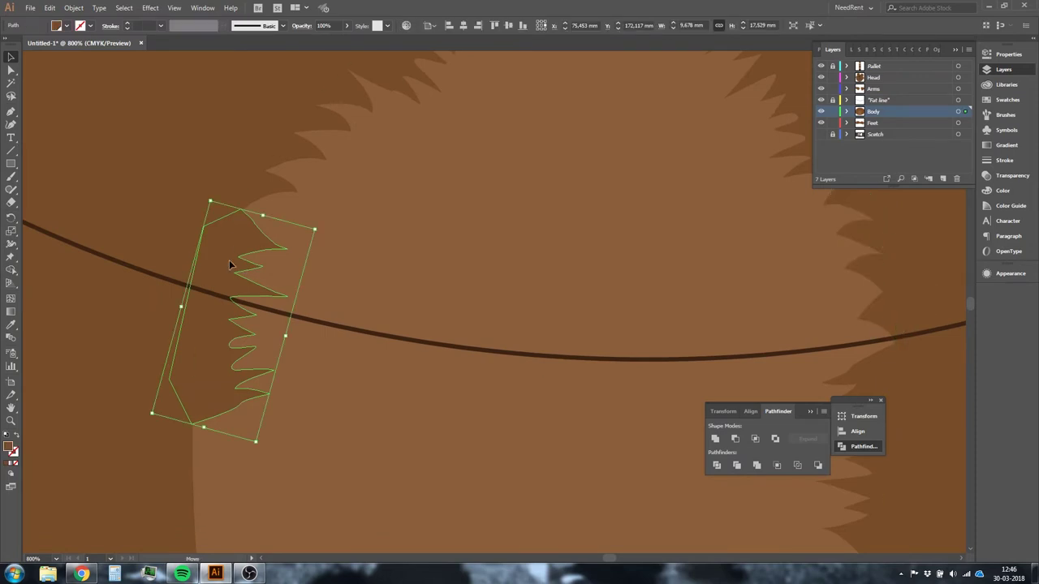
{"action": "key", "text": "ctrl+plus"}
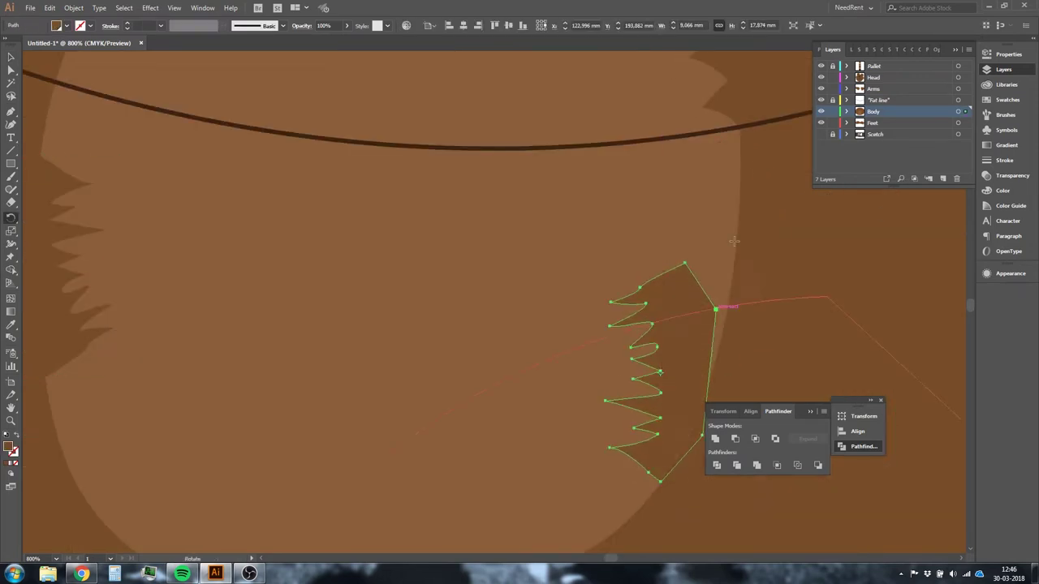
{"action": "mouse_move", "coordinate": [730, 268]}
{"action": "left_mouse_down"}
{"action": "mouse_move", "coordinate": [711, 148]}
{"action": "mouse_move", "coordinate": [739, 149]}
{"action": "left_mouse_up"}
{"action": "key", "text": "v"}
Step: Draw a new closed zigzag fur path and adjust one of its anchors
{"action": "key", "text": "ctrl+shift+a"}
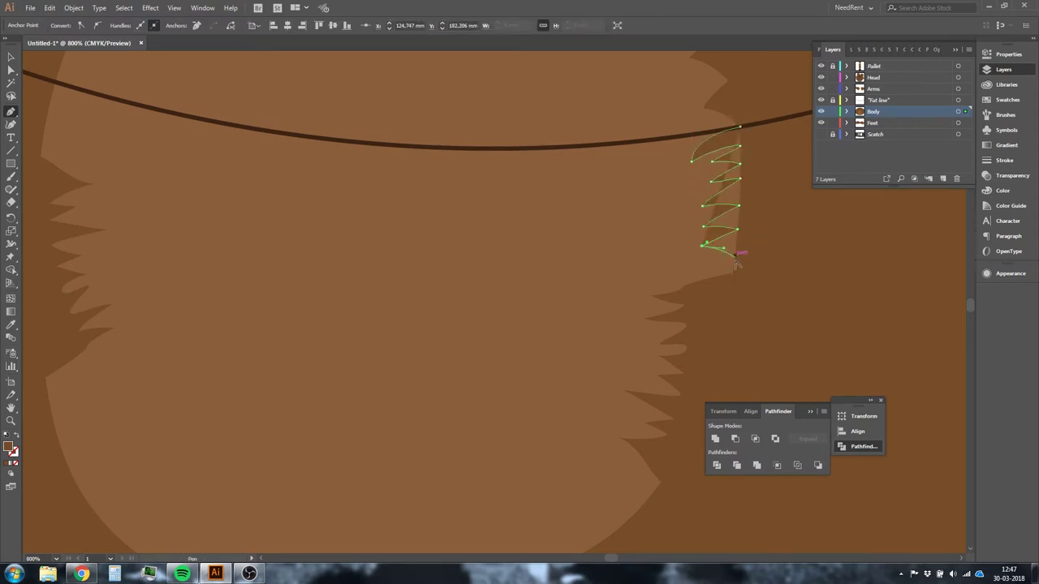
{"action": "left_click", "coordinate": [737, 128]}
{"action": "mouse_move", "coordinate": [737, 128]}
{"action": "left_mouse_down"}
{"action": "mouse_move", "coordinate": [656, 341]}
{"action": "mouse_move", "coordinate": [507, 296]}
{"action": "left_mouse_up"}
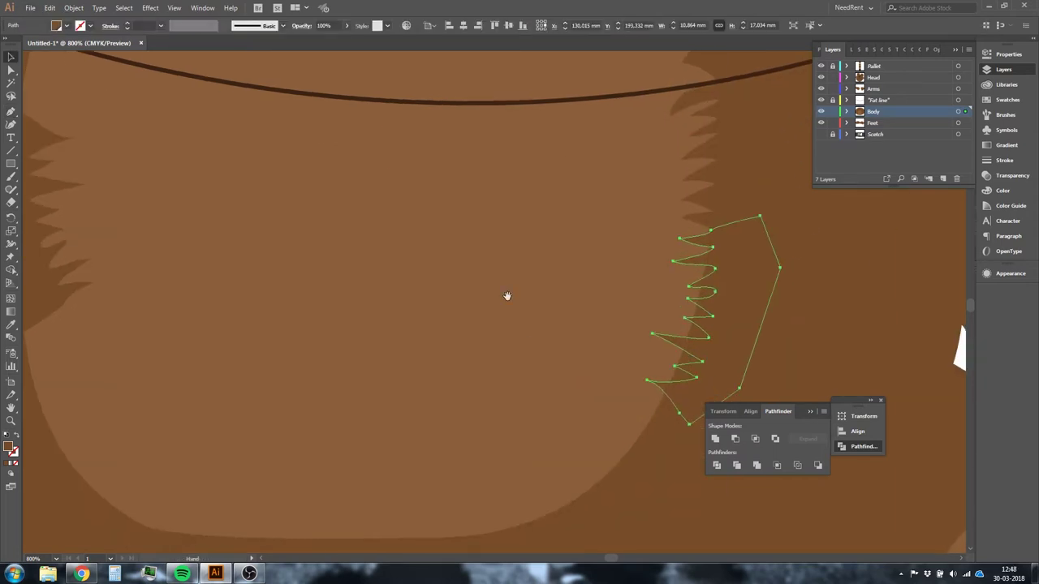
{"action": "scroll", "coordinate": [563, 306], "scroll_direction": "up", "scroll_amount": 2}
{"action": "key", "text": "a"}
{"action": "left_click_drag", "start_coordinate": [596, 306], "coordinate": [649, 266]}
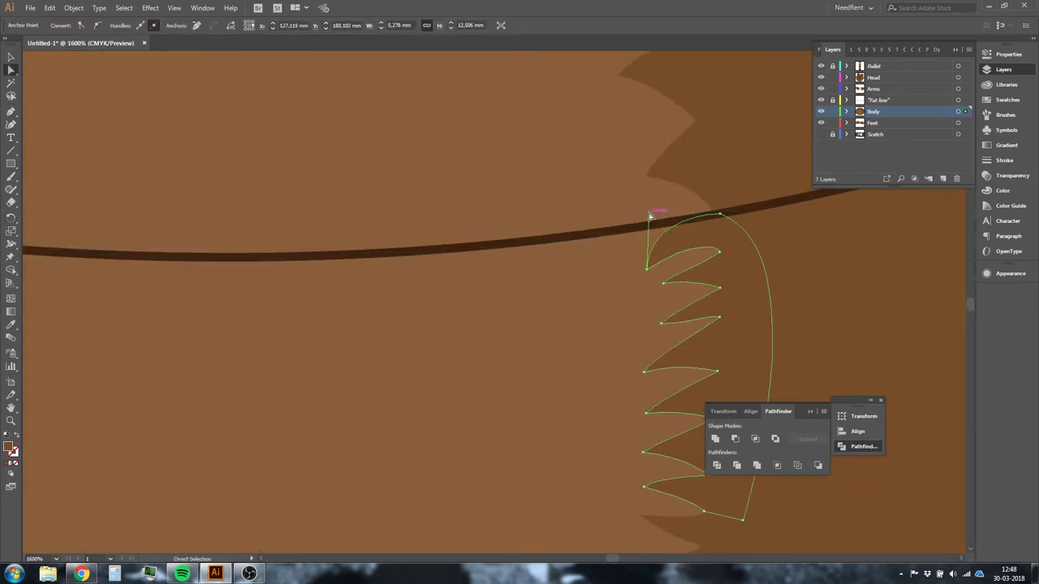
{"action": "key", "text": "ctrl+shift+a"}
{"action": "scroll", "coordinate": [738, 304], "scroll_direction": "down", "scroll_amount": 1}
Step: Add a curved fur segment and transform the small zigzag piece
{"action": "left_click_drag", "start_coordinate": [635, 339], "coordinate": [638, 326]}
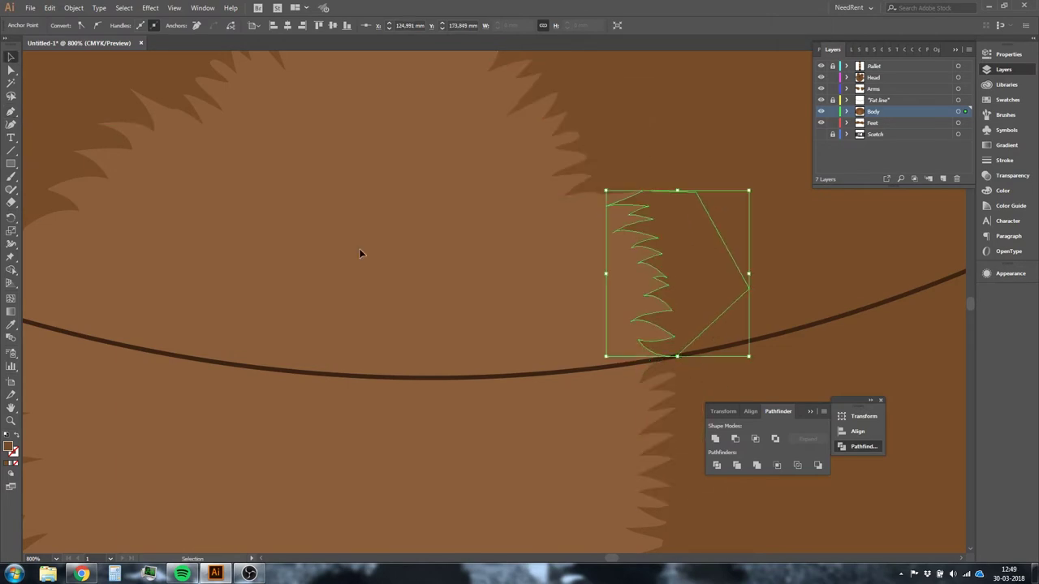
{"action": "scroll", "coordinate": [816, 354], "scroll_direction": "down", "scroll_amount": 3}
{"action": "scroll", "coordinate": [710, 274], "scroll_direction": "up", "scroll_amount": 3}
{"action": "key", "text": "ctrl+y"}
{"action": "key", "text": "r"}
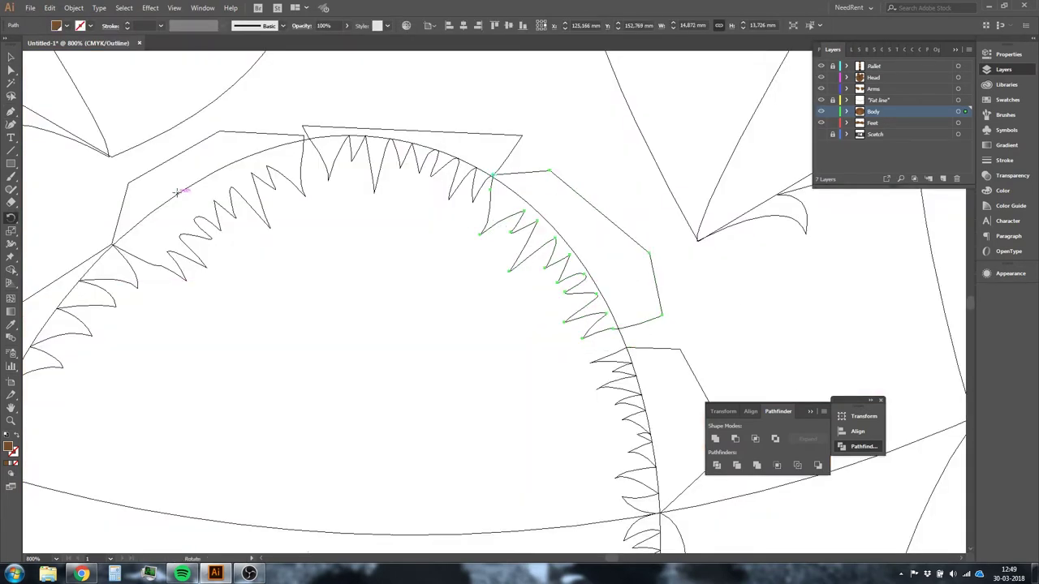
{"action": "key", "text": "ctrl+y"}
{"action": "key", "text": "v"}
{"action": "scroll", "coordinate": [524, 313], "scroll_direction": "down", "scroll_amount": 2}
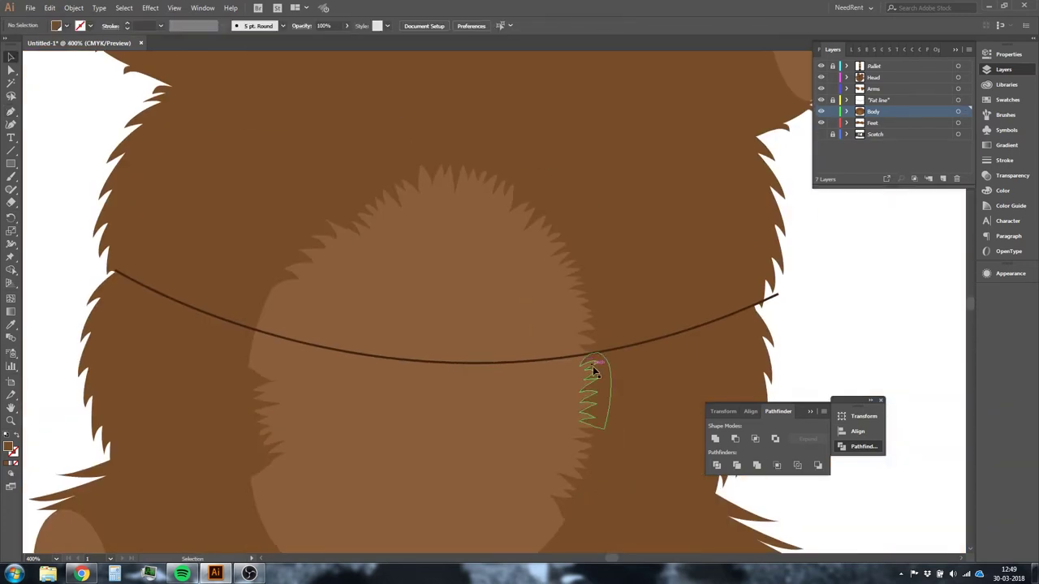
{"action": "left_click", "coordinate": [593, 371]}
{"action": "key", "text": "Return"}
{"action": "key", "text": "Return"}
Step: Move the zigzag piece down to the belly patch's lower edge
{"action": "scroll", "coordinate": [276, 332], "scroll_direction": "up", "scroll_amount": 5}
{"action": "key", "text": "ctrl+y"}
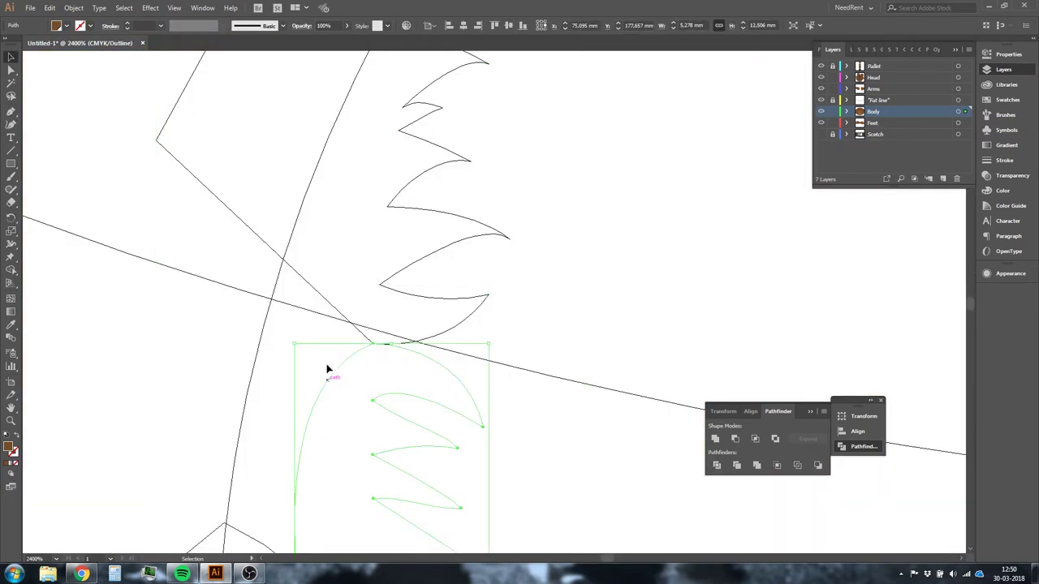
{"action": "scroll", "coordinate": [327, 370], "scroll_direction": "down", "scroll_amount": 3}
{"action": "key", "text": "ctrl+y"}
{"action": "scroll", "coordinate": [593, 325], "scroll_direction": "up", "scroll_amount": 2}
{"action": "mouse_move", "coordinate": [361, 169]}
{"action": "left_mouse_down"}
{"action": "mouse_move", "coordinate": [388, 134]}
{"action": "mouse_move", "coordinate": [401, 176]}
{"action": "left_mouse_up"}
{"action": "scroll", "coordinate": [411, 235], "scroll_direction": "up", "scroll_amount": 3}
{"action": "scroll", "coordinate": [478, 275], "scroll_direction": "down", "scroll_amount": 2}
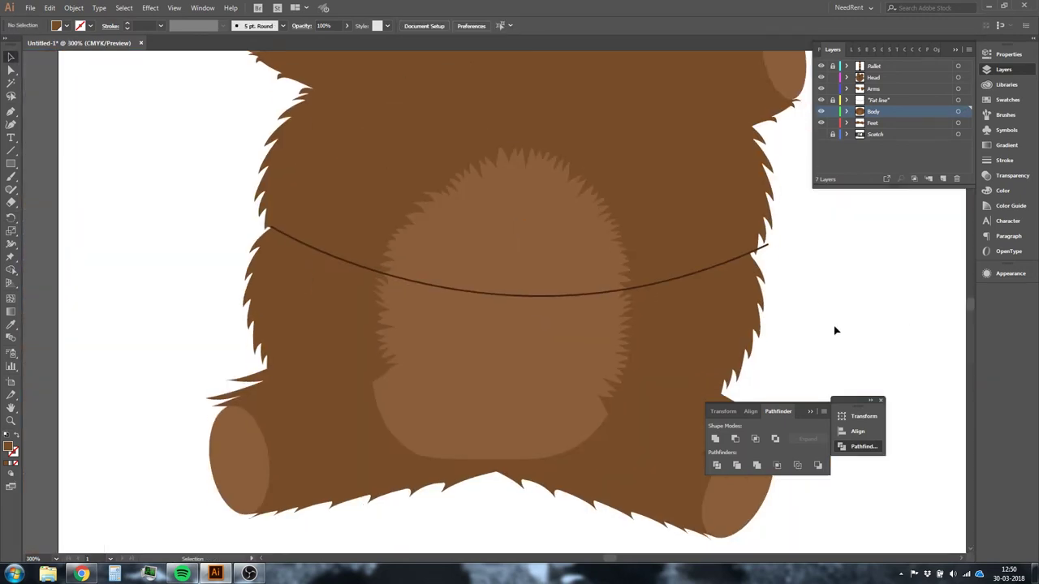
{"action": "mouse_move", "coordinate": [592, 176]}
{"action": "left_mouse_down"}
{"action": "mouse_move", "coordinate": [584, 398]}
{"action": "mouse_move", "coordinate": [656, 434]}
{"action": "left_mouse_up"}
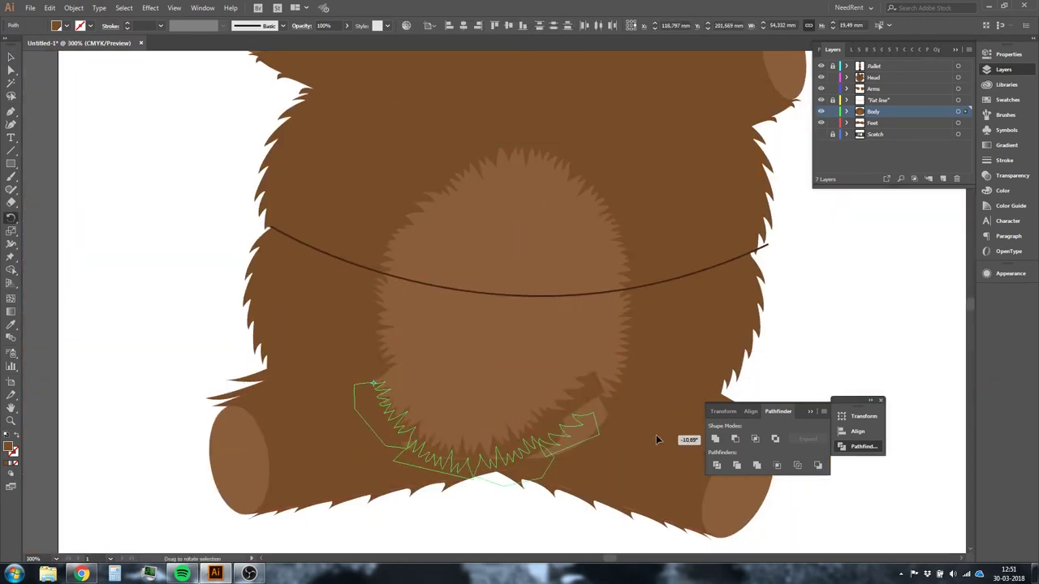
{"action": "scroll", "coordinate": [568, 422], "scroll_direction": "up", "scroll_amount": 2}
{"action": "mouse_move", "coordinate": [442, 418]}
{"action": "left_mouse_down"}
{"action": "mouse_move", "coordinate": [456, 506]}
{"action": "mouse_move", "coordinate": [441, 372]}
{"action": "left_mouse_up"}
{"action": "key", "text": "r"}
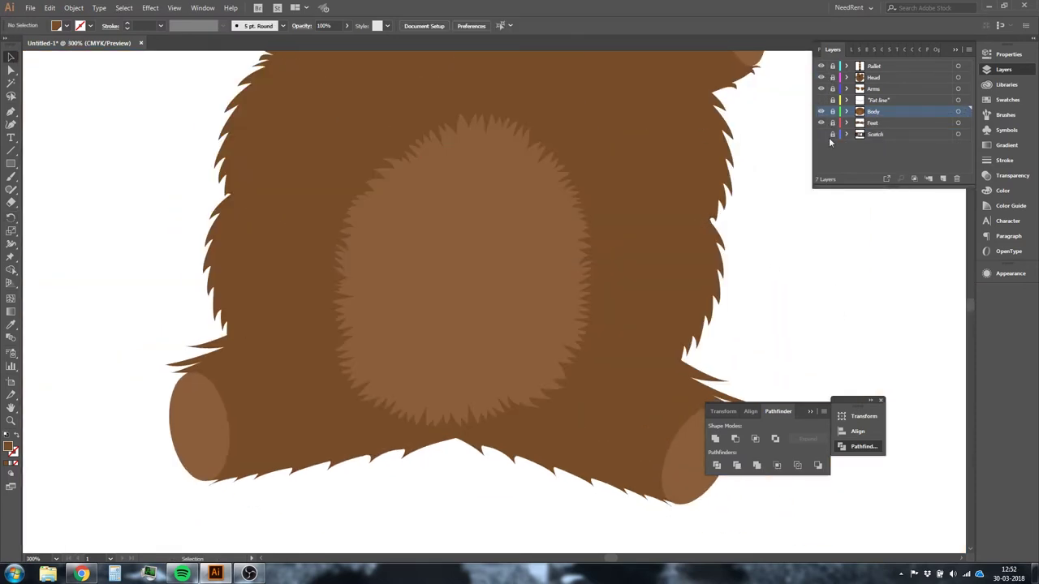
Step: Select the belly fur and rename its group in the Body layer
{"action": "left_click", "coordinate": [597, 431]}
{"action": "left_click", "coordinate": [847, 111]}
{"action": "double_click", "coordinate": [893, 122]}
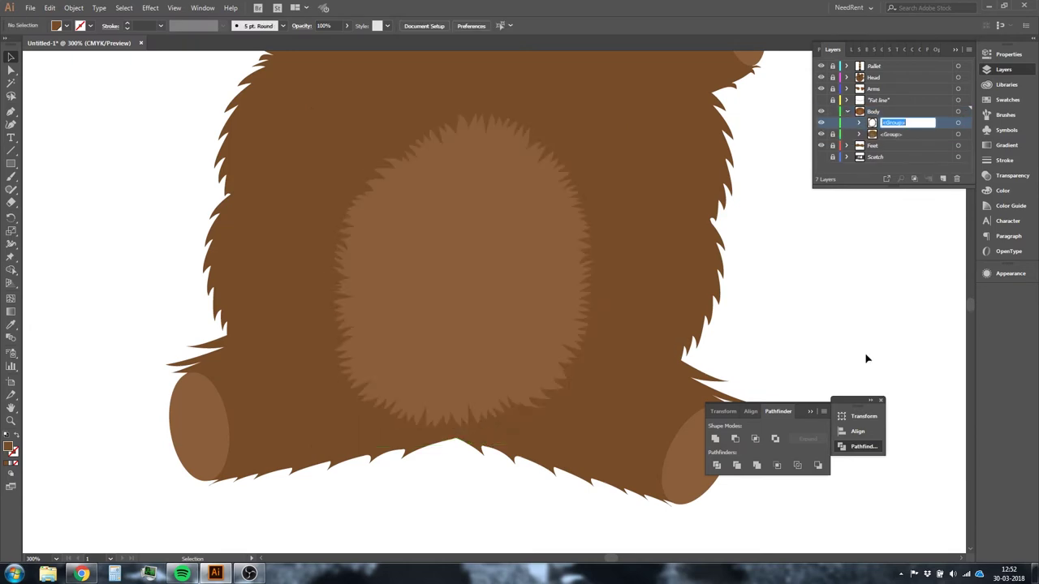
{"action": "left_click", "coordinate": [958, 135]}
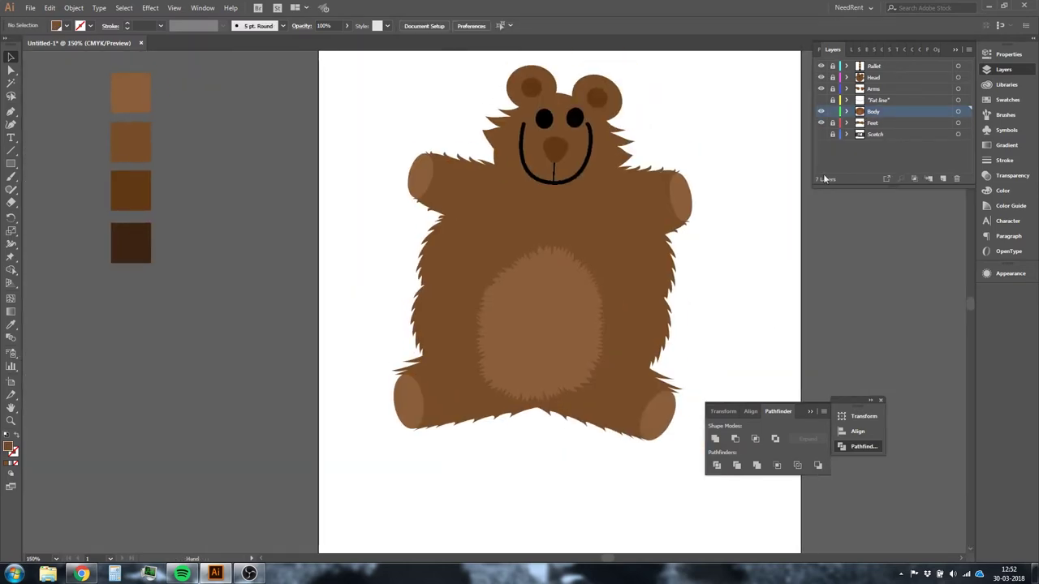
Step: Save the drawing as Im Stuffed.ai in the Designs folder
{"action": "key", "text": "ctrl+s"}
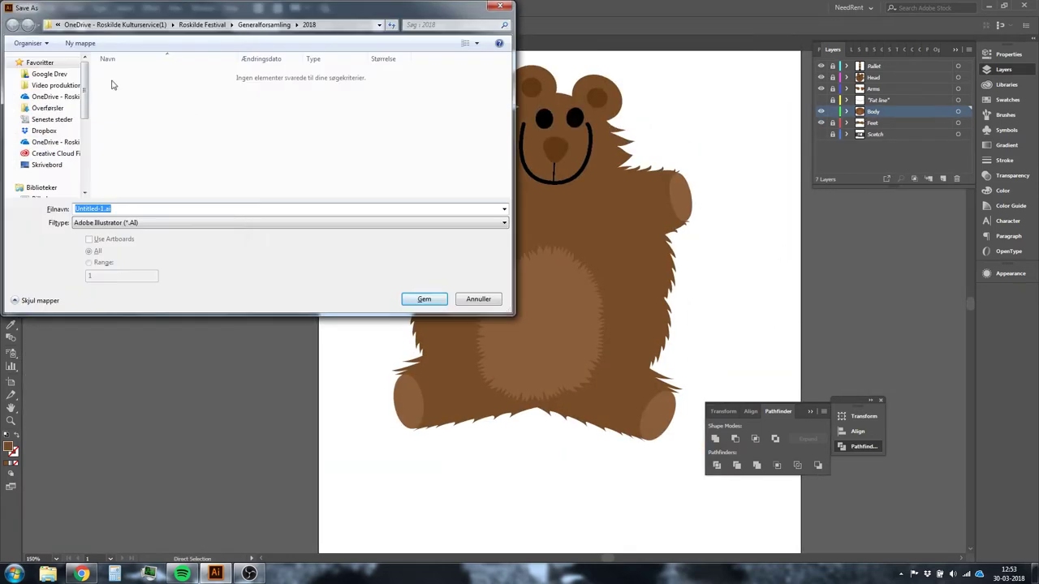
{"action": "double_click", "coordinate": [302, 123]}
{"action": "type", "text": "Im Stuffed"}
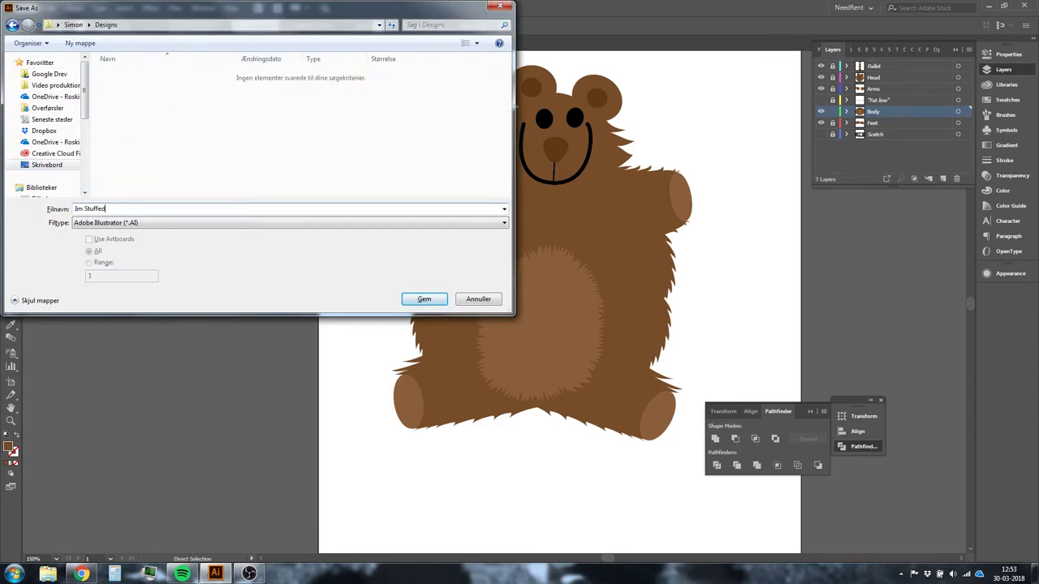
{"action": "key", "text": "Return"}
{"action": "key", "text": "Return"}
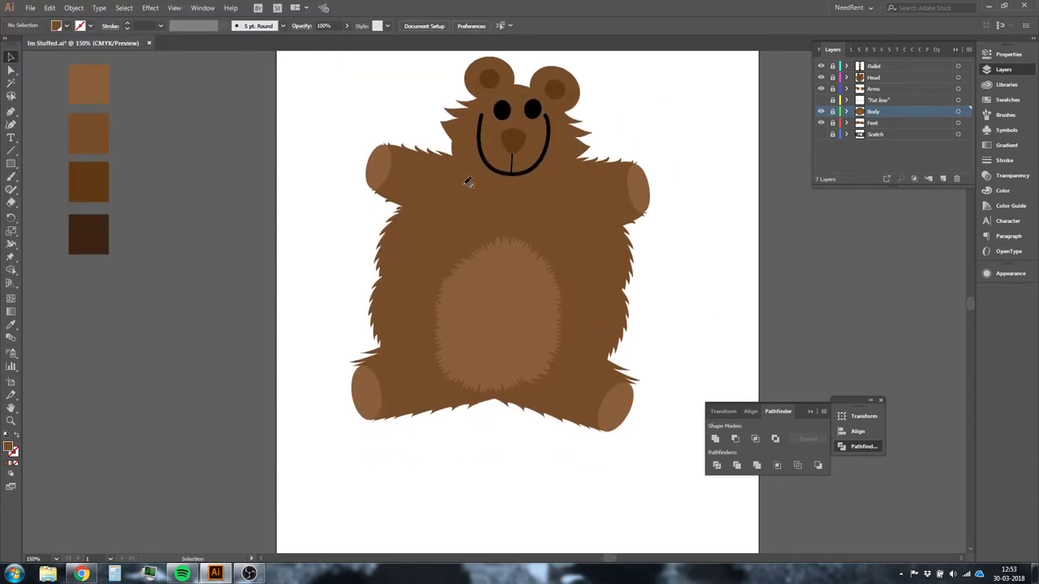
{"action": "scroll", "coordinate": [549, 166], "scroll_direction": "up", "scroll_amount": 3}
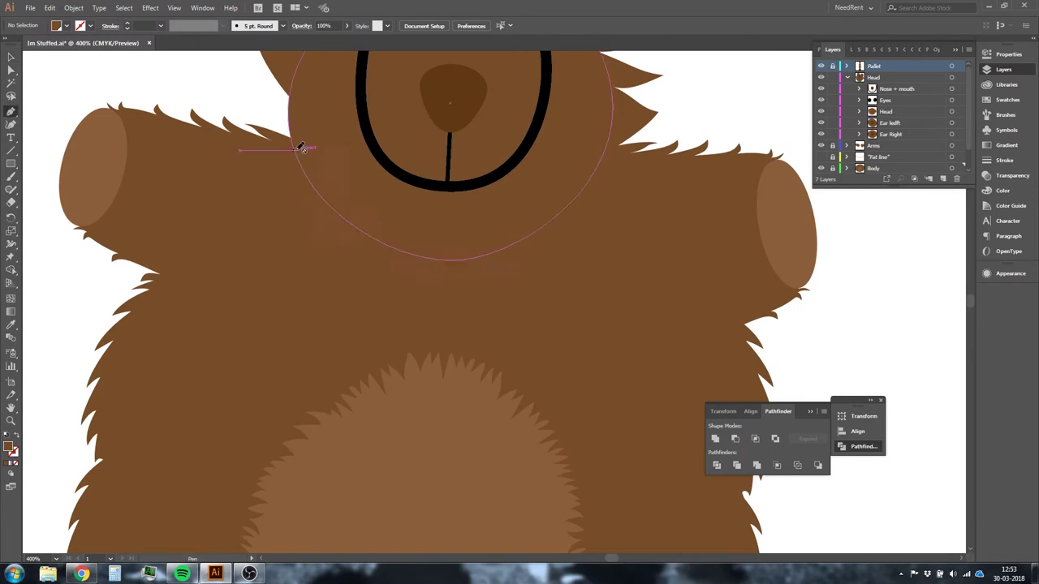
Step: Draw a dark crescent under the chin and send it behind the face
{"action": "left_click_drag", "start_coordinate": [426, 286], "coordinate": [563, 301]}
{"action": "key", "text": "ctrl+y"}
{"action": "key", "text": "ctrl+y"}
{"action": "scroll", "coordinate": [74, 278], "scroll_direction": "down", "scroll_amount": 1}
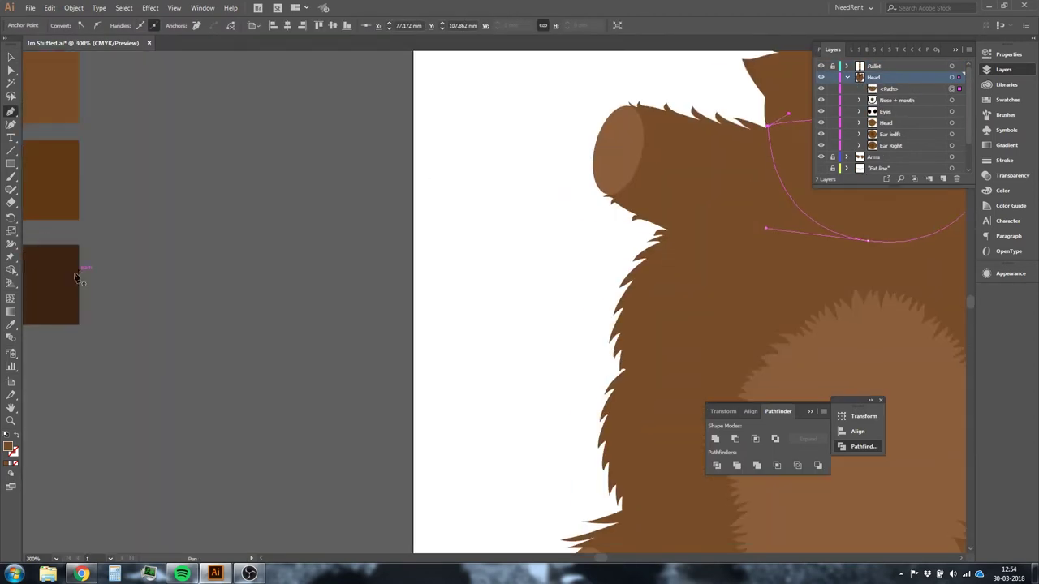
{"action": "right_click", "coordinate": [541, 192]}
{"action": "left_click", "coordinate": [689, 403]}
{"action": "key", "text": "a"}
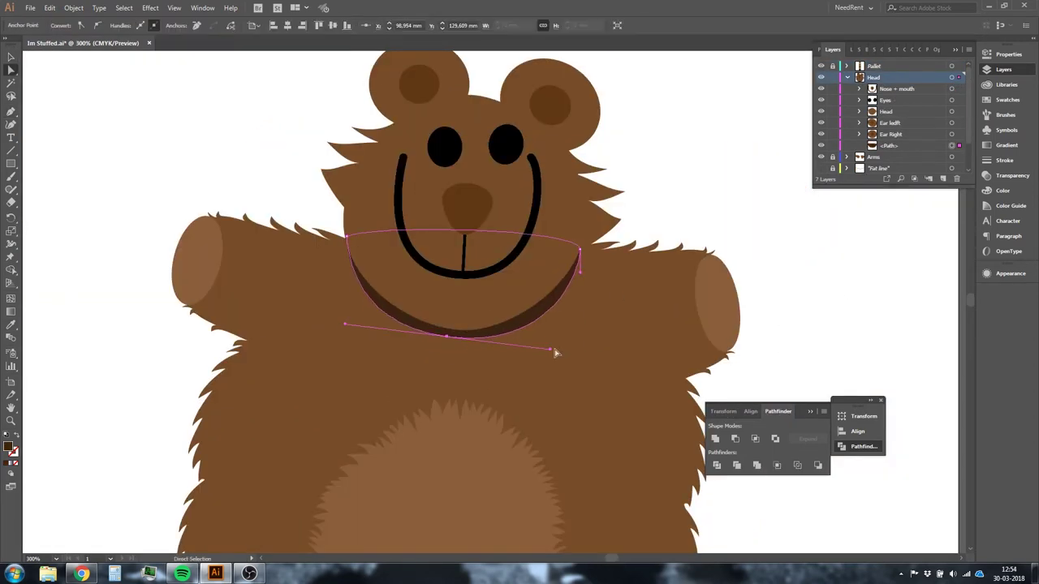
{"action": "left_click", "coordinate": [818, 313]}
Step: Pen a small closed spike path off the artboard
{"action": "scroll", "coordinate": [390, 317], "scroll_direction": "up", "scroll_amount": 3}
{"action": "scroll", "coordinate": [325, 155], "scroll_direction": "up", "scroll_amount": 2}
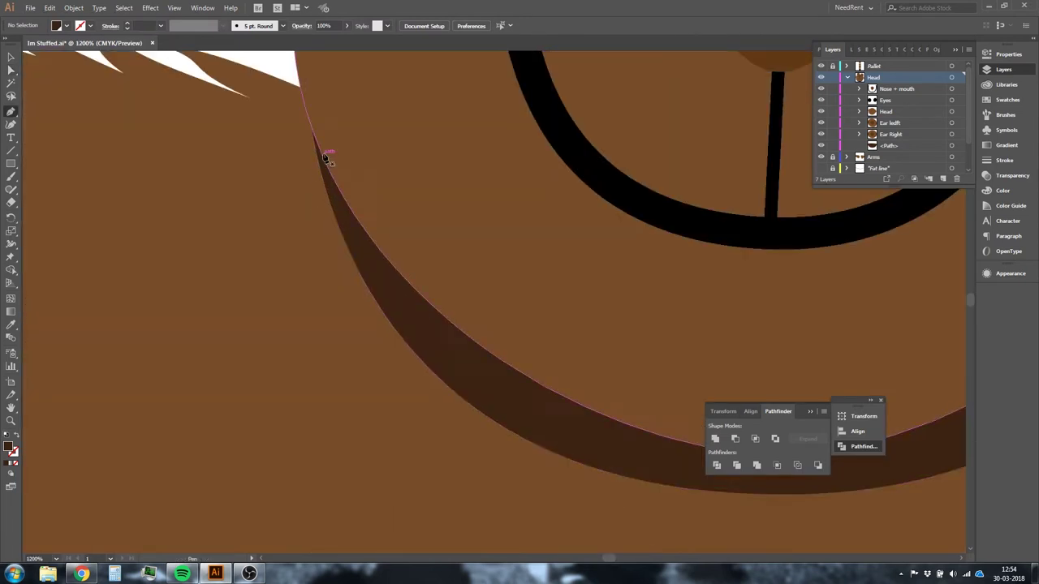
{"action": "scroll", "coordinate": [650, 316], "scroll_direction": "down", "scroll_amount": 5}
{"action": "key", "text": "p"}
{"action": "scroll", "coordinate": [649, 316], "scroll_direction": "up", "scroll_amount": 3}
{"action": "left_click_drag", "start_coordinate": [313, 106], "coordinate": [326, 121]}
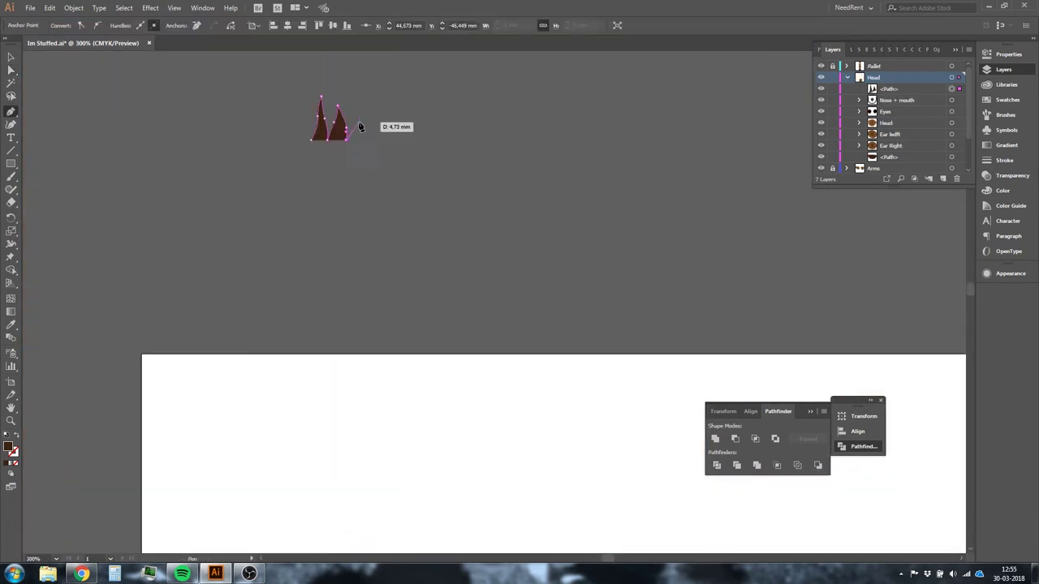
{"action": "left_click", "coordinate": [322, 153]}
{"action": "scroll", "coordinate": [332, 146], "scroll_direction": "up", "scroll_amount": 5}
{"action": "scroll", "coordinate": [290, 167], "scroll_direction": "up", "scroll_amount": 1}
Step: Undo the stray spike path and draw a horizontal line across the rectangle's middle
{"action": "key", "text": "ctrl+z"}
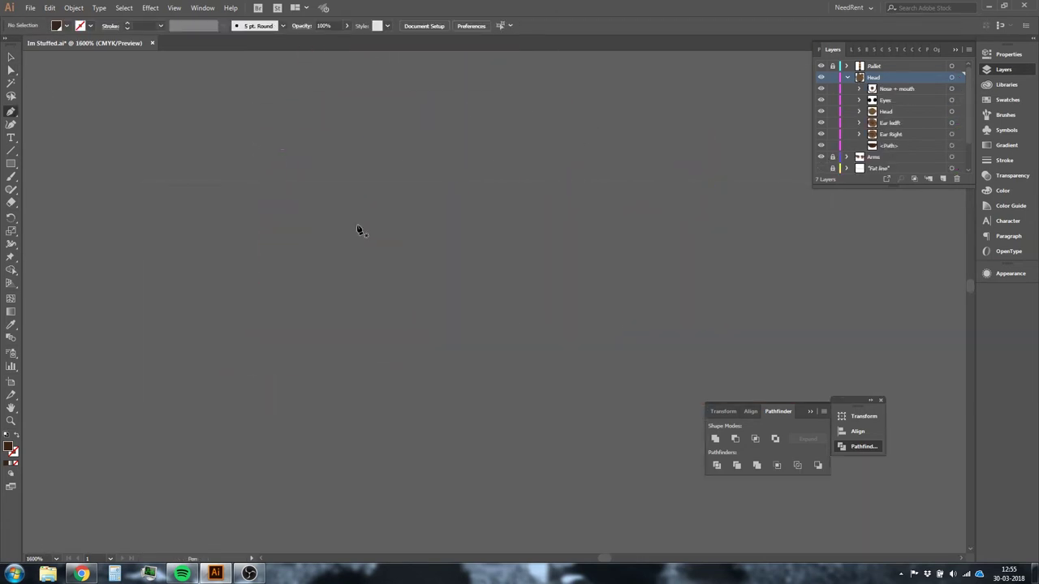
{"action": "scroll", "coordinate": [380, 191], "scroll_direction": "down", "scroll_amount": 4}
{"action": "left_click_drag", "start_coordinate": [420, 84], "coordinate": [540, 97]}
{"action": "scroll", "coordinate": [479, 90], "scroll_direction": "up", "scroll_amount": 4}
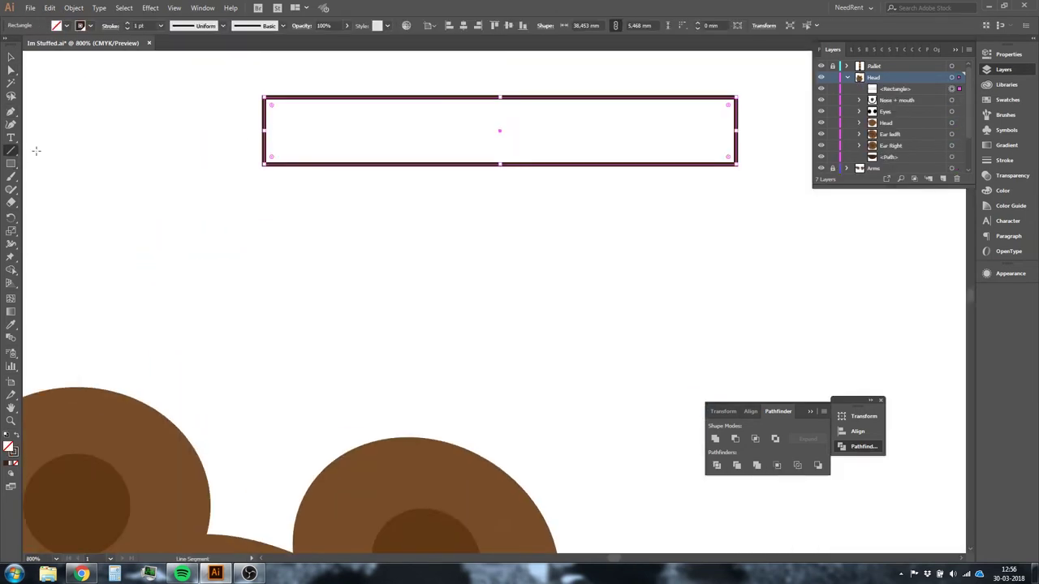
{"action": "key", "text": "backslash"}
{"action": "left_click_drag", "start_coordinate": [264, 146], "coordinate": [737, 147]}
{"action": "scroll", "coordinate": [346, 234], "scroll_direction": "up", "scroll_amount": 2}
{"action": "scroll", "coordinate": [116, 248], "scroll_direction": "up", "scroll_amount": 2}
Step: Pen a row of tall fur spikes rising from the middle line
{"action": "key", "text": "p"}
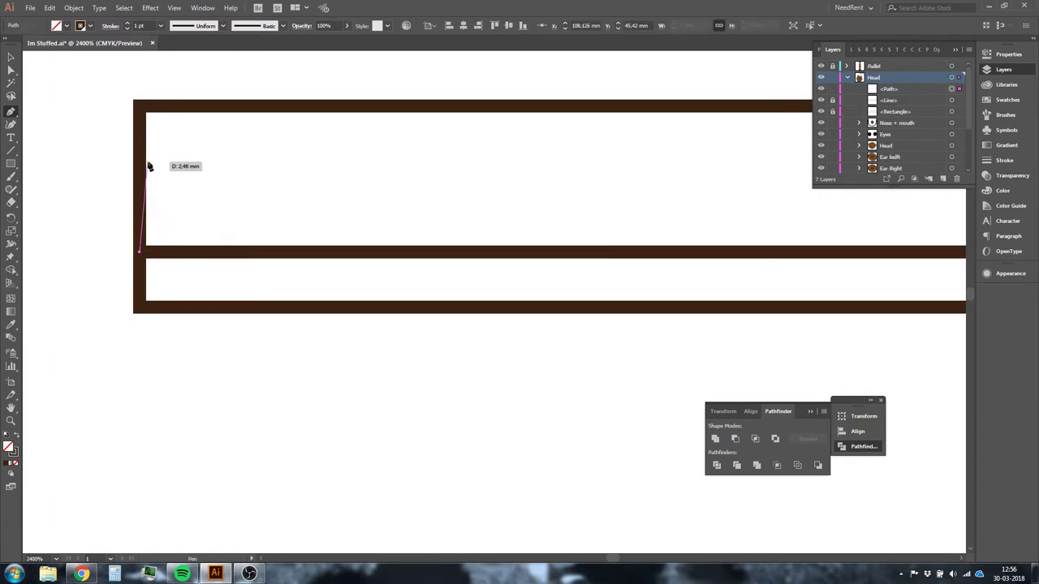
{"action": "left_click", "coordinate": [139, 252]}
{"action": "left_click_drag", "start_coordinate": [177, 105], "coordinate": [203, 232]}
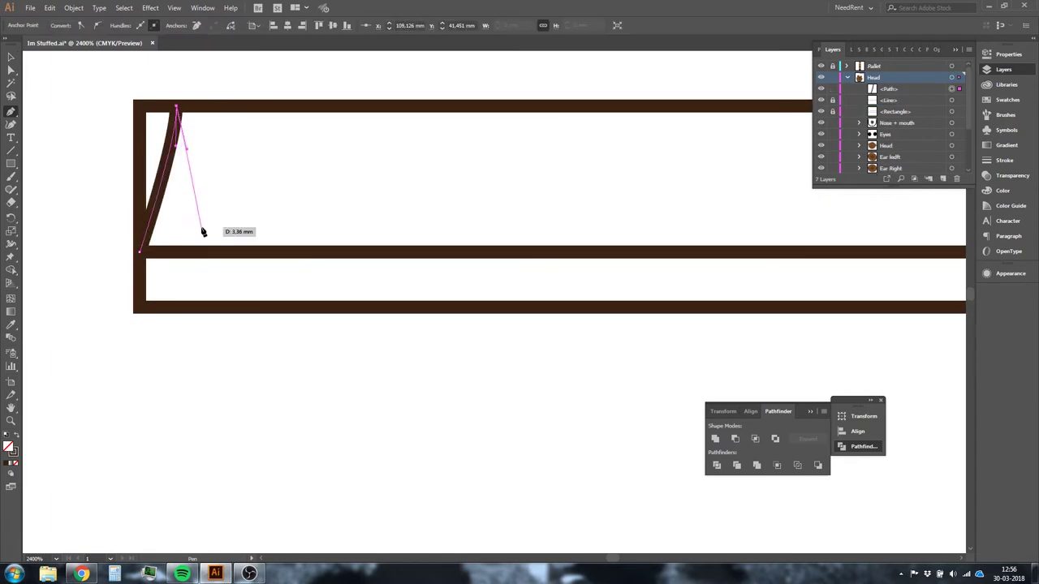
{"action": "left_click", "coordinate": [308, 272]}
{"action": "left_click", "coordinate": [319, 142]}
{"action": "left_click", "coordinate": [346, 261]}
{"action": "left_click", "coordinate": [379, 177]}
{"action": "left_click", "coordinate": [413, 137]}
{"action": "left_click", "coordinate": [439, 261]}
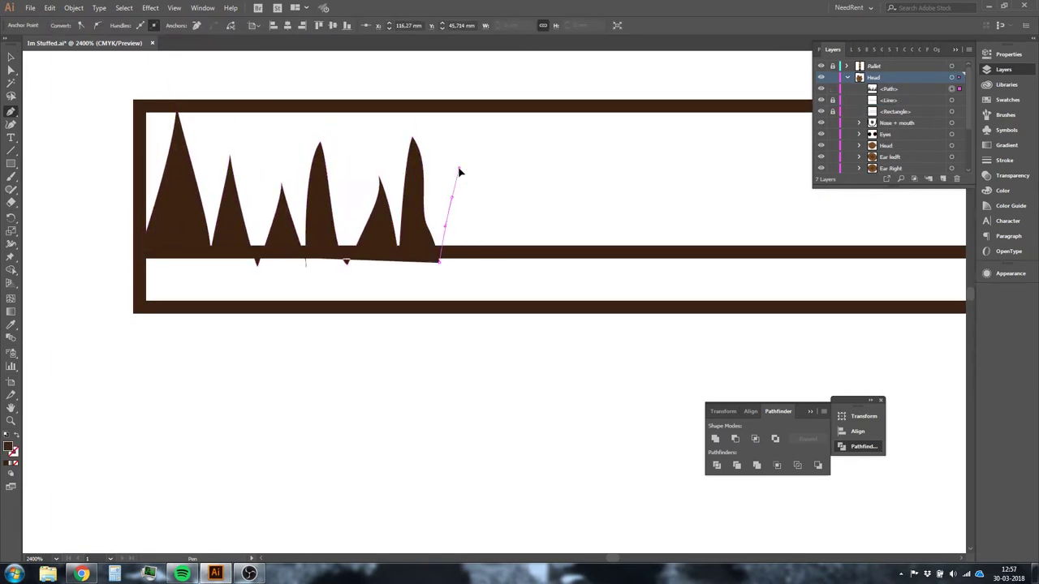
{"action": "left_click", "coordinate": [452, 197]}
{"action": "left_click", "coordinate": [466, 258]}
Step: Close the fur shape along the rectangle's bottom edge back to its start
{"action": "left_click", "coordinate": [473, 161]}
{"action": "left_click", "coordinate": [496, 260]}
{"action": "left_click", "coordinate": [496, 306]}
{"action": "left_click", "coordinate": [140, 306]}
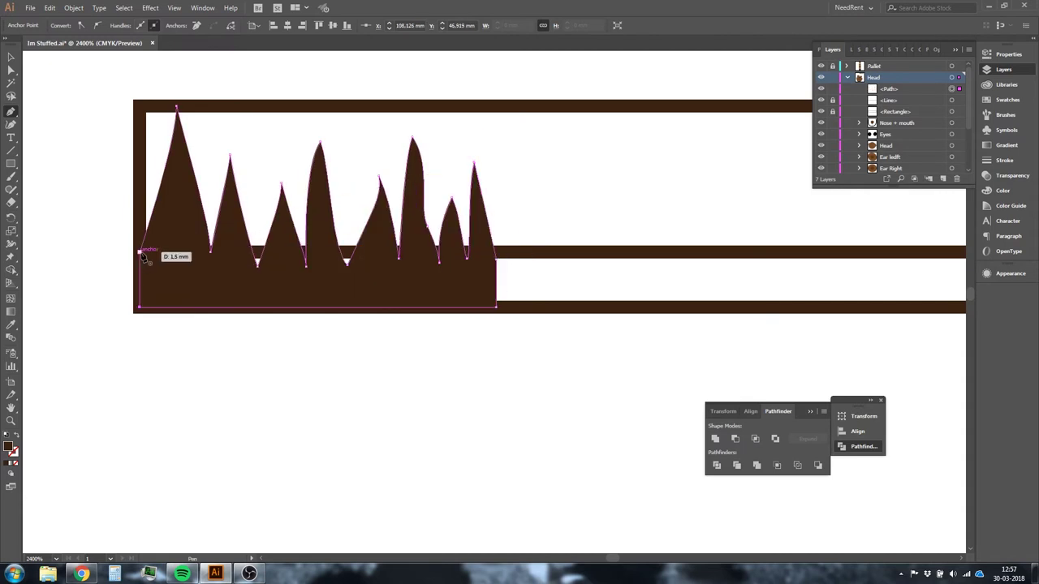
{"action": "left_click", "coordinate": [141, 255]}
{"action": "scroll", "coordinate": [224, 348], "scroll_direction": "down", "scroll_amount": 3}
{"action": "scroll", "coordinate": [294, 244], "scroll_direction": "up", "scroll_amount": 4}
{"action": "scroll", "coordinate": [494, 235], "scroll_direction": "down", "scroll_amount": 3}
Step: Round off the spike bases and reshape spike tips with Direct Selection
{"action": "key", "text": "v"}
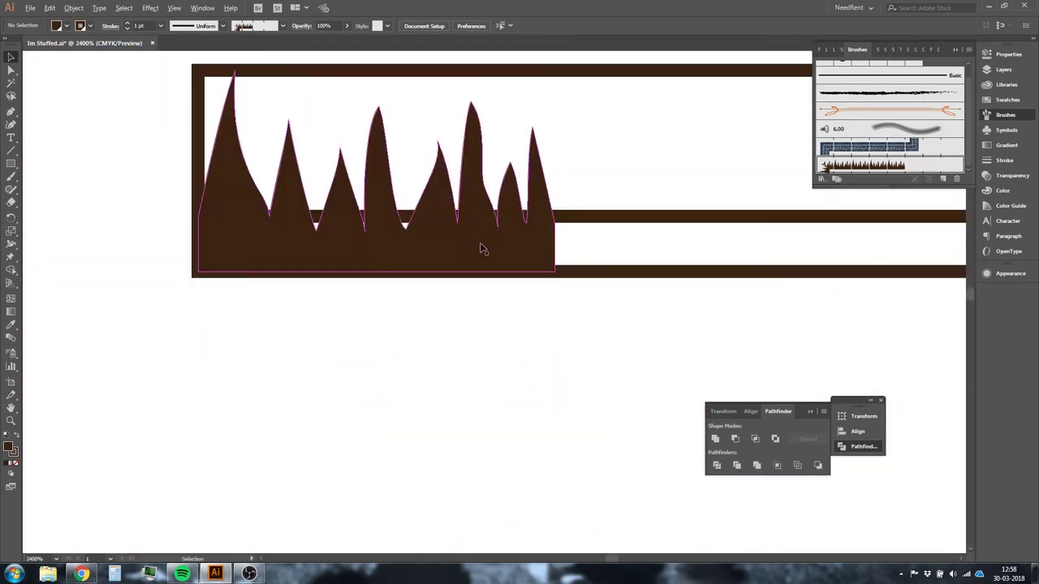
{"action": "left_click", "coordinate": [483, 249]}
{"action": "scroll", "coordinate": [349, 268], "scroll_direction": "up", "scroll_amount": 1}
{"action": "key", "text": "a"}
{"action": "left_click_drag", "start_coordinate": [374, 230], "coordinate": [373, 231]}
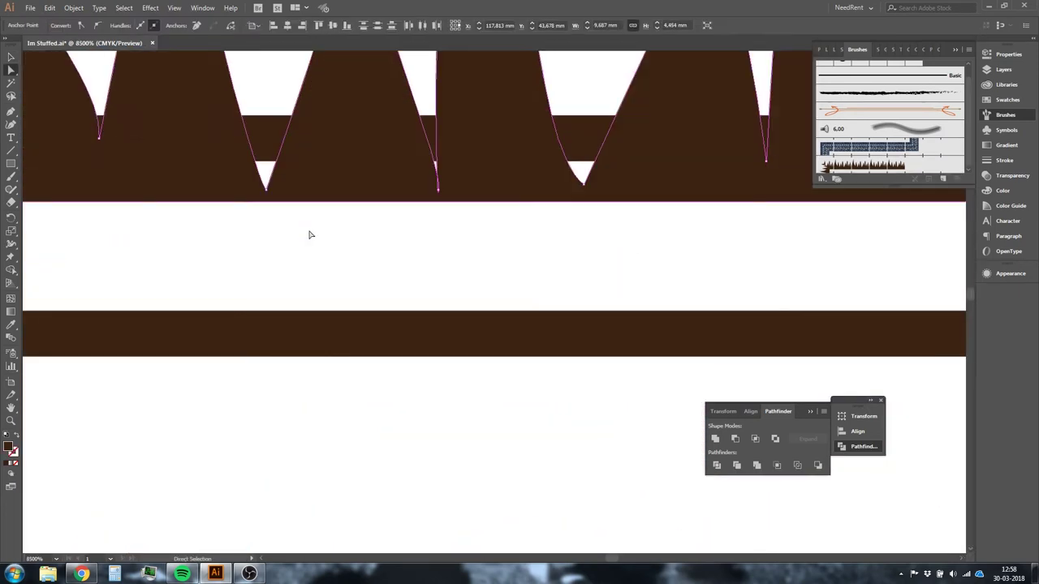
{"action": "scroll", "coordinate": [308, 232], "scroll_direction": "up", "scroll_amount": 5}
{"action": "mouse_move", "coordinate": [337, 259]}
{"action": "left_mouse_down"}
{"action": "mouse_move", "coordinate": [367, 245]}
{"action": "mouse_move", "coordinate": [355, 270]}
{"action": "left_mouse_up"}
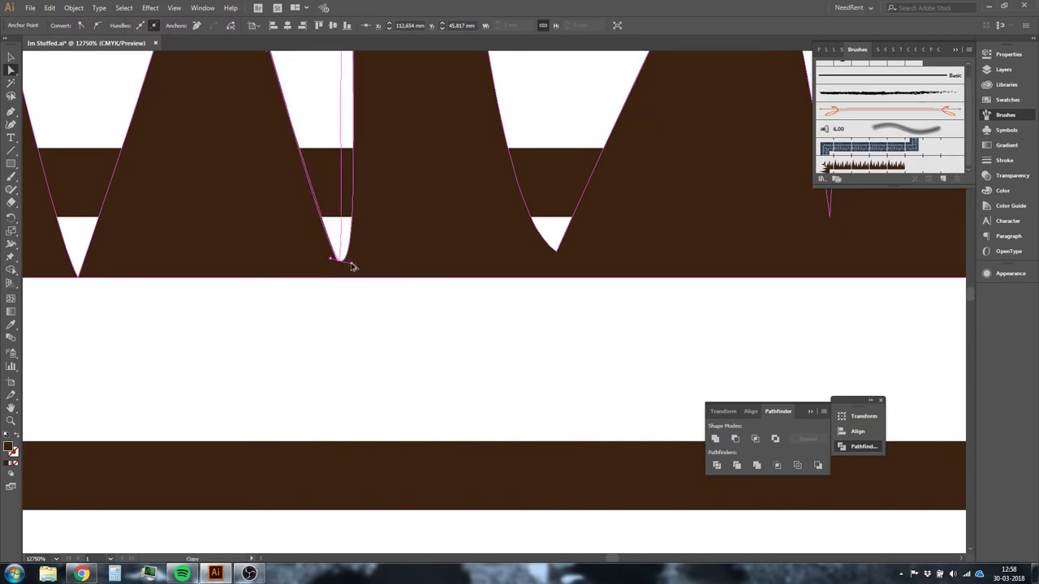
{"action": "left_click_drag", "start_coordinate": [426, 271], "coordinate": [425, 235]}
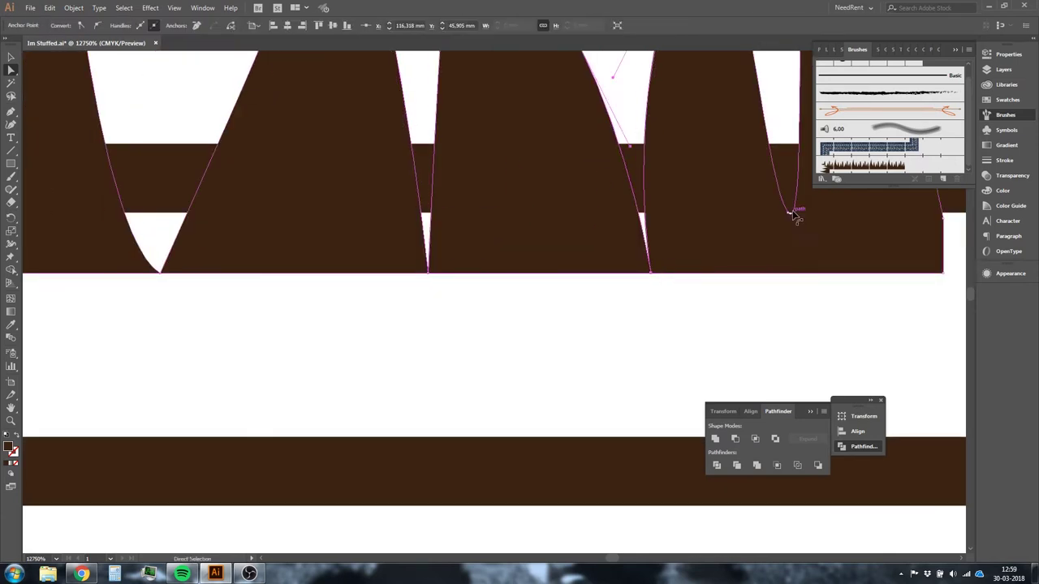
{"action": "left_click_drag", "start_coordinate": [819, 284], "coordinate": [582, 297]}
{"action": "left_click", "coordinate": [530, 352]}
{"action": "key", "text": "ctrl+minus"}
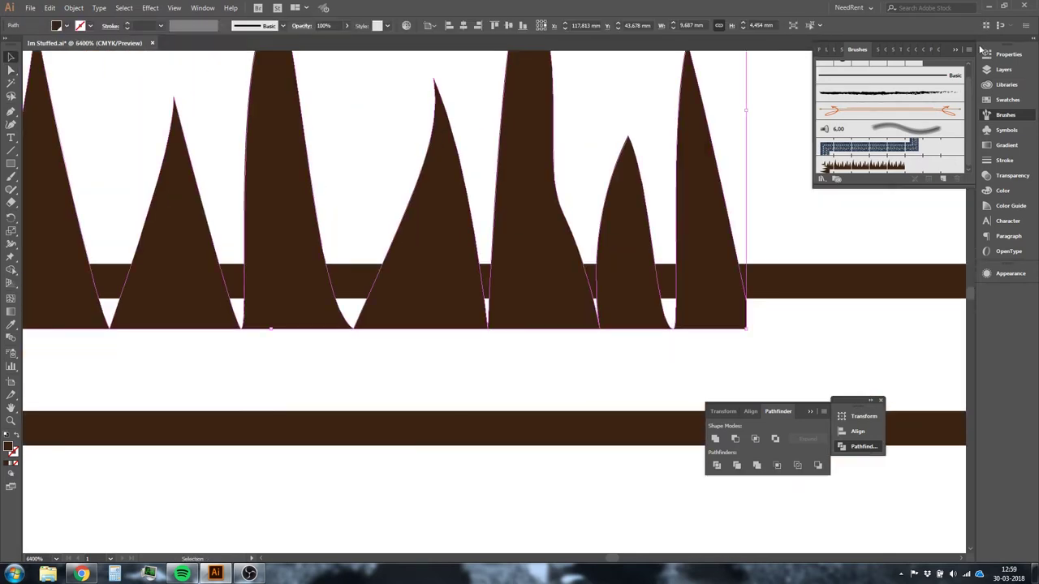
Step: Set the Fur Shadow brush's first corner tile to None and update existing strokes
{"action": "left_click", "coordinate": [605, 430]}
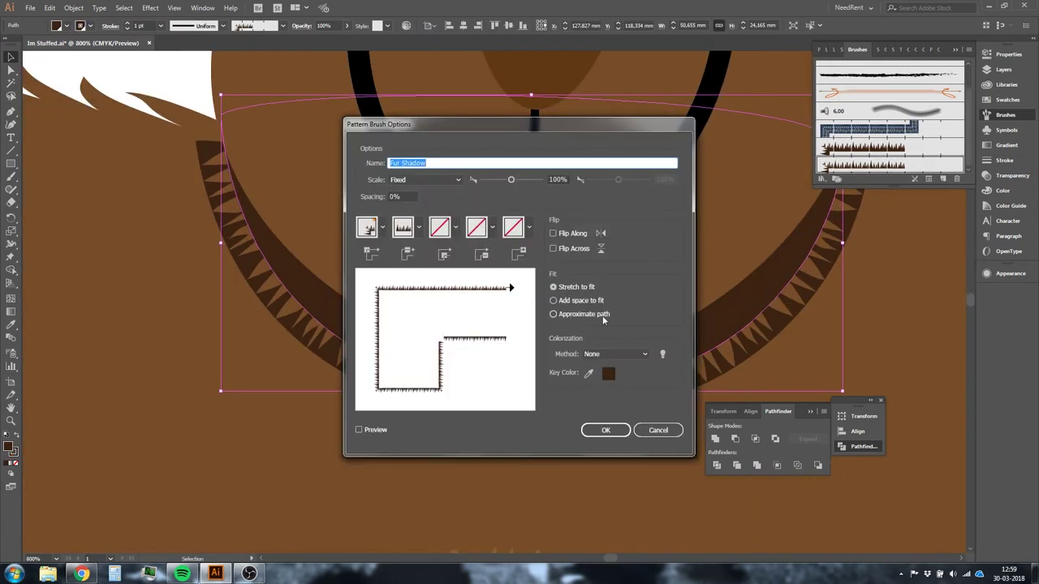
{"action": "left_click", "coordinate": [604, 425]}
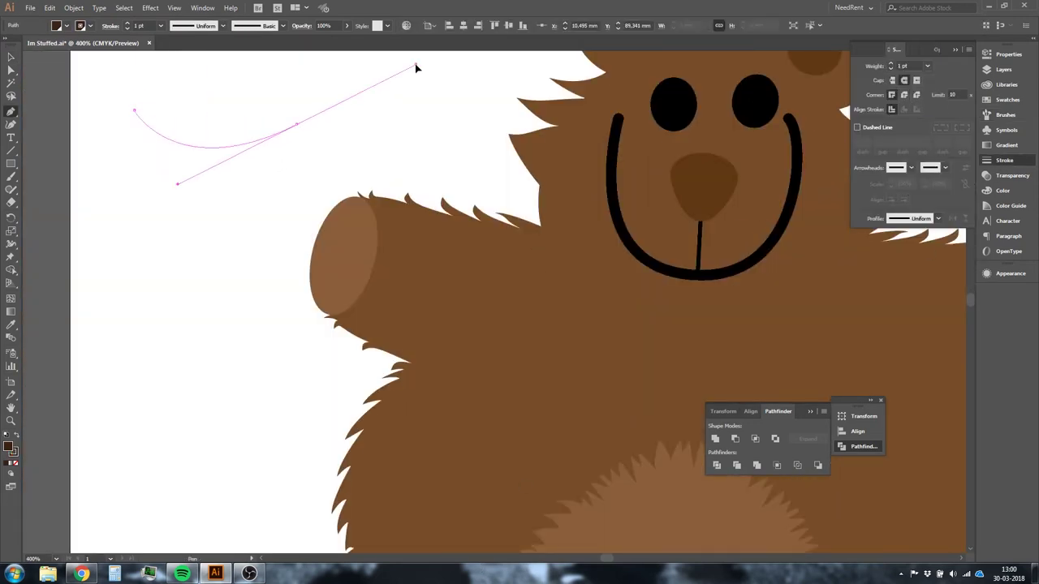
{"action": "double_click", "coordinate": [922, 166]}
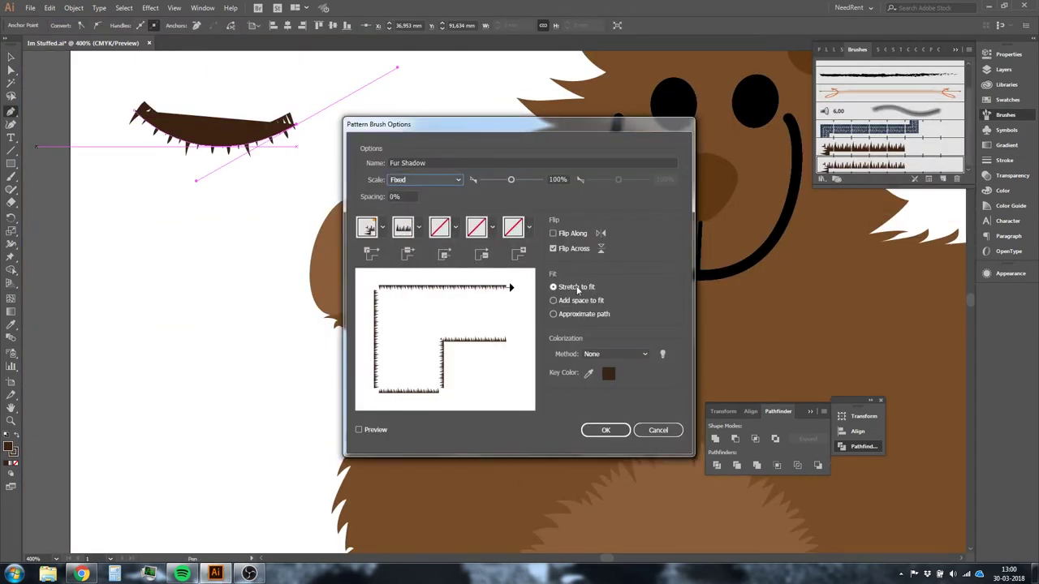
{"action": "left_click", "coordinate": [383, 227]}
{"action": "left_click", "coordinate": [309, 274]}
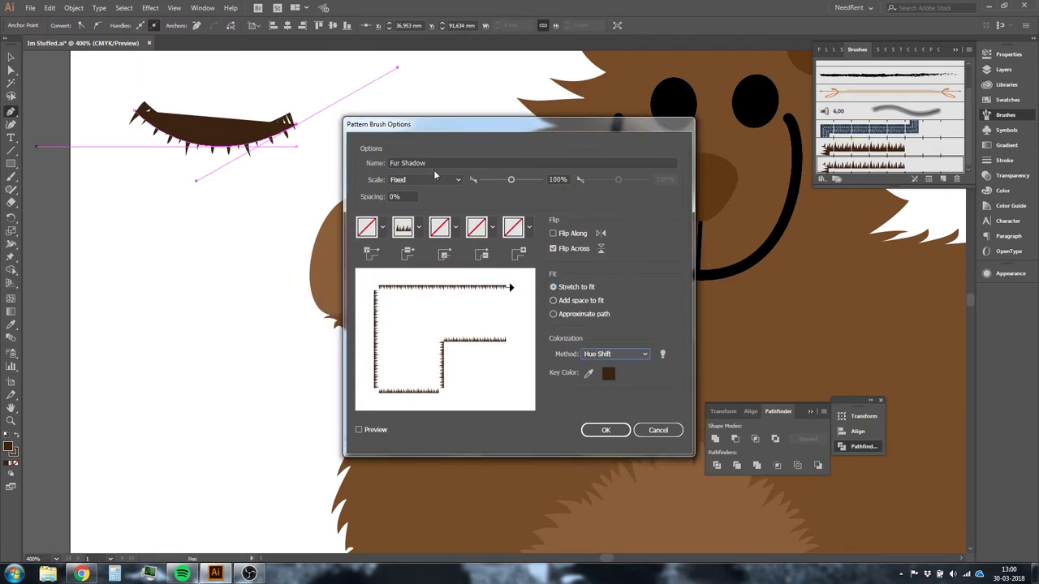
{"action": "left_click", "coordinate": [606, 430]}
{"action": "left_click", "coordinate": [11, 59]}
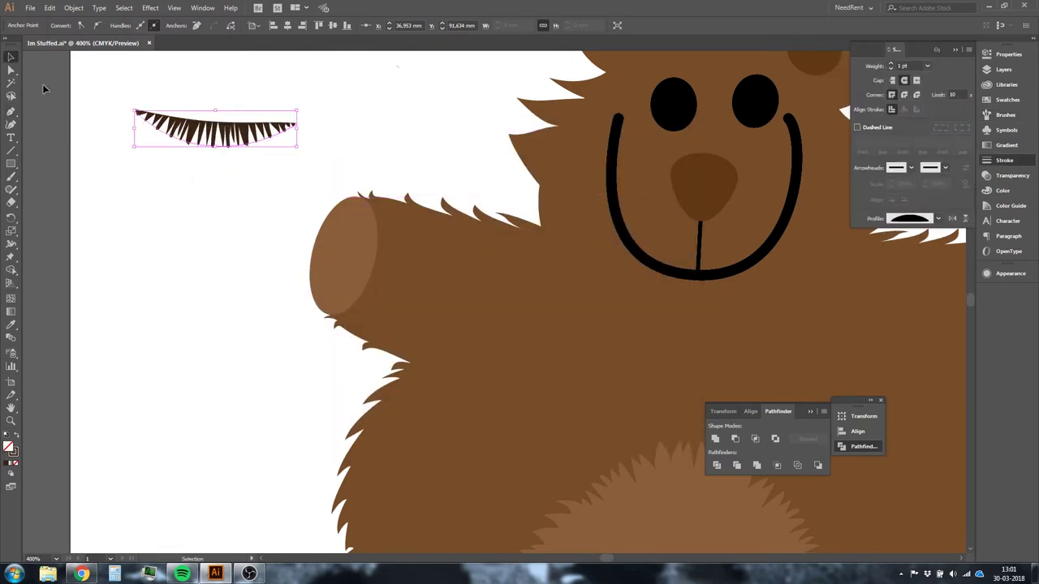
Step: Pen a closed curve along the underside of the bear's head
{"action": "key", "text": "ctrl+equal"}
{"action": "key", "text": "ctrl+equal"}
{"action": "key", "text": "ctrl+equal"}
{"action": "left_click", "coordinate": [567, 163]}
{"action": "key", "text": "ctrl+minus"}
{"action": "key", "text": "ctrl+minus"}
{"action": "key", "text": "ctrl+minus"}
{"action": "key", "text": "p"}
{"action": "left_click", "coordinate": [410, 210]}
{"action": "left_click_drag", "start_coordinate": [513, 316], "coordinate": [603, 318]}
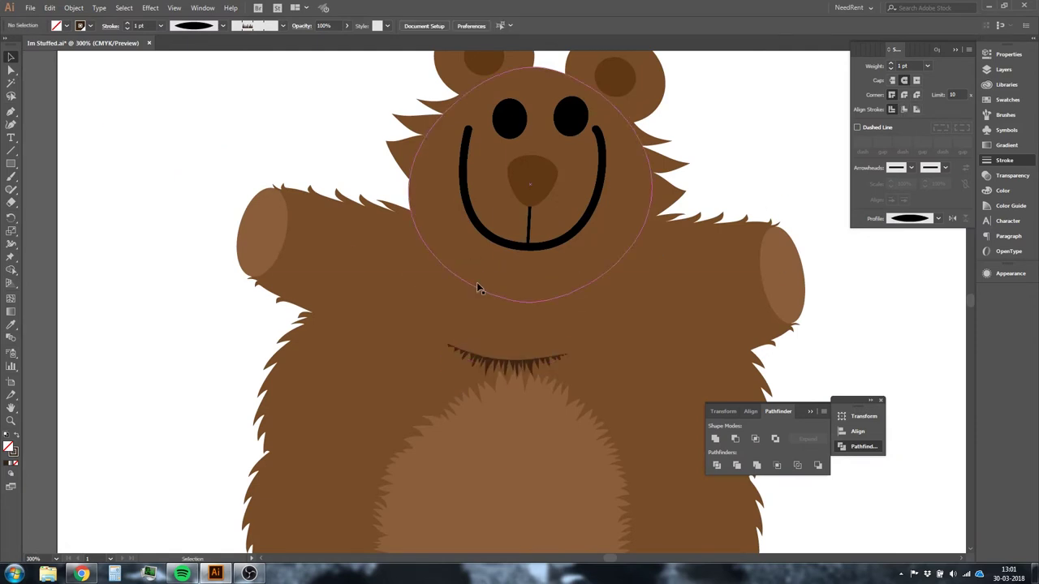
{"action": "left_click", "coordinate": [409, 209]}
Step: Swap the curve's fill to stroke and reshape its right end and bottom point
{"action": "key", "text": "v"}
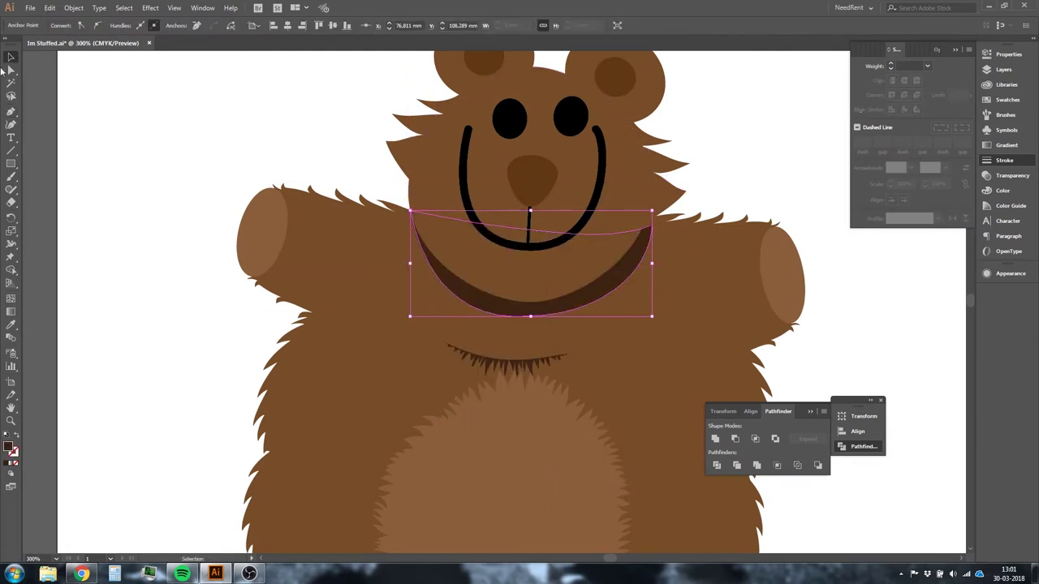
{"action": "key", "text": "a"}
{"action": "left_click", "coordinate": [439, 319]}
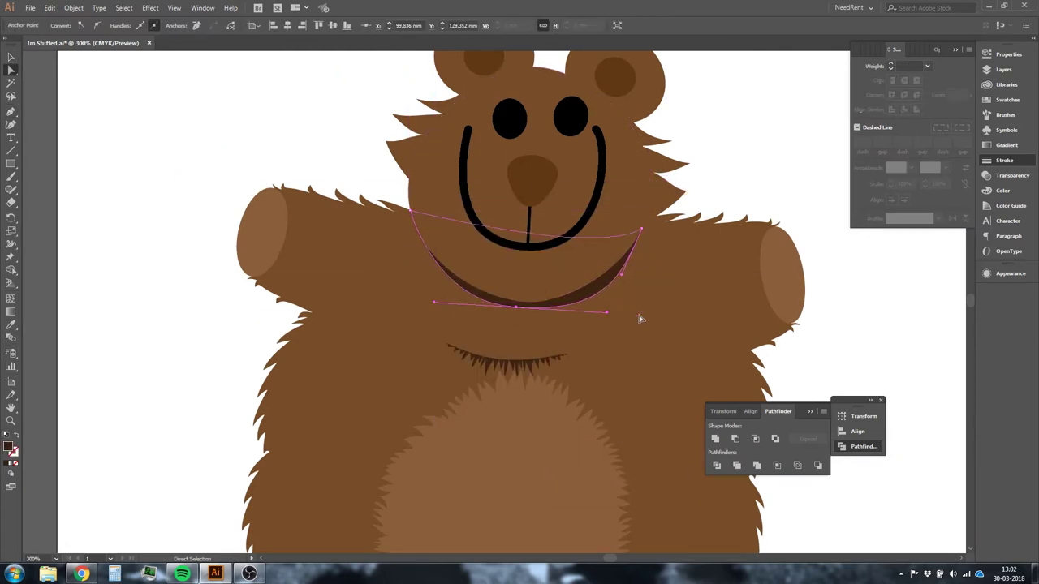
{"action": "key", "text": "shift+x"}
{"action": "left_click_drag", "start_coordinate": [620, 273], "coordinate": [529, 408]}
{"action": "key", "text": "ctrl+equal"}
{"action": "key", "text": "ctrl+equal"}
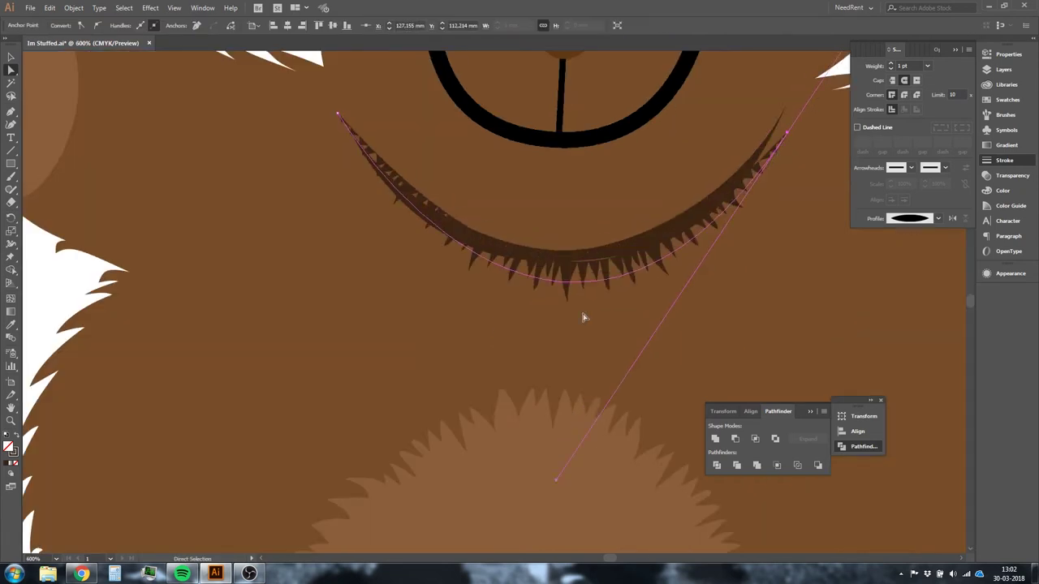
{"action": "left_click_drag", "start_coordinate": [786, 131], "coordinate": [784, 108]}
{"action": "mouse_move", "coordinate": [565, 280]}
{"action": "left_mouse_down"}
{"action": "mouse_move", "coordinate": [563, 267]}
{"action": "mouse_move", "coordinate": [562, 284]}
{"action": "left_mouse_up"}
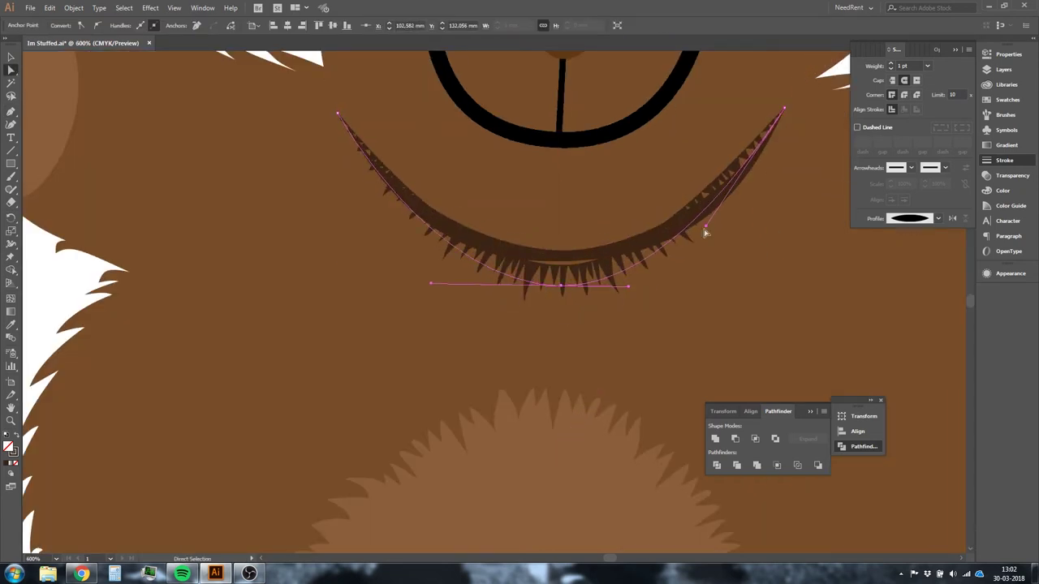
Step: Continue the curve from its left end and apply the fur pattern brush
{"action": "key", "text": "p"}
{"action": "left_click", "coordinate": [338, 114]}
{"action": "left_click", "coordinate": [1005, 114]}
{"action": "double_click", "coordinate": [868, 176]}
{"action": "left_click", "coordinate": [607, 429]}
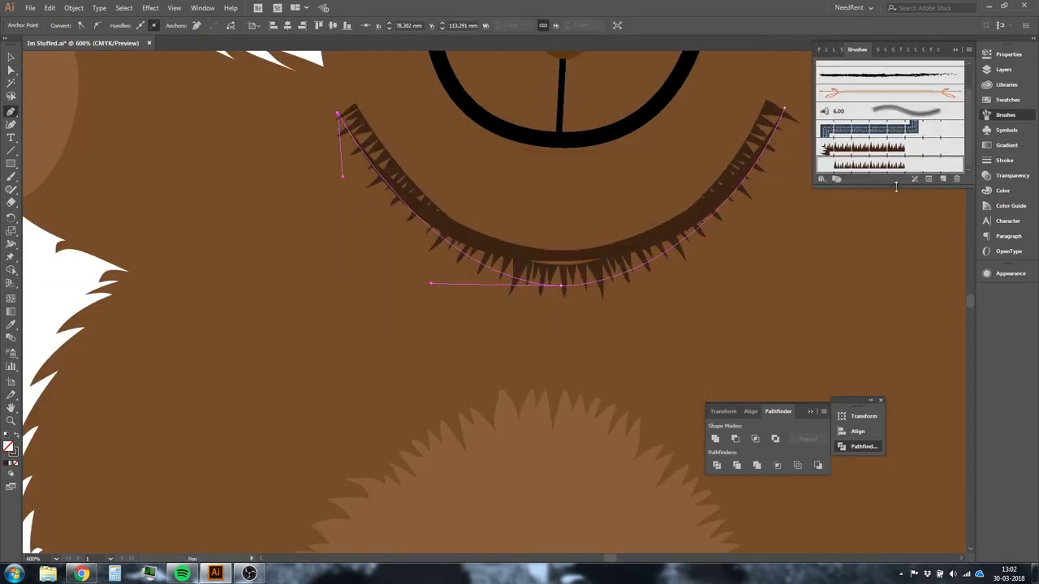
{"action": "double_click", "coordinate": [868, 194]}
{"action": "left_click", "coordinate": [608, 430]}
Step: Give the chin shadow a tapered width profile and reshape both ends
{"action": "key", "text": "a"}
{"action": "left_click", "coordinate": [1004, 160]}
{"action": "left_click", "coordinate": [938, 219]}
{"action": "left_click", "coordinate": [917, 251]}
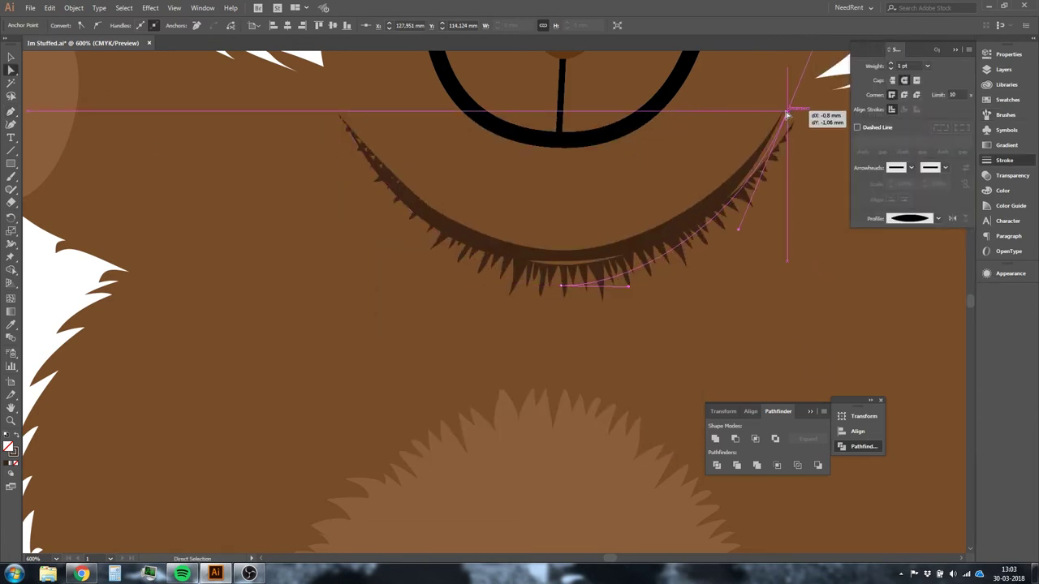
{"action": "left_click_drag", "start_coordinate": [788, 106], "coordinate": [743, 251]}
{"action": "left_click_drag", "start_coordinate": [300, 215], "coordinate": [311, 308]}
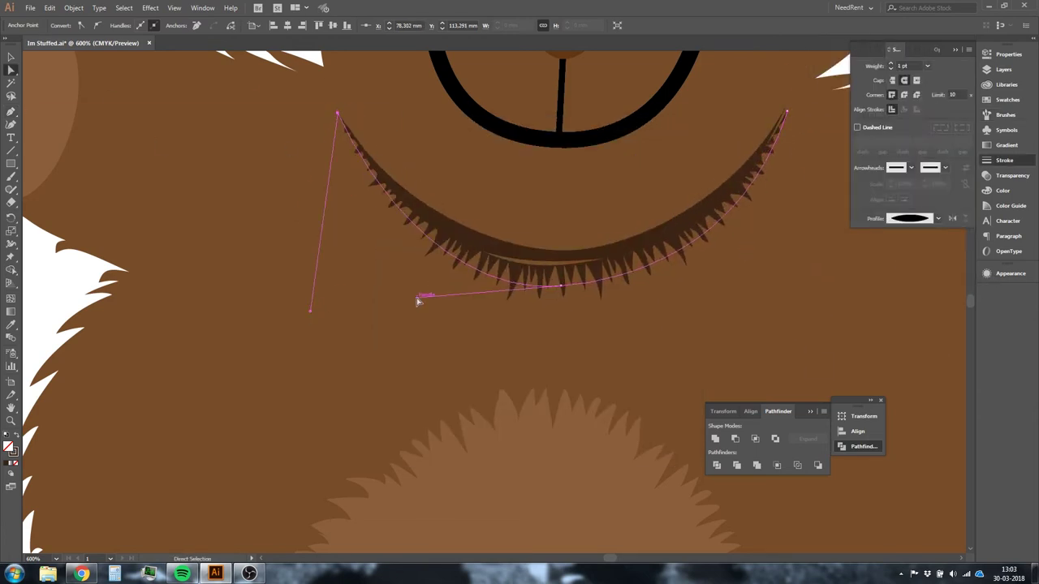
{"action": "scroll", "coordinate": [754, 160], "scroll_direction": "up", "scroll_amount": 2}
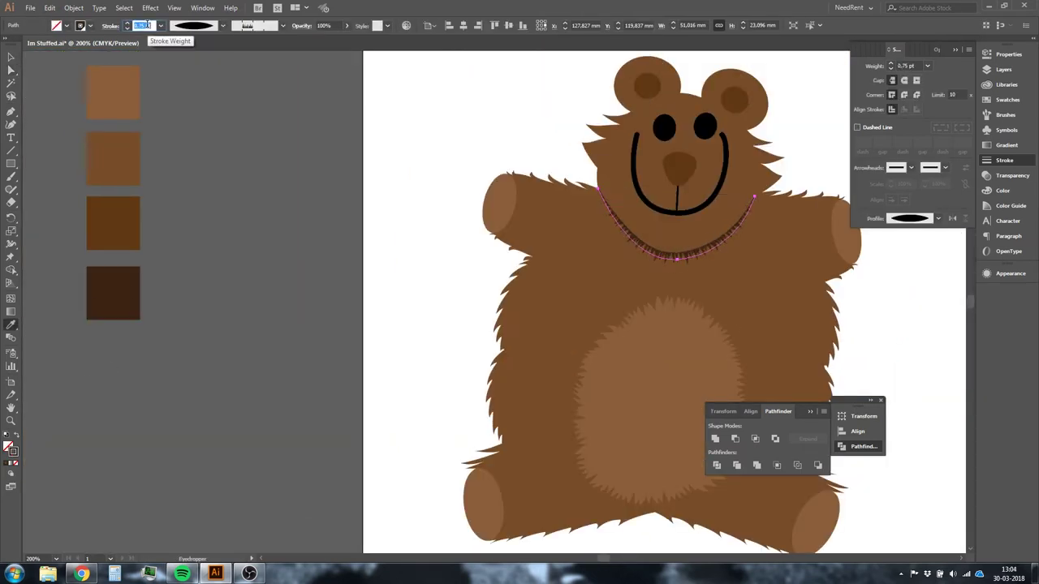
{"action": "key", "text": "a"}
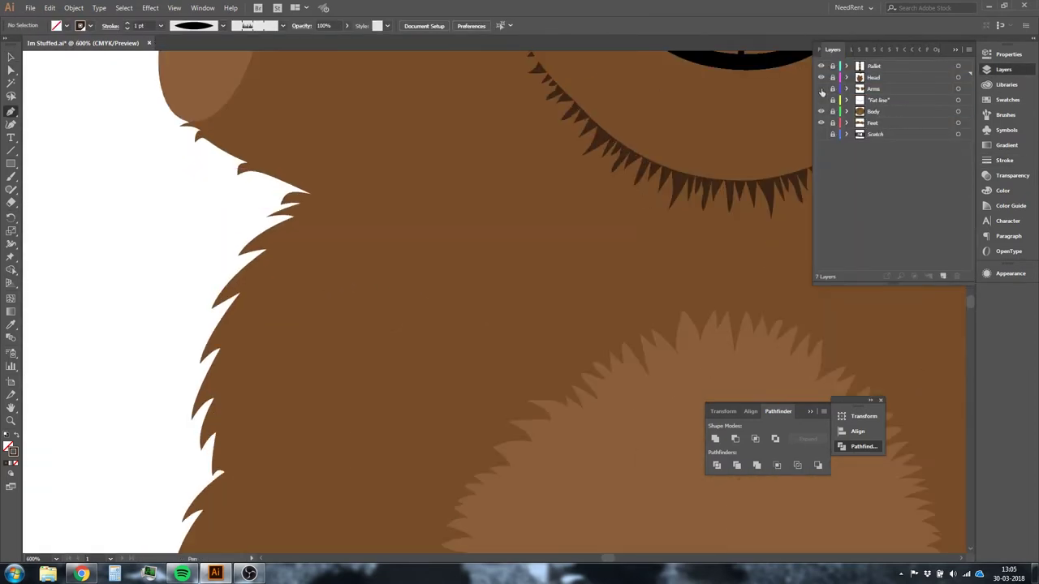
Step: Finish the fur shadow stroke under the left arm and check it up close
{"action": "key", "text": "ctrl+y"}
{"action": "key", "text": "ctrl+y"}
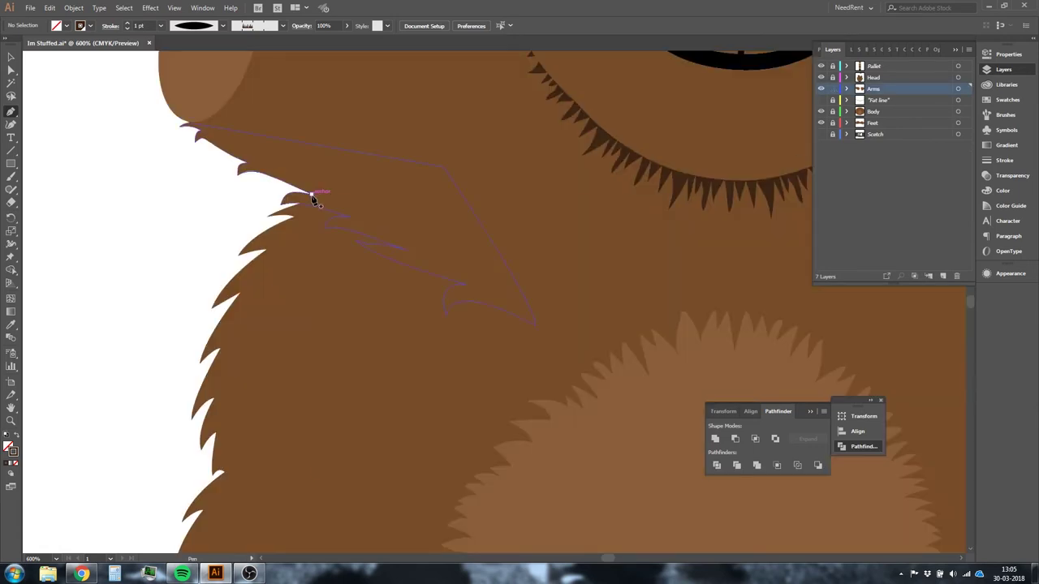
{"action": "key", "text": "Escape"}
{"action": "key", "text": "ctrl+minus"}
{"action": "key", "text": "F5"}
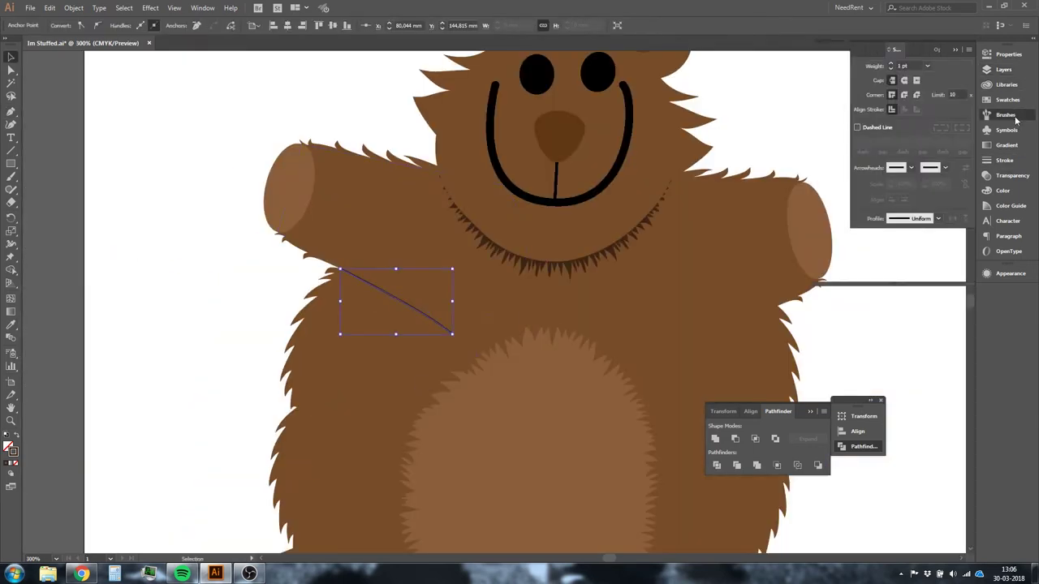
{"action": "key", "text": "ctrl+plus"}
{"action": "key", "text": "ctrl+minus"}
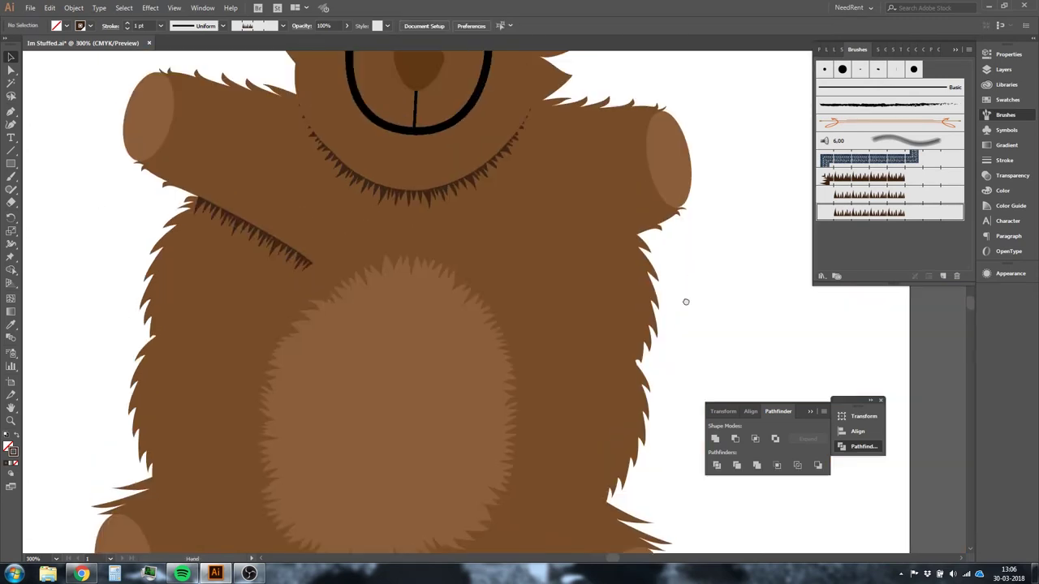
{"action": "scroll", "coordinate": [195, 113], "scroll_direction": "right", "scroll_amount": 3}
Step: Copy the arm fur stroke to the right chest and reflect it to mirror the left
{"action": "key", "text": "ctrl+minus"}
{"action": "left_click_drag", "start_coordinate": [371, 244], "coordinate": [592, 267]}
{"action": "right_click", "coordinate": [568, 274]}
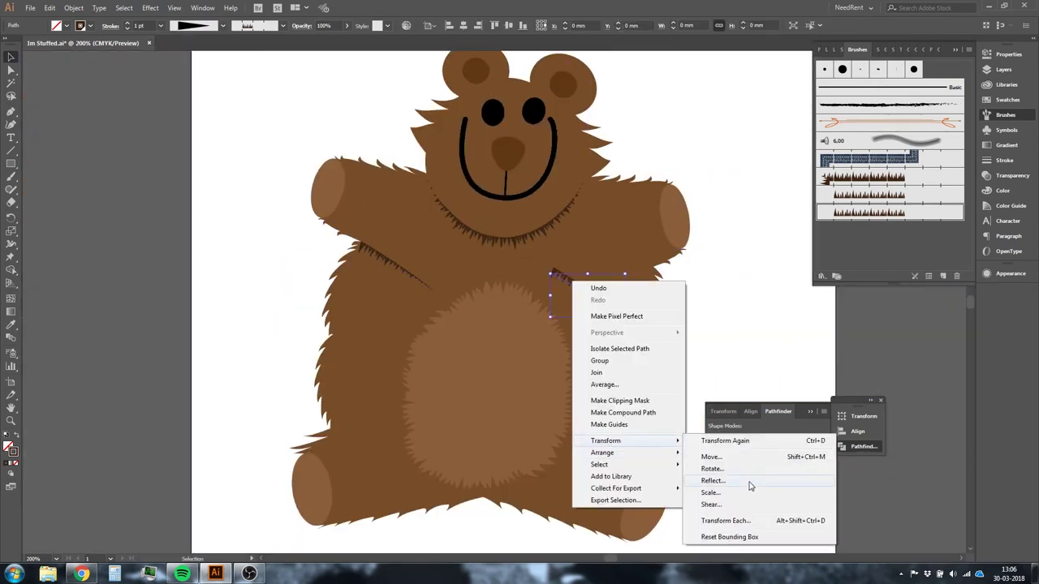
{"action": "key", "text": "ctrl+plus"}
{"action": "key", "text": "ctrl+plus"}
{"action": "key", "text": "ctrl+minus"}
{"action": "key", "text": "ctrl+minus"}
{"action": "left_click", "coordinate": [712, 218]}
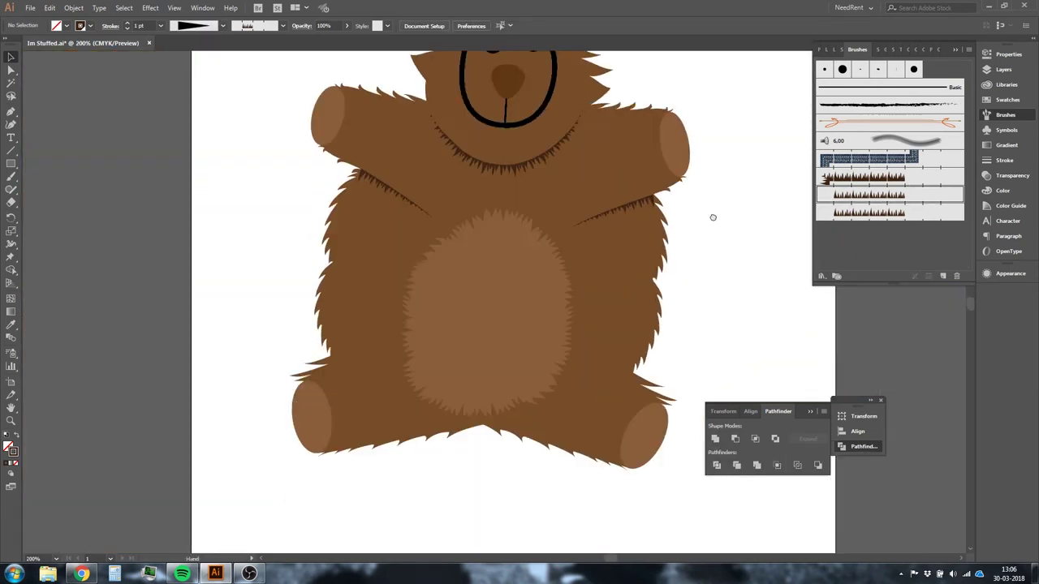
{"action": "mouse_move", "coordinate": [712, 218]}
{"action": "left_mouse_down"}
{"action": "mouse_move", "coordinate": [725, 295]}
{"action": "mouse_move", "coordinate": [719, 237]}
{"action": "left_mouse_up"}
{"action": "left_click", "coordinate": [825, 49]}
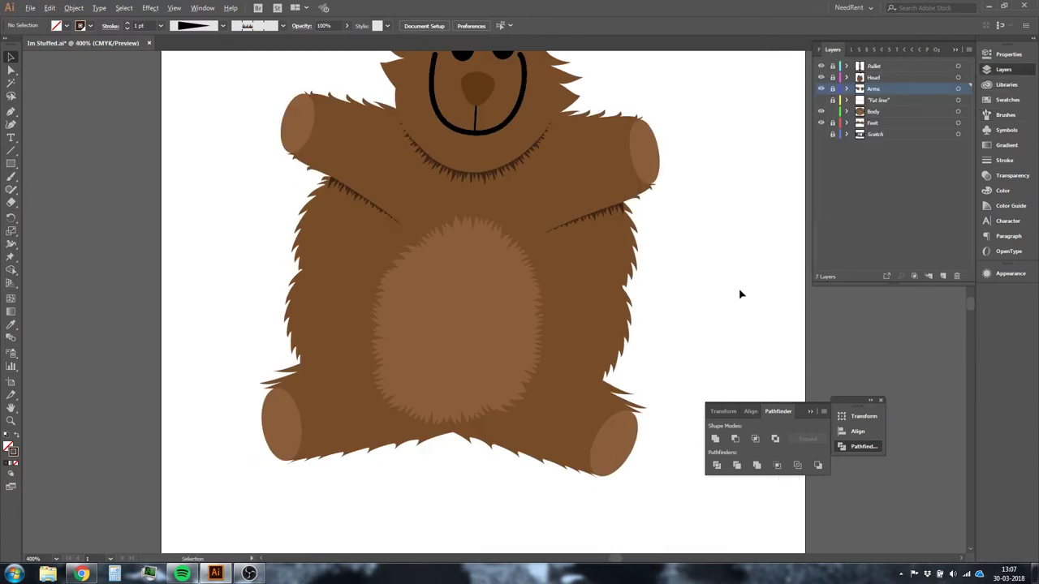
{"action": "key", "text": "ctrl+plus"}
Step: Apply a fur brush from the Brushes panel to the curved belly path
{"action": "left_click", "coordinate": [487, 234]}
{"action": "left_click", "coordinate": [1004, 114]}
{"action": "left_click", "coordinate": [868, 158]}
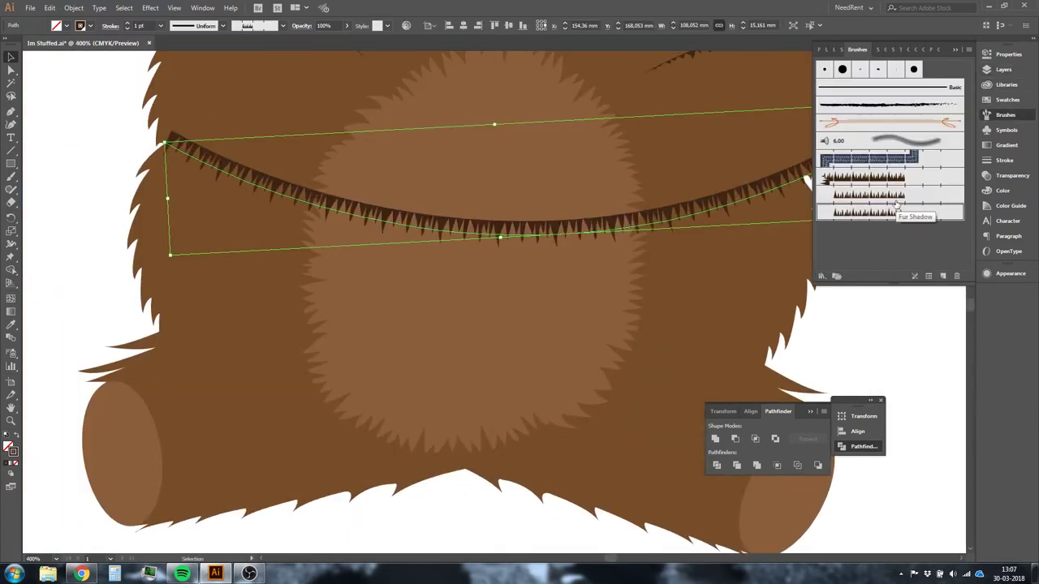
{"action": "scroll", "coordinate": [842, 306], "scroll_direction": "down", "scroll_amount": 1}
{"action": "scroll", "coordinate": [841, 306], "scroll_direction": "right", "scroll_amount": 1}
{"action": "left_click", "coordinate": [868, 195]}
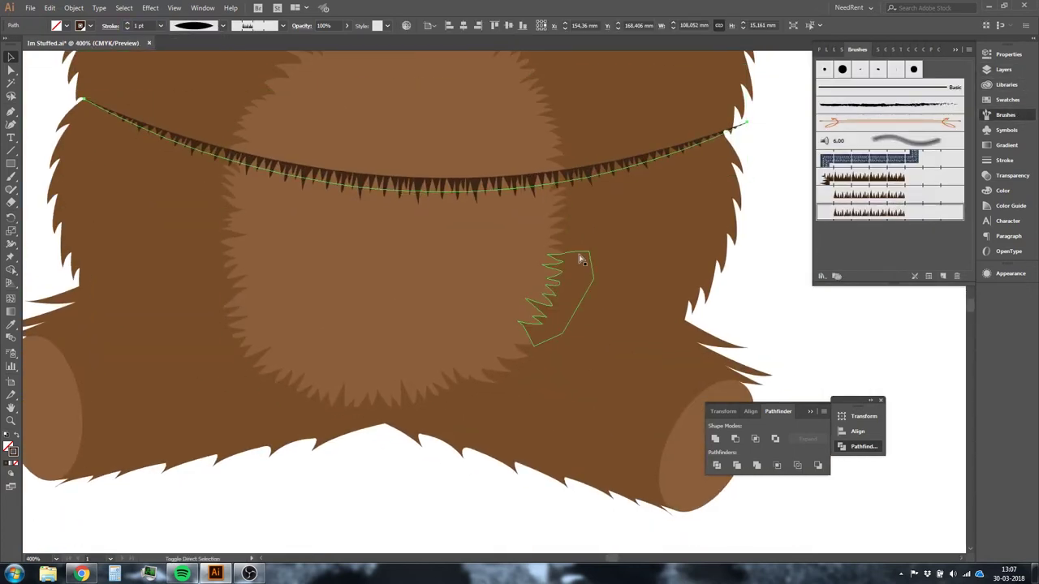
Step: Reshape the belly fur stroke's anchors and handles into a shorter side crease
{"action": "key", "text": "a"}
{"action": "scroll", "coordinate": [360, 127], "scroll_direction": "left", "scroll_amount": 3}
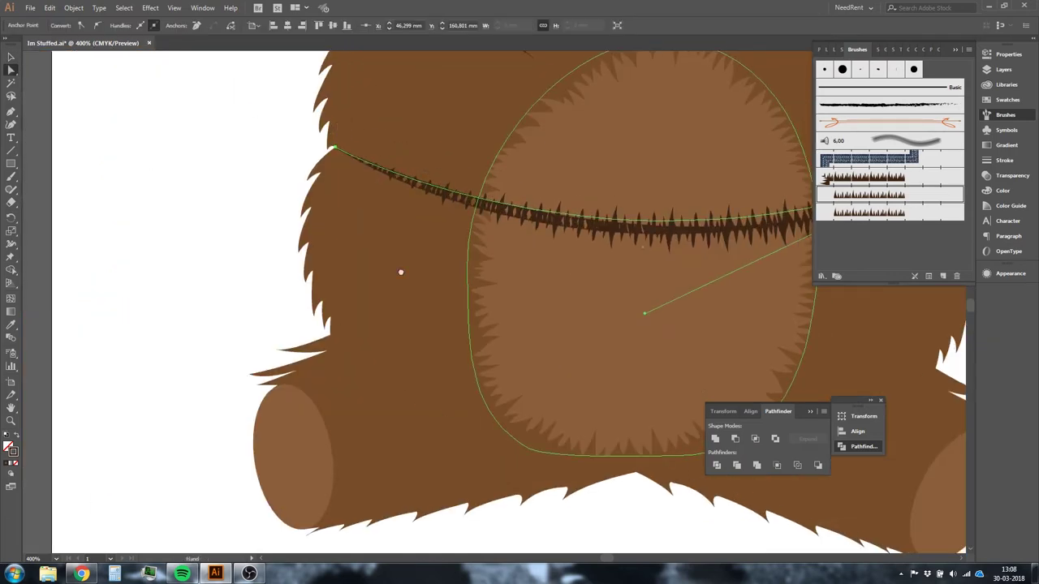
{"action": "scroll", "coordinate": [398, 271], "scroll_direction": "up", "scroll_amount": 3}
{"action": "mouse_move", "coordinate": [615, 168]}
{"action": "left_mouse_down"}
{"action": "mouse_move", "coordinate": [419, 440]}
{"action": "mouse_move", "coordinate": [406, 519]}
{"action": "left_mouse_up"}
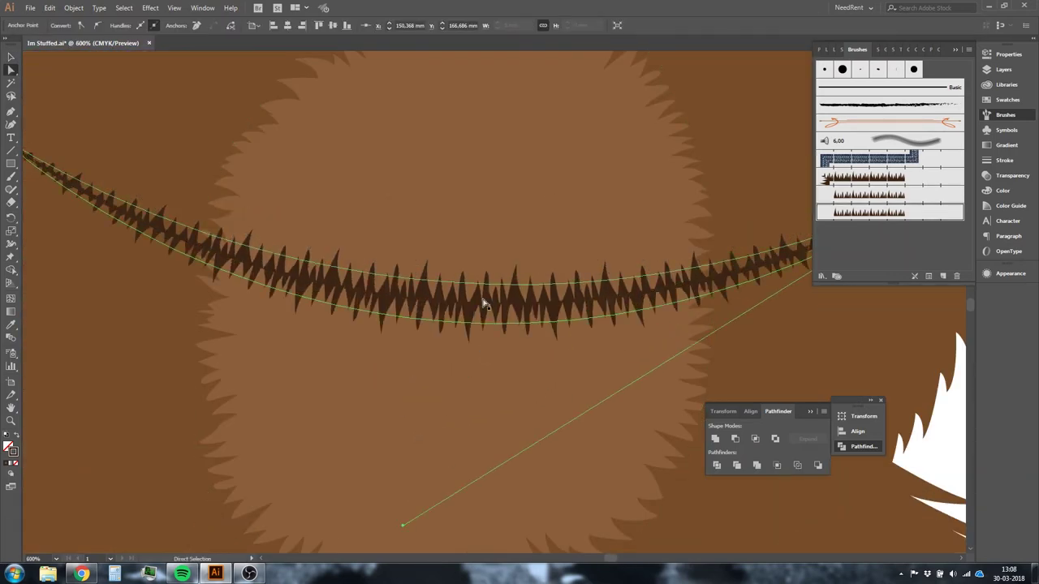
{"action": "scroll", "coordinate": [482, 297], "scroll_direction": "down", "scroll_amount": 3}
{"action": "scroll", "coordinate": [264, 168], "scroll_direction": "up", "scroll_amount": 2}
{"action": "left_click", "coordinate": [81, 170]}
{"action": "key", "text": "ctrl+z"}
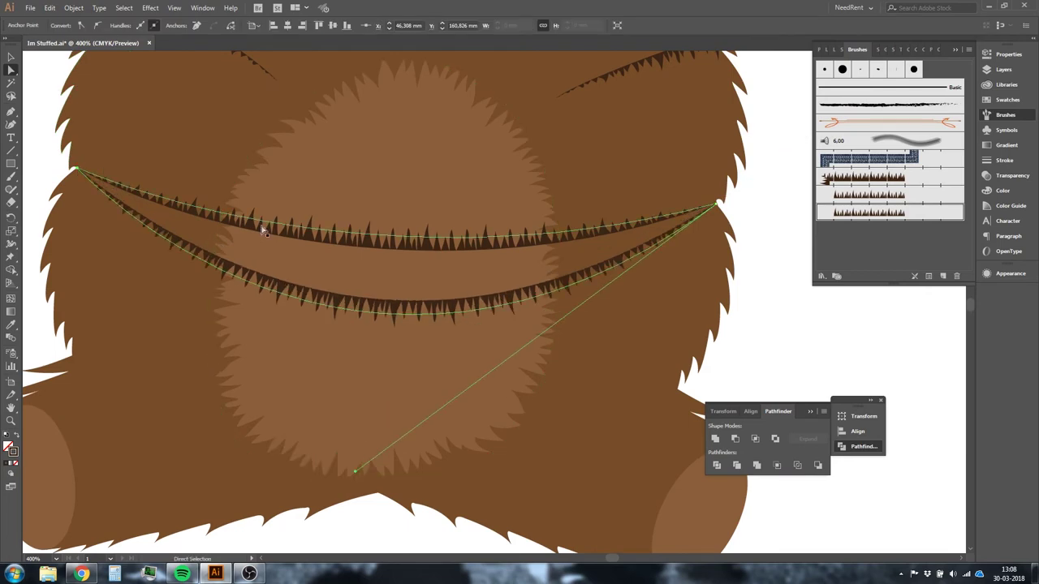
{"action": "left_click_drag", "start_coordinate": [361, 309], "coordinate": [360, 370]}
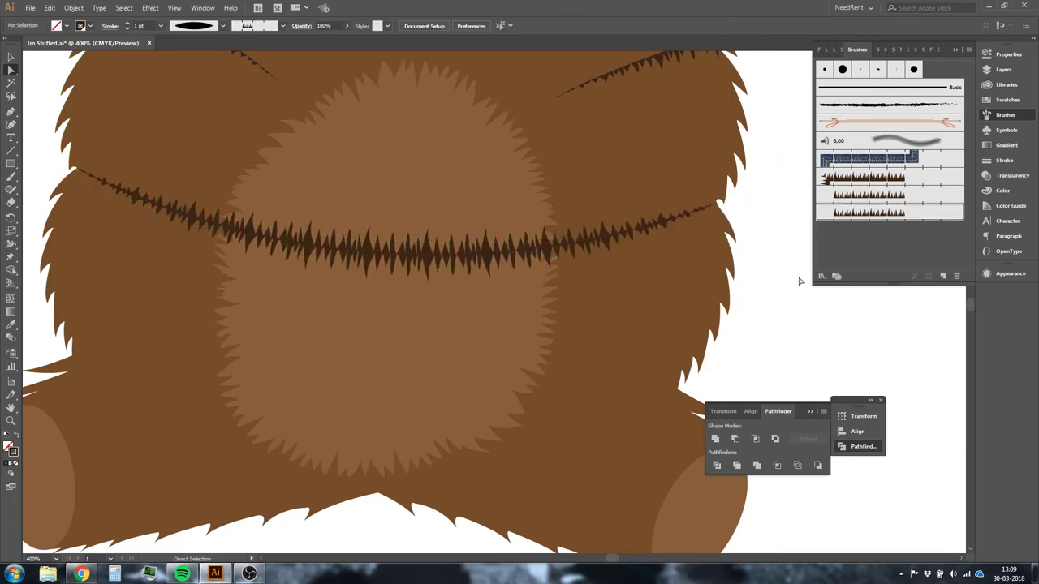
{"action": "scroll", "coordinate": [282, 238], "scroll_direction": "up", "scroll_amount": 2}
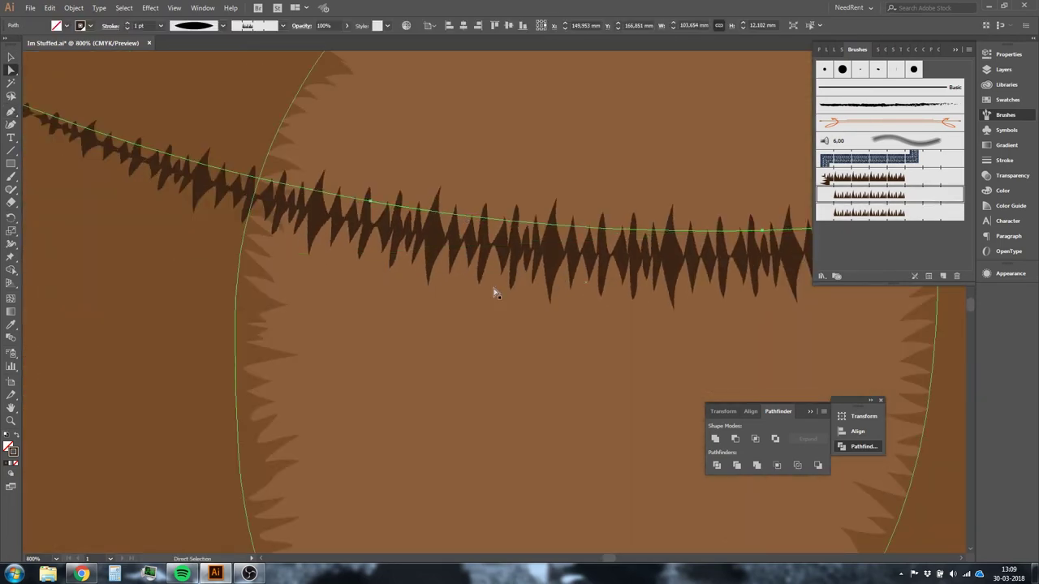
{"action": "left_click_drag", "start_coordinate": [493, 290], "coordinate": [592, 209]}
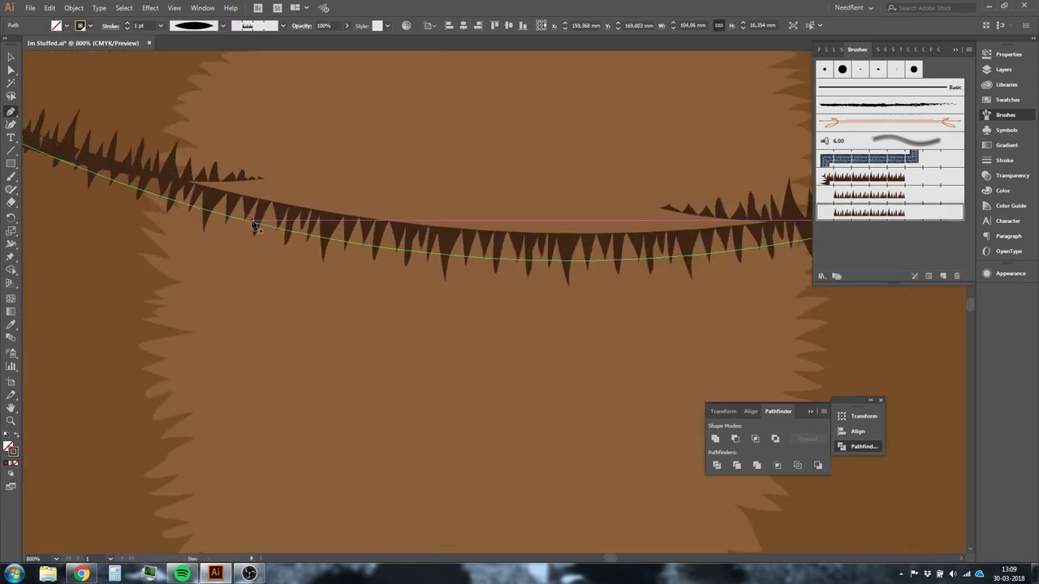
{"action": "key", "text": "a"}
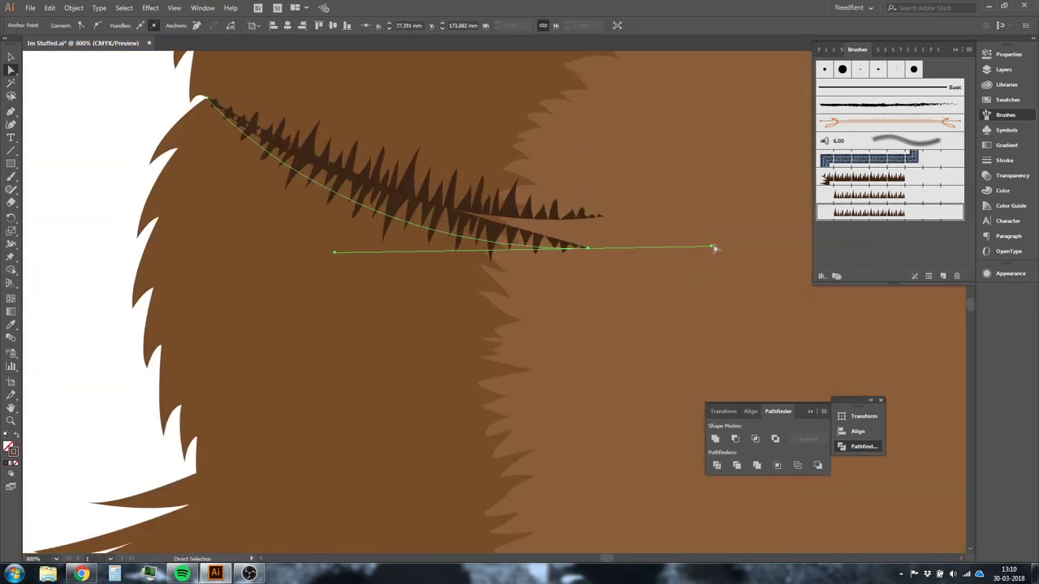
{"action": "left_click_drag", "start_coordinate": [714, 248], "coordinate": [672, 197]}
{"action": "key", "text": "ctrl+minus"}
Step: Duplicate the left fur crease, reflect it horizontally, and rotate it flatter on the right side
{"action": "left_click", "coordinate": [209, 258], "text": "ctrl"}
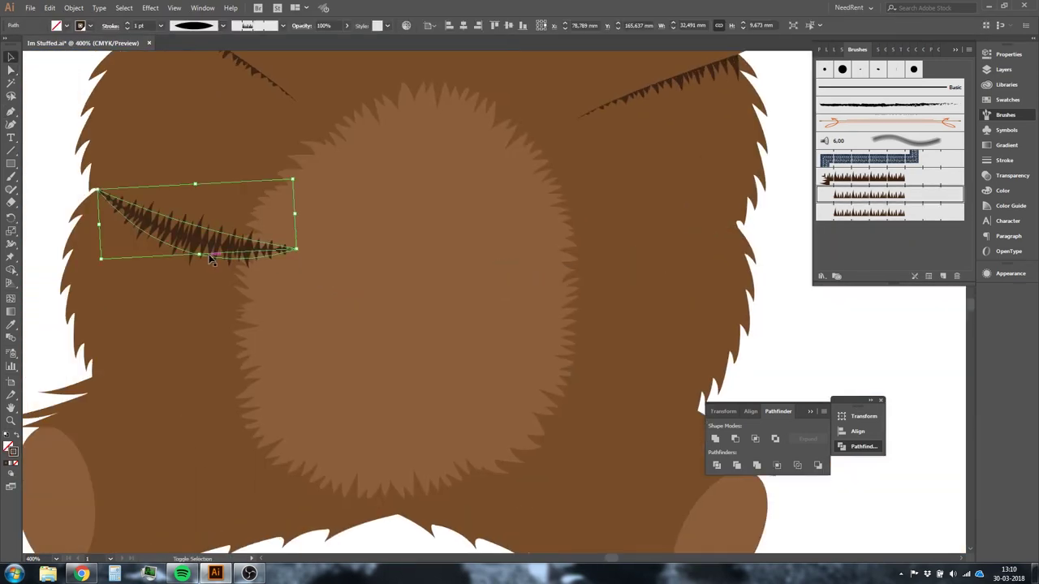
{"action": "left_click_drag", "start_coordinate": [210, 258], "coordinate": [482, 261]}
{"action": "right_click", "coordinate": [482, 261]}
{"action": "left_click", "coordinate": [655, 452]}
{"action": "key", "text": "Return"}
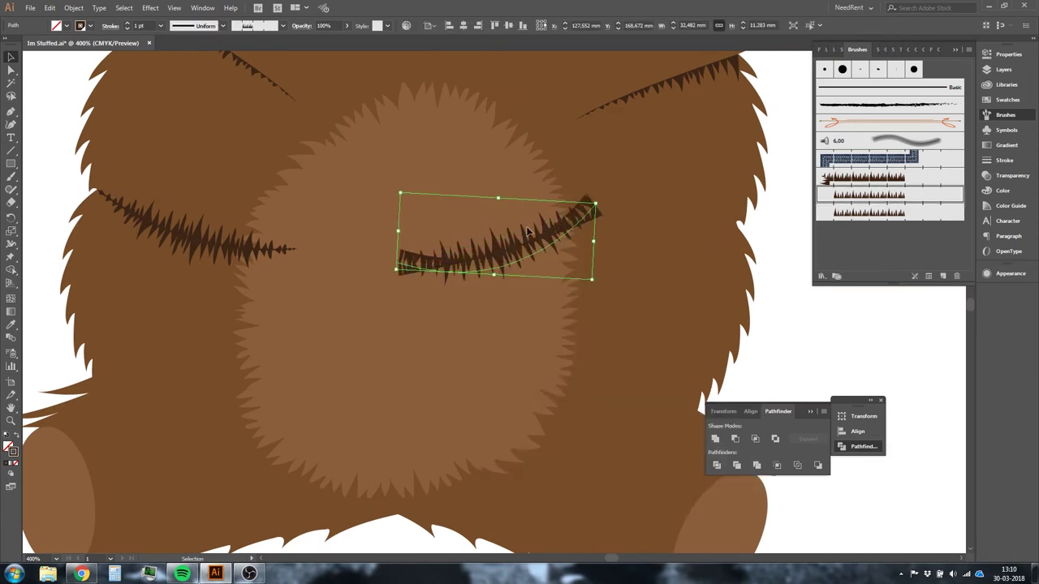
{"action": "key", "text": "r"}
{"action": "left_click_drag", "start_coordinate": [527, 233], "coordinate": [679, 267]}
{"action": "key", "text": "ctrl+plus"}
{"action": "key", "text": "ctrl+plus"}
{"action": "key", "text": "ctrl+plus"}
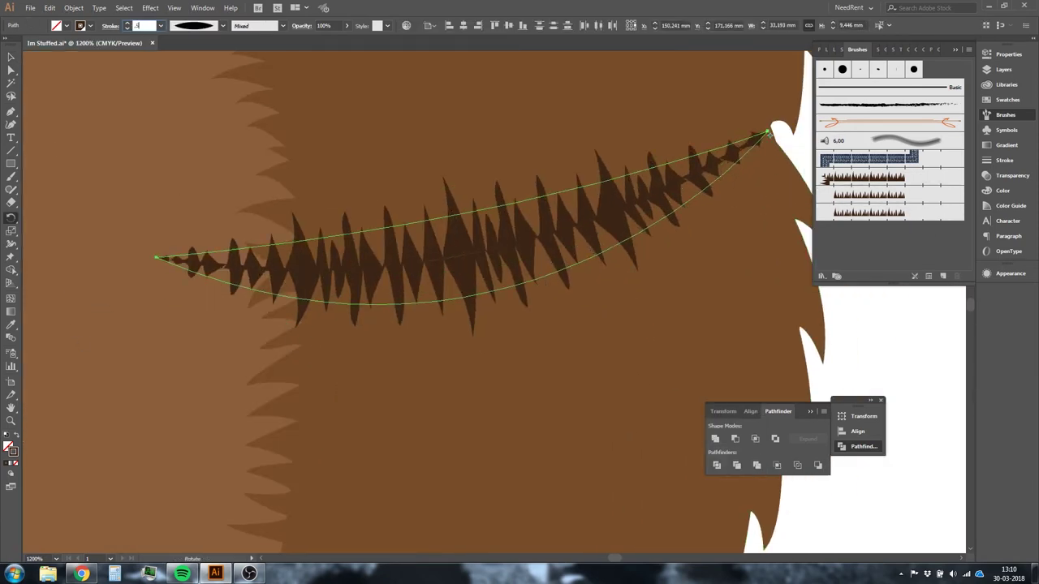
{"action": "key", "text": "v"}
{"action": "key", "text": "ctrl+minus"}
{"action": "key", "text": "ctrl+minus"}
{"action": "key", "text": "ctrl+minus"}
{"action": "left_click", "coordinate": [680, 328]}
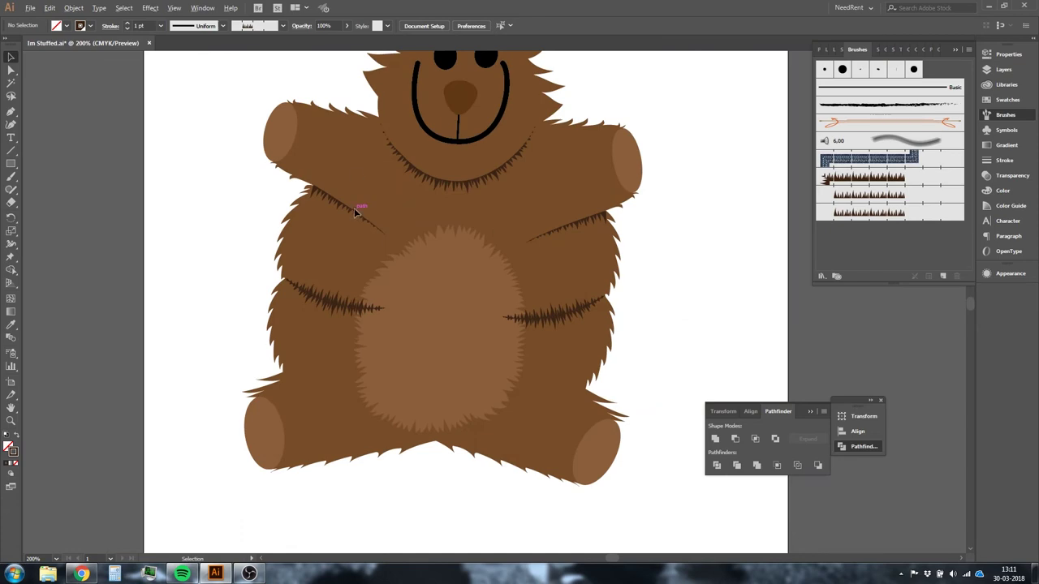
Step: Drag the left-leg fur crease's curve handle so it follows the lower body smoothly
{"action": "left_click_drag", "start_coordinate": [354, 211], "coordinate": [276, 164]}
{"action": "key", "text": "ctrl+plus"}
{"action": "key", "text": "ctrl+plus"}
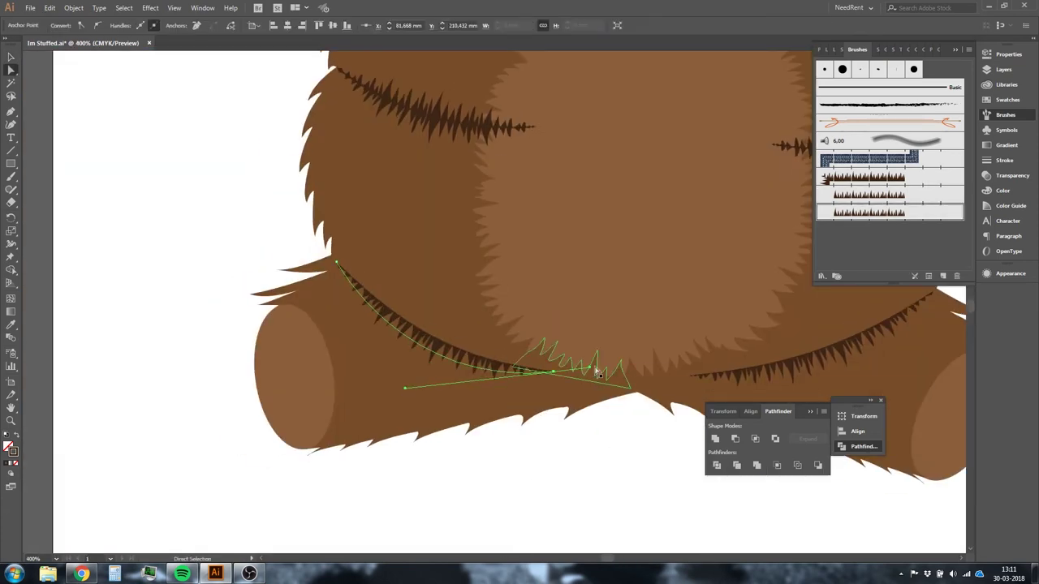
{"action": "key", "text": "ctrl+shift+a"}
{"action": "left_click_drag", "start_coordinate": [602, 444], "coordinate": [473, 442]}
{"action": "left_click_drag", "start_coordinate": [217, 286], "coordinate": [559, 167]}
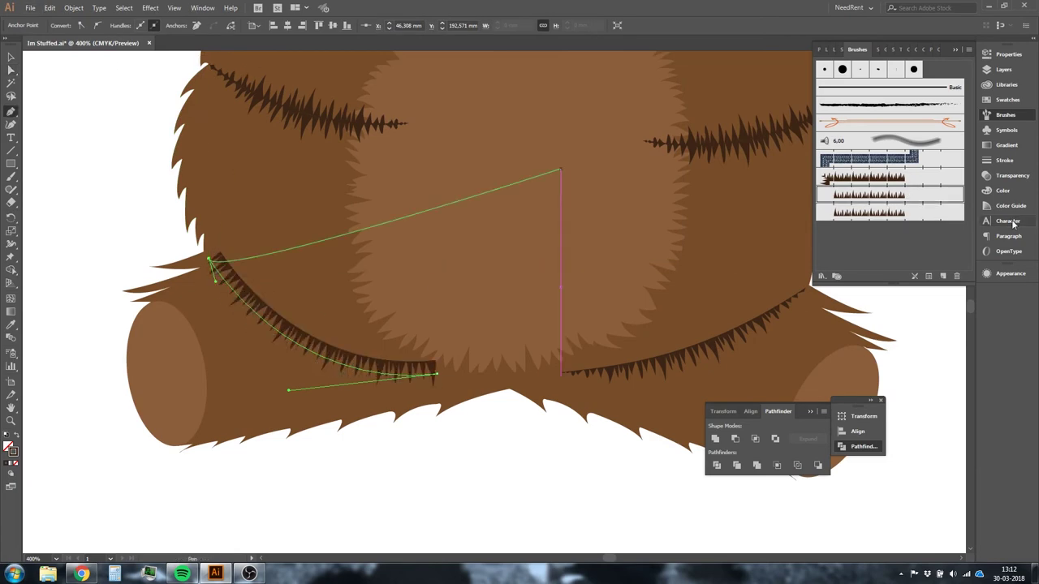
{"action": "key", "text": "ctrl+minus"}
{"action": "key", "text": "ctrl+minus"}
{"action": "key", "text": "ctrl+shift+a"}
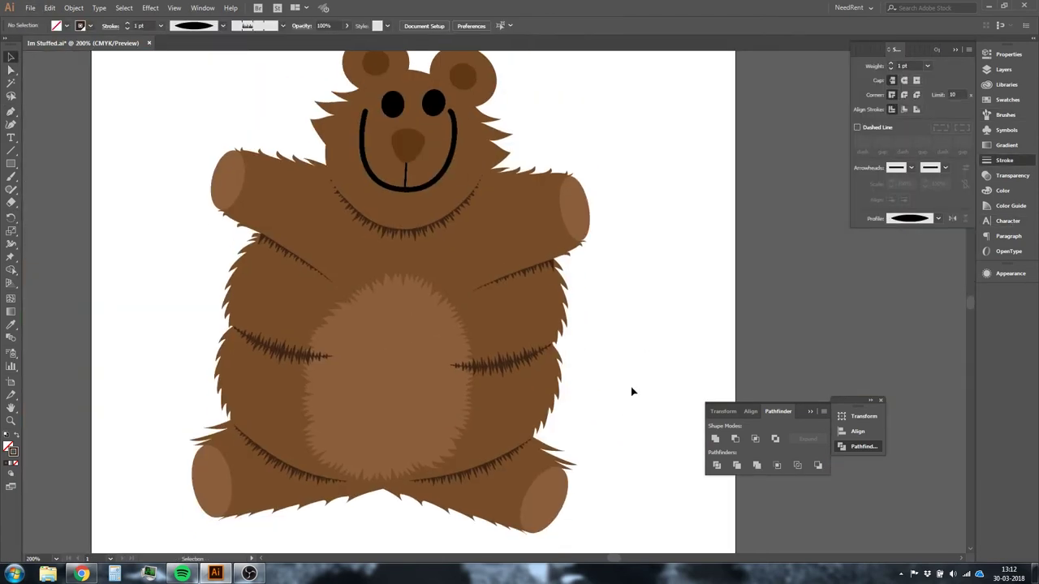
{"action": "scroll", "coordinate": [628, 295], "scroll_direction": "down", "scroll_amount": 1}
{"action": "scroll", "coordinate": [408, 447], "scroll_direction": "up", "scroll_amount": 3}
{"action": "scroll", "coordinate": [461, 115], "scroll_direction": "up", "scroll_amount": 1}
Step: Draw a closed hair spike left of the bear with a solid dark-brown fill
{"action": "left_click_drag", "start_coordinate": [461, 115], "coordinate": [705, 101]}
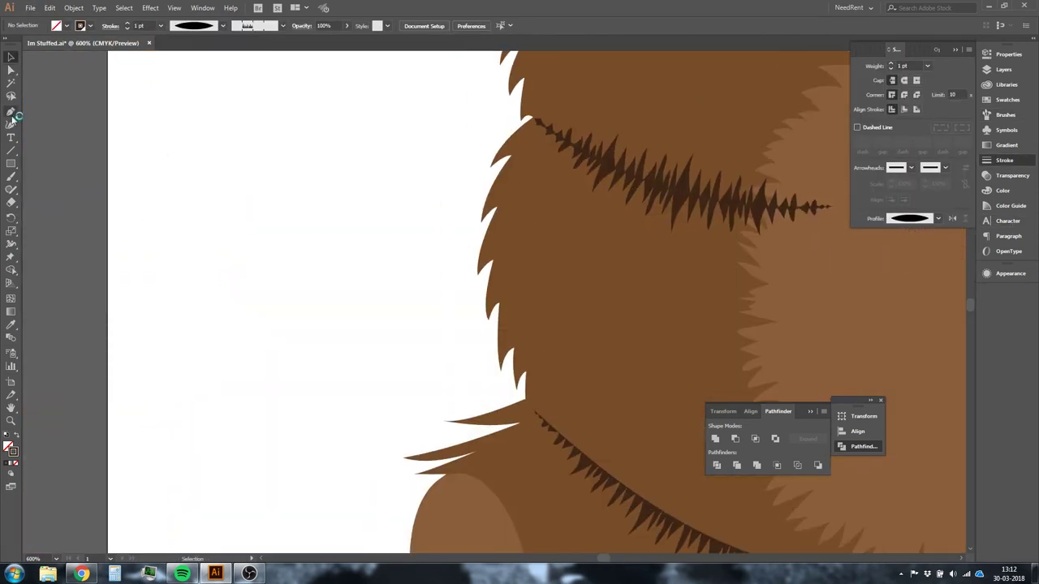
{"action": "left_click_drag", "start_coordinate": [264, 214], "coordinate": [284, 196]}
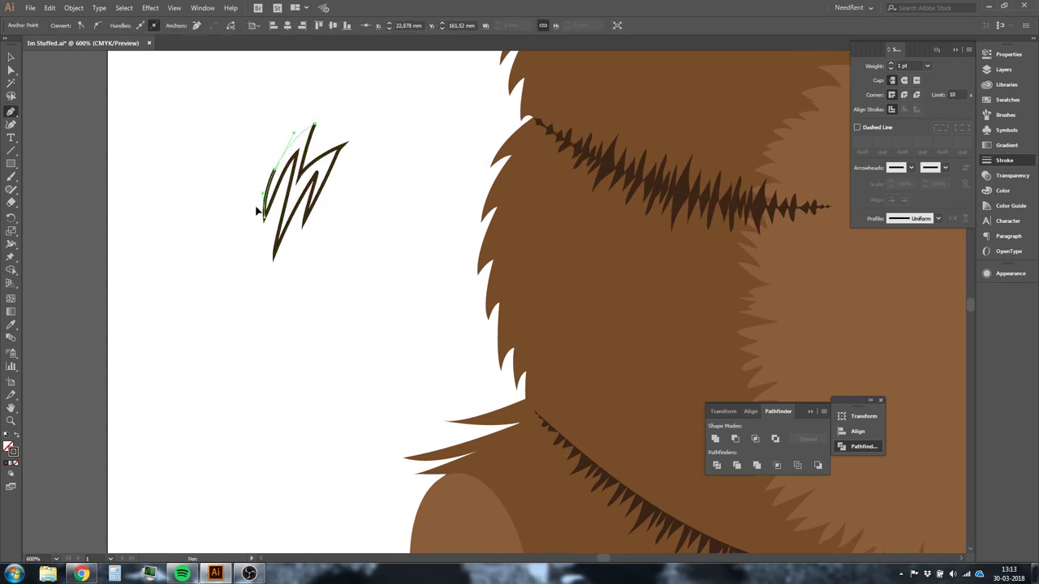
{"action": "left_click", "coordinate": [256, 211]}
{"action": "key", "text": "shift+x"}
{"action": "left_click_drag", "start_coordinate": [635, 278], "coordinate": [636, 278]}
{"action": "scroll", "coordinate": [305, 282], "scroll_direction": "down", "scroll_amount": 3}
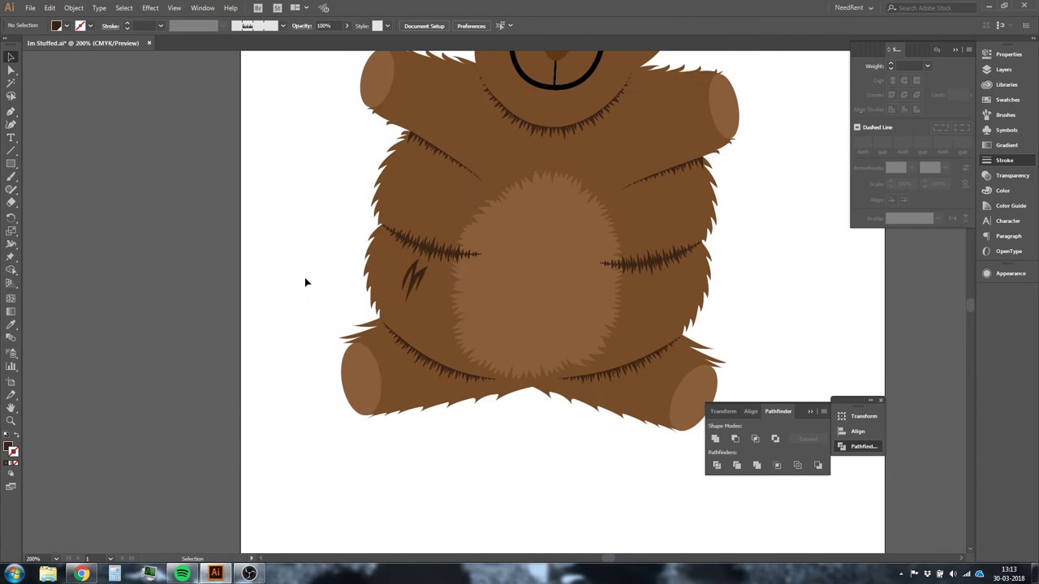
Step: Create a new layer named Work Area
{"action": "left_click", "coordinate": [1007, 99]}
{"action": "scroll", "coordinate": [422, 219], "scroll_direction": "up", "scroll_amount": 3}
{"action": "left_click", "coordinate": [944, 276], "text": "alt"}
{"action": "type", "text": "Work Ae"}
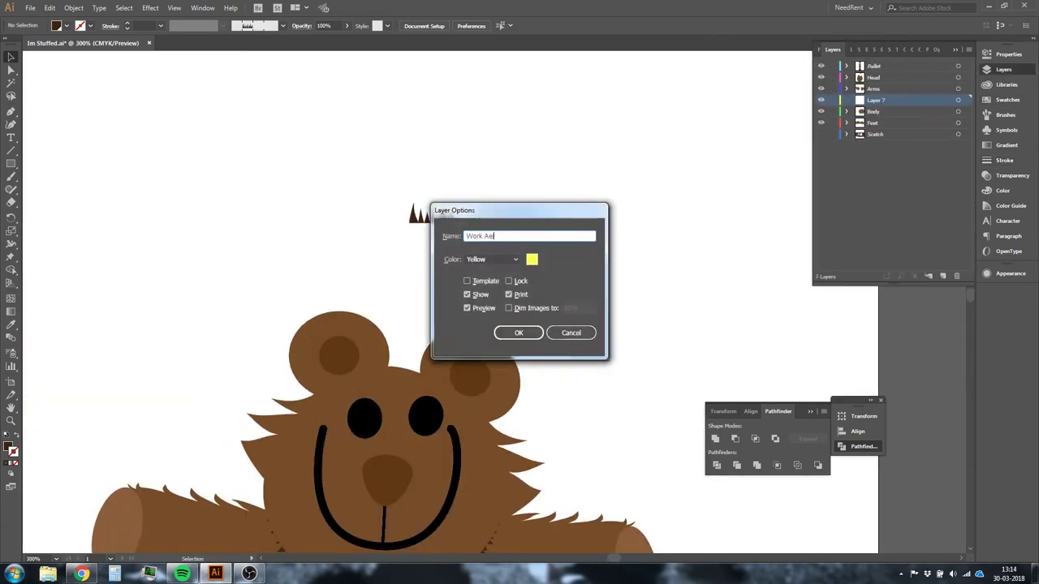
{"action": "key", "text": "Return"}
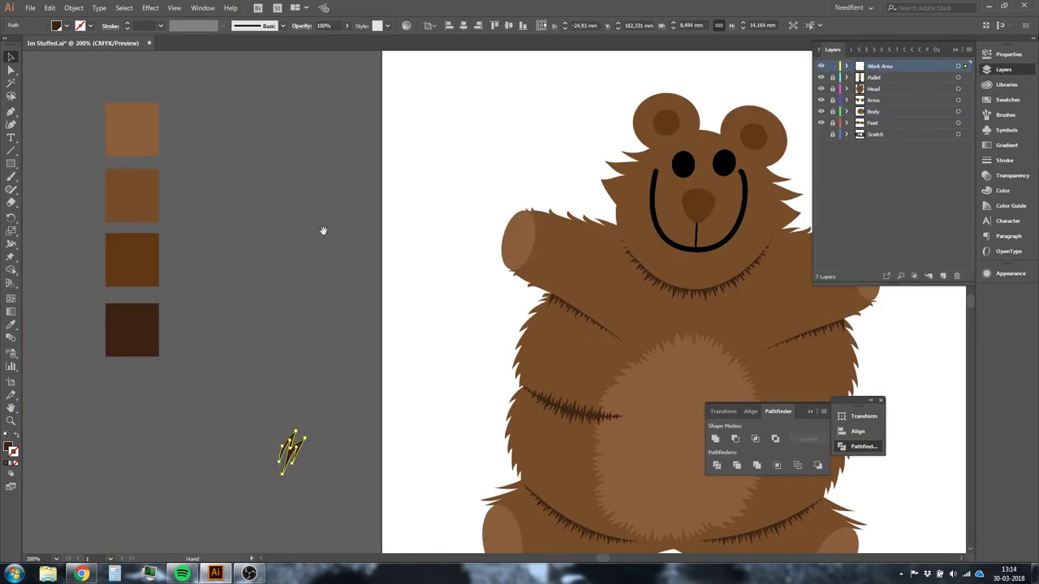
{"action": "scroll", "coordinate": [584, 285], "scroll_direction": "down", "scroll_amount": 3}
Step: Open the fur spike pattern tile in outline view and add an anchor to its bottom edge
{"action": "scroll", "coordinate": [584, 285], "scroll_direction": "up", "scroll_amount": 5}
{"action": "left_click", "coordinate": [1007, 99]}
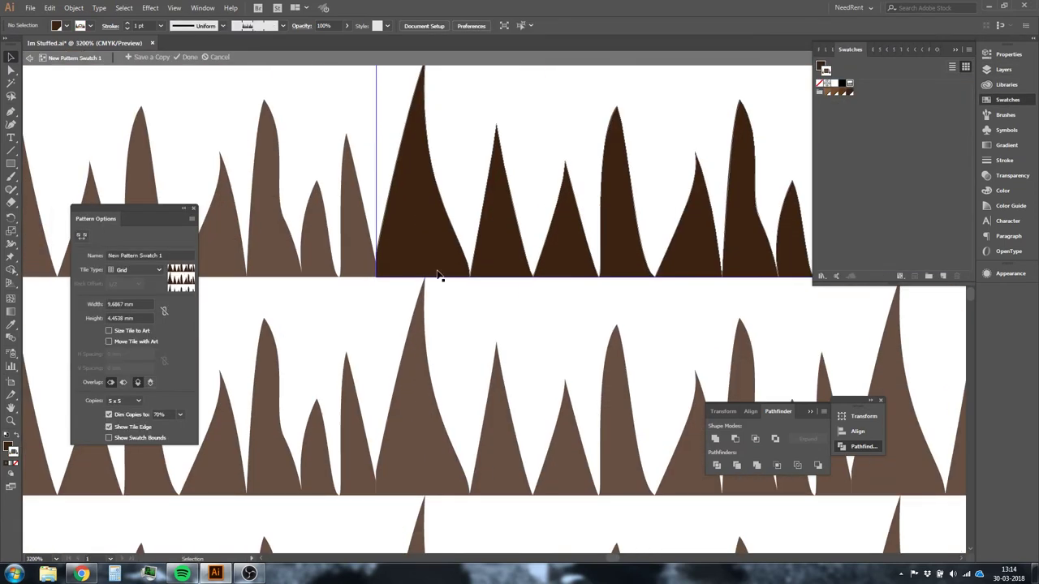
{"action": "scroll", "coordinate": [438, 268], "scroll_direction": "up", "scroll_amount": 1}
{"action": "key", "text": "ctrl+y"}
{"action": "key", "text": "plus"}
{"action": "left_click", "coordinate": [322, 318]}
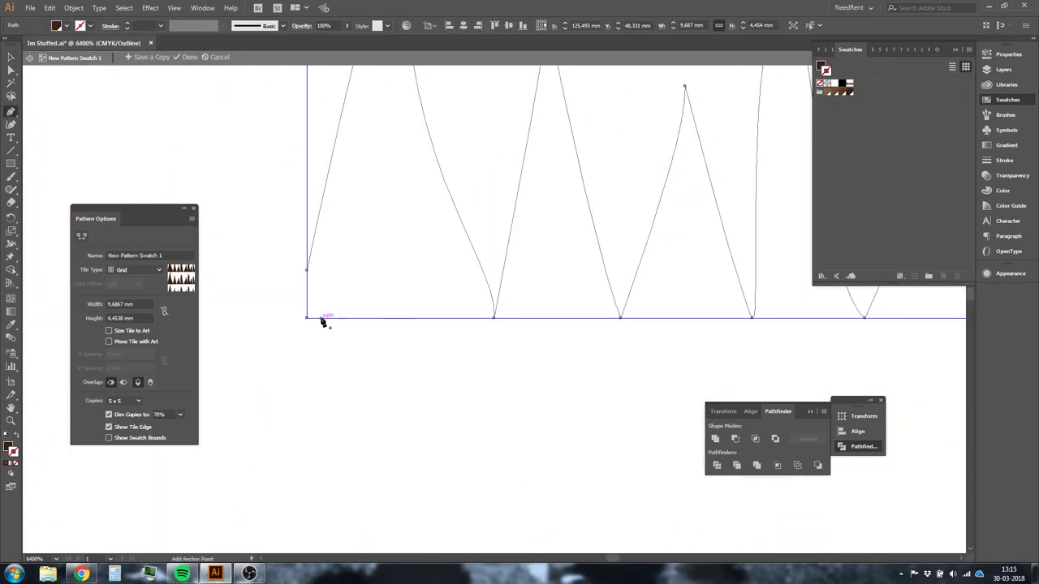
{"action": "mouse_move", "coordinate": [333, 327]}
{"action": "left_mouse_down"}
{"action": "mouse_move", "coordinate": [433, 218]}
{"action": "mouse_move", "coordinate": [482, 354]}
{"action": "left_mouse_up"}
Step: Add more bottom-edge anchors and drag them into a jagged zig-zag base
{"action": "key", "text": "plus"}
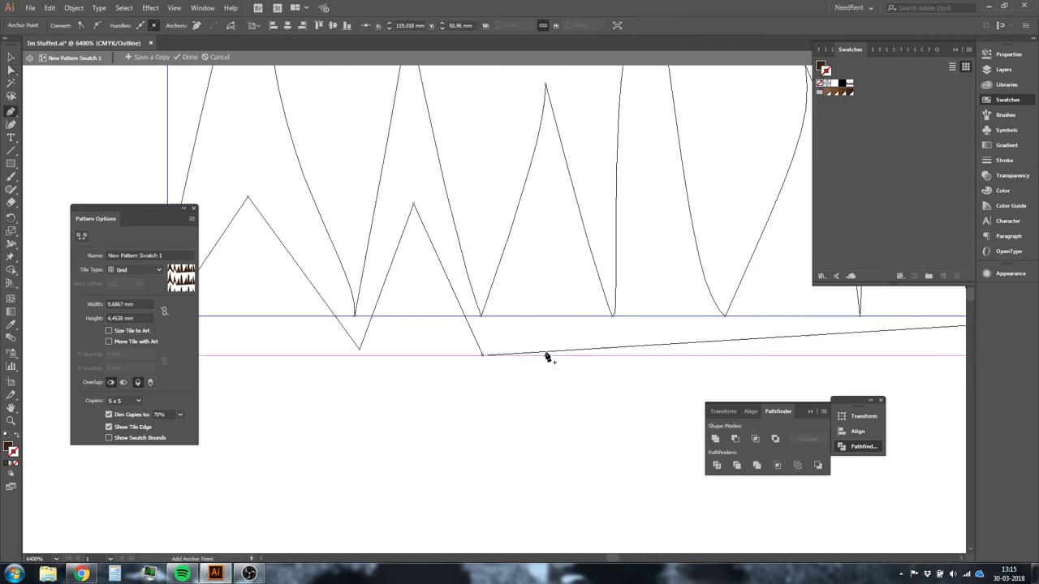
{"action": "left_click", "coordinate": [644, 278]}
{"action": "key", "text": "a"}
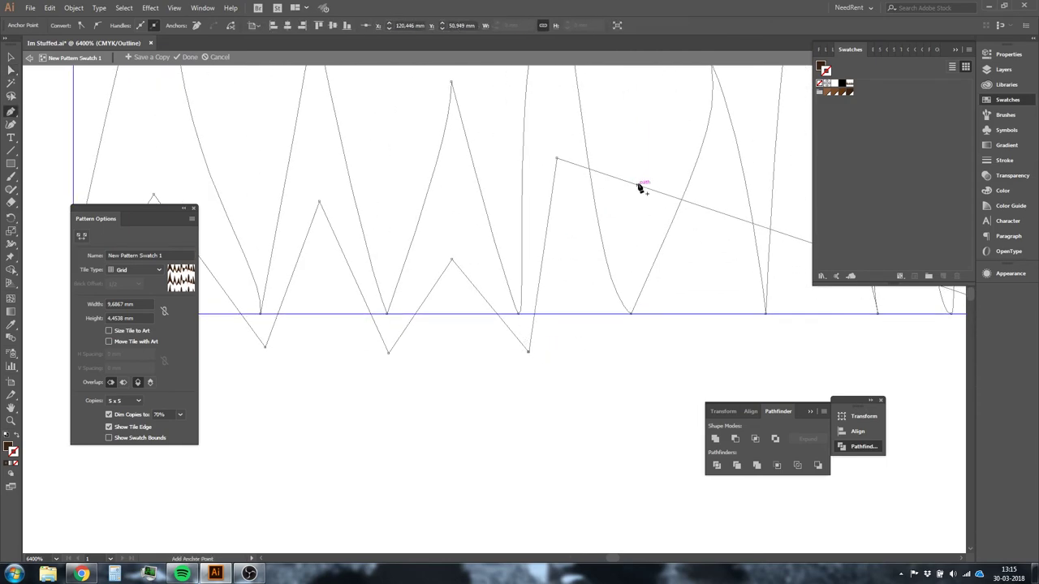
{"action": "mouse_move", "coordinate": [640, 185]}
{"action": "left_mouse_down"}
{"action": "mouse_move", "coordinate": [512, 339]}
{"action": "mouse_move", "coordinate": [479, 360]}
{"action": "left_mouse_up"}
{"action": "left_click_drag", "start_coordinate": [568, 339], "coordinate": [608, 255]}
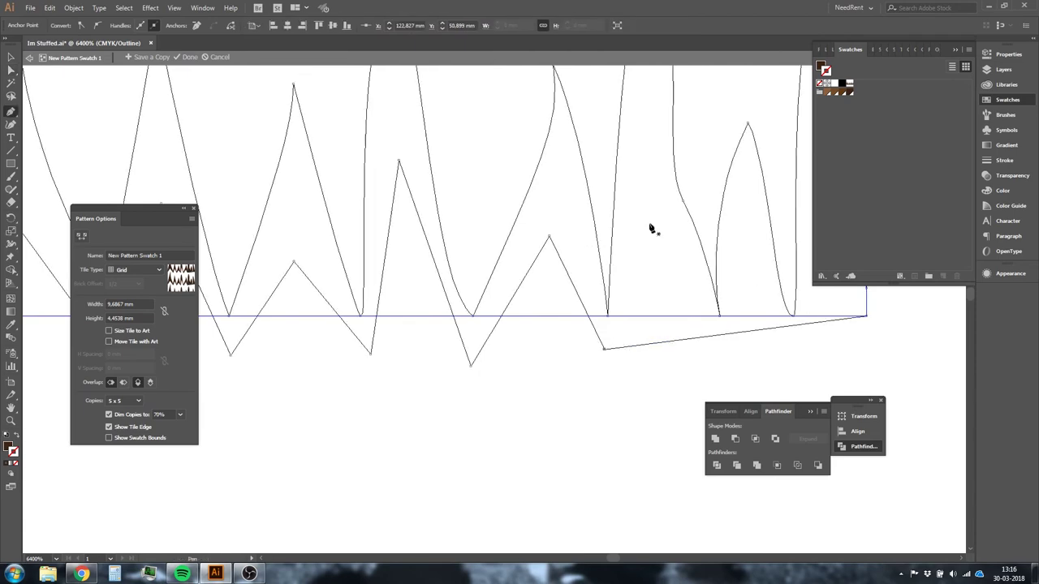
{"action": "left_click_drag", "start_coordinate": [651, 227], "coordinate": [605, 352]}
{"action": "left_click_drag", "start_coordinate": [719, 227], "coordinate": [749, 352]}
{"action": "scroll", "coordinate": [749, 352], "scroll_direction": "right", "scroll_amount": 2}
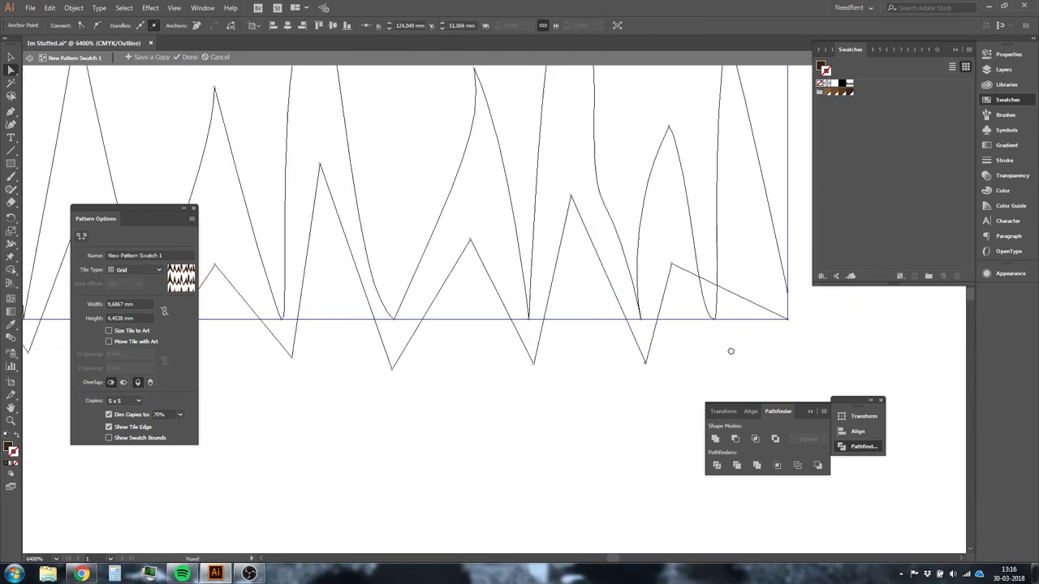
{"action": "left_click_drag", "start_coordinate": [703, 278], "coordinate": [704, 325]}
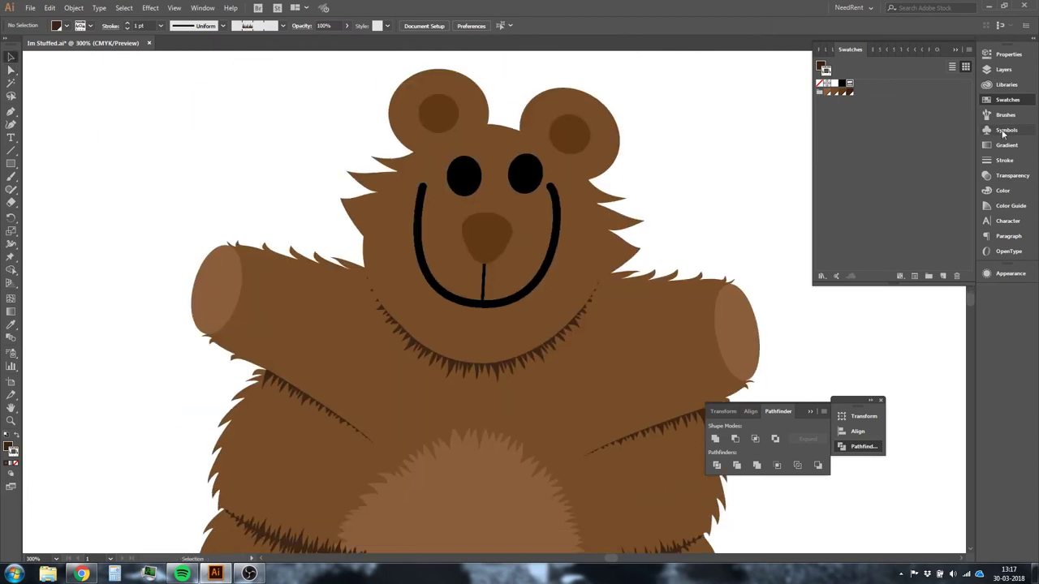
Step: Select the belly fur creases in the Body layer and fit the artboard in view
{"action": "left_click", "coordinate": [1004, 114]}
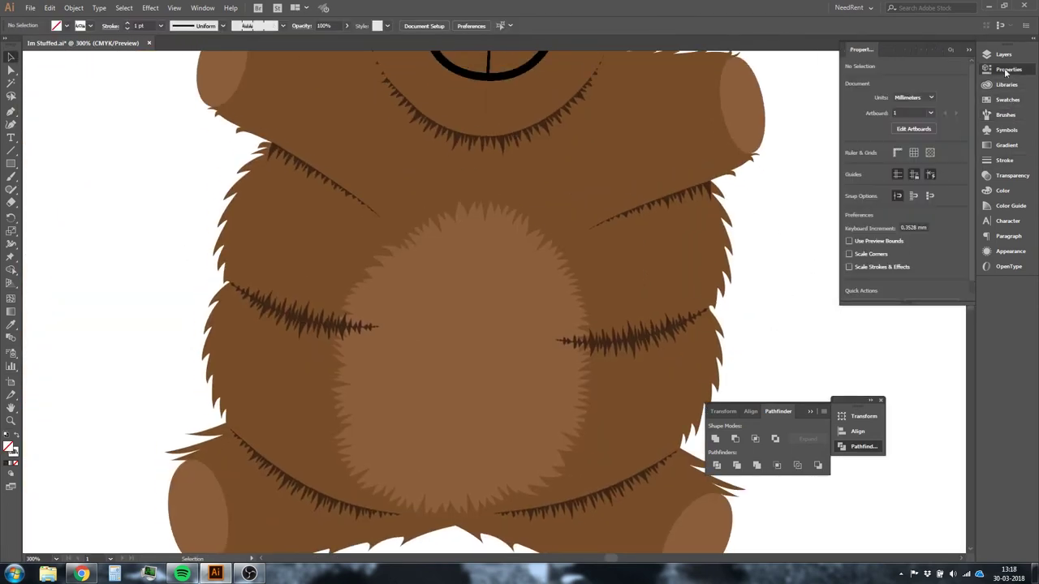
{"action": "left_click", "coordinate": [1003, 54]}
{"action": "left_click", "coordinate": [272, 314]}
{"action": "key", "text": "ctrl+0"}
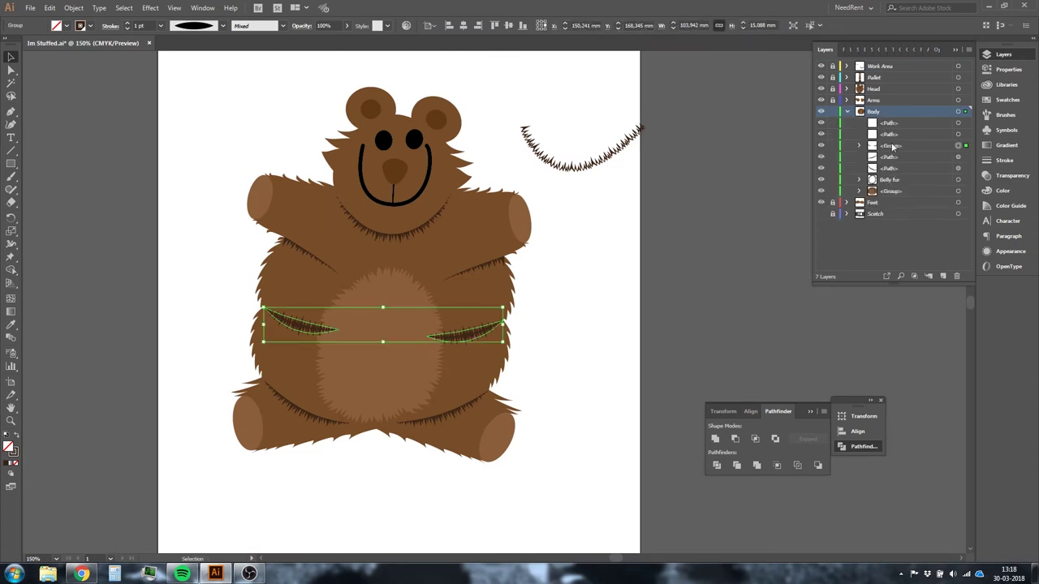
Step: Apply the edited fur brush to all existing strokes that use it
{"action": "key", "text": "ctrl+shift+a"}
{"action": "key", "text": "p"}
{"action": "scroll", "coordinate": [235, 332], "scroll_direction": "up", "scroll_amount": 3}
{"action": "left_click_drag", "start_coordinate": [278, 297], "coordinate": [292, 300]}
{"action": "left_click", "coordinate": [387, 292]}
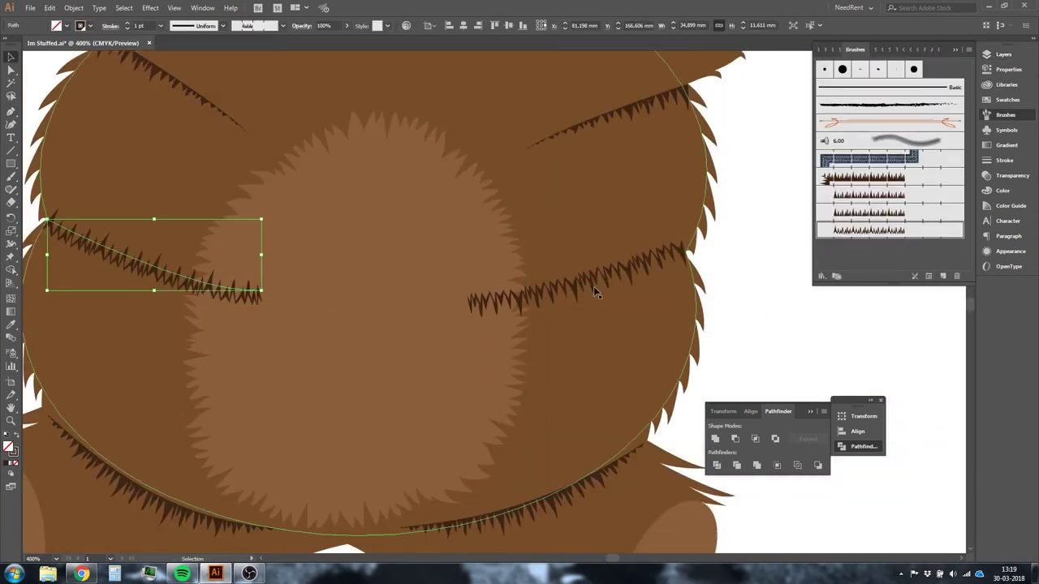
{"action": "left_click", "coordinate": [605, 429]}
{"action": "left_click", "coordinate": [496, 300]}
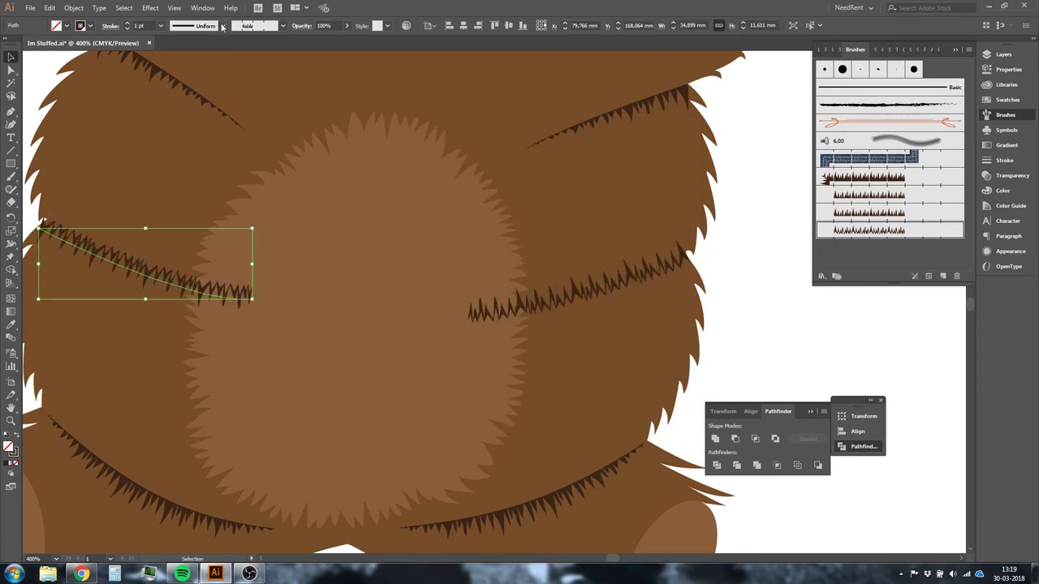
Step: Select both belly fur strokes and bend their curves to follow the belly
{"action": "left_click", "coordinate": [568, 294]}
{"action": "left_click", "coordinate": [162, 268], "text": "shift"}
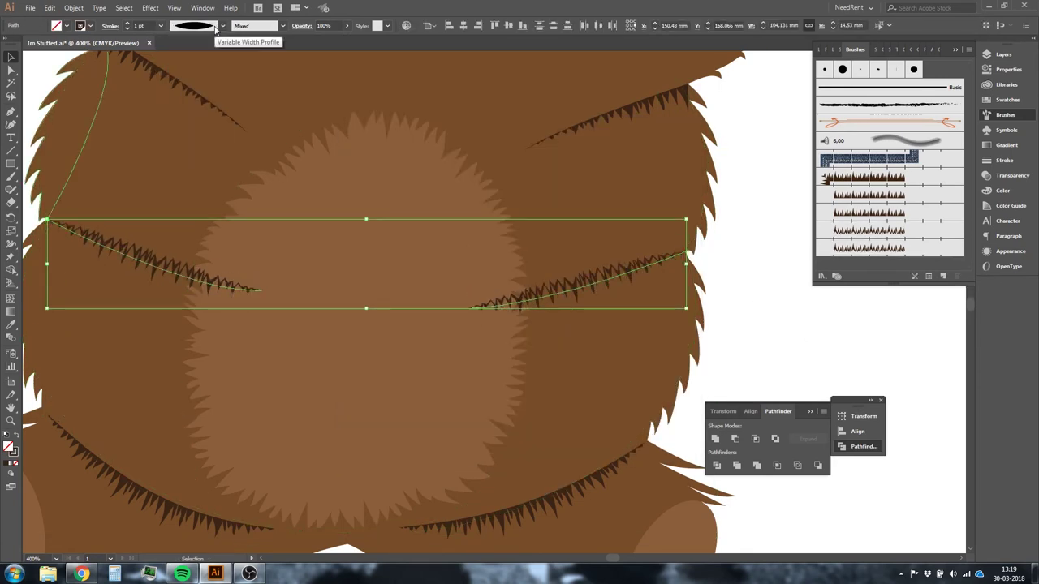
{"action": "key", "text": "a"}
{"action": "left_click", "coordinate": [139, 307]}
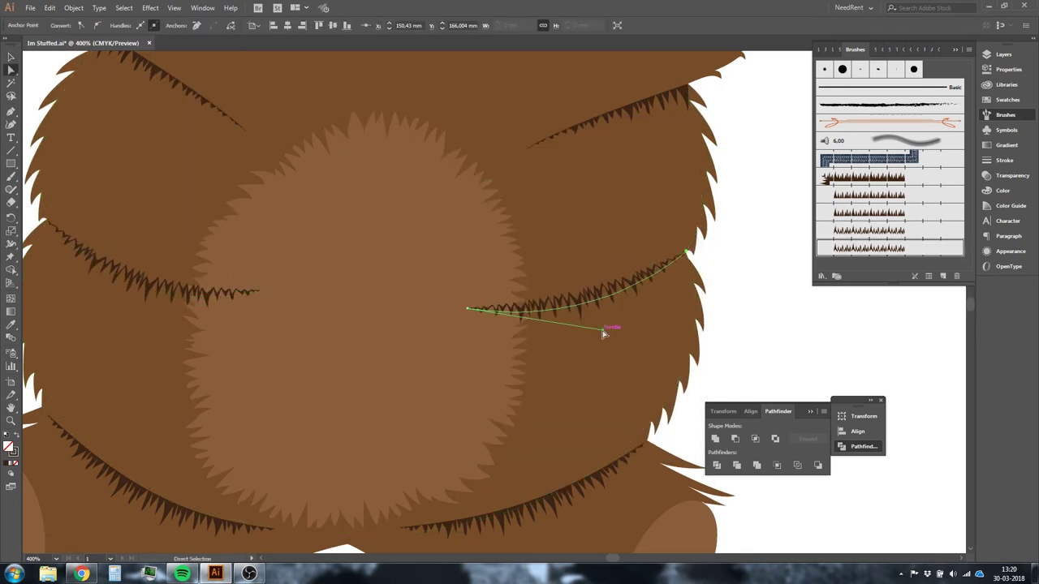
{"action": "left_click_drag", "start_coordinate": [603, 333], "coordinate": [621, 297]}
{"action": "left_click", "coordinate": [754, 312]}
{"action": "key", "text": "ctrl+minus"}
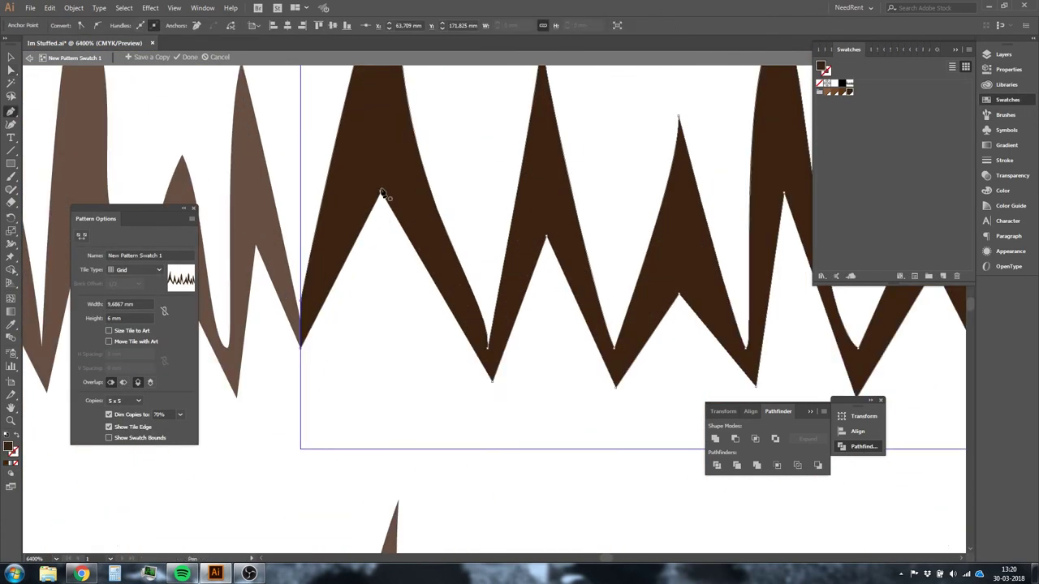
Step: Convert the spike-base anchors to smooth and reshape the first spikes' curves
{"action": "scroll", "coordinate": [549, 239], "scroll_direction": "right", "scroll_amount": 5}
{"action": "scroll", "coordinate": [652, 274], "scroll_direction": "right", "scroll_amount": 5}
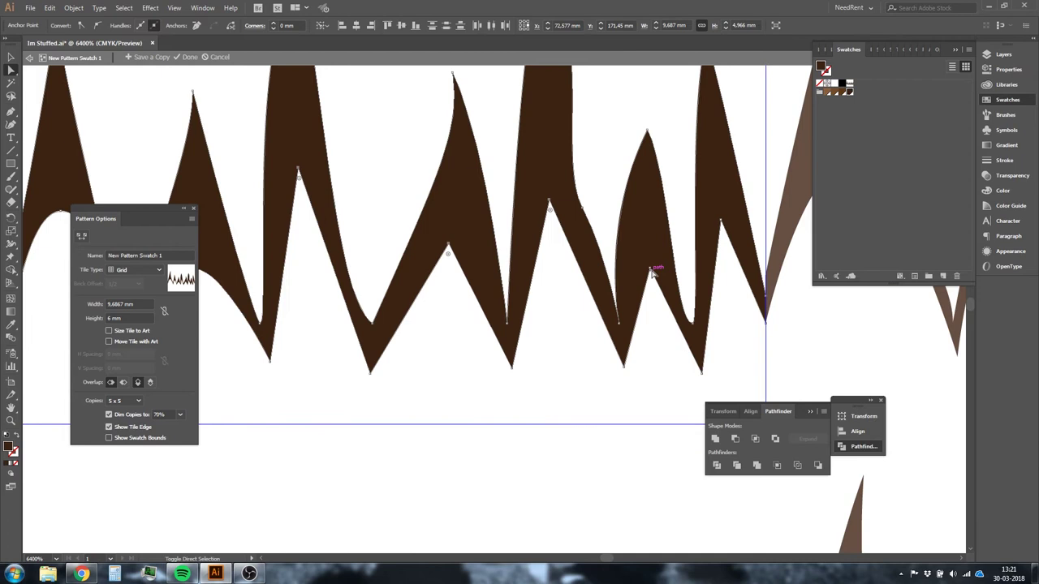
{"action": "left_click", "coordinate": [96, 25]}
{"action": "left_click", "coordinate": [650, 270]}
{"action": "left_click_drag", "start_coordinate": [685, 228], "coordinate": [721, 220]}
{"action": "left_click_drag", "start_coordinate": [576, 201], "coordinate": [570, 277]}
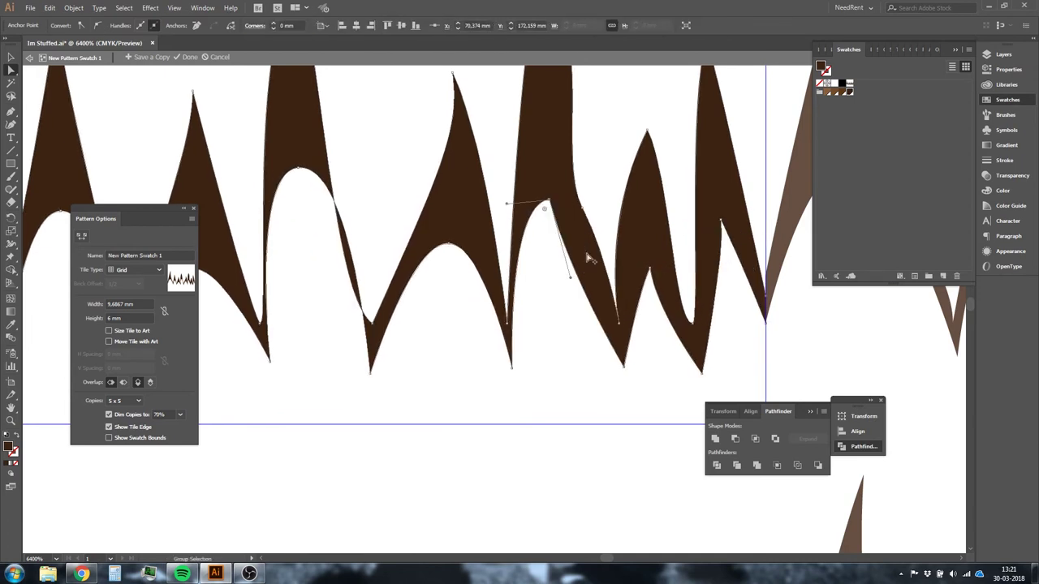
{"action": "left_click_drag", "start_coordinate": [519, 201], "coordinate": [531, 217]}
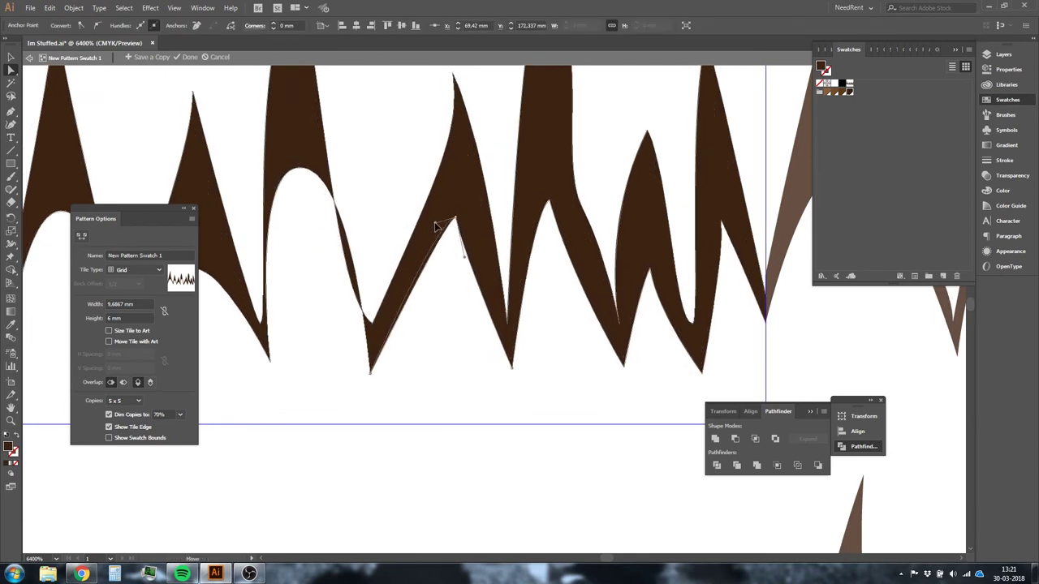
Step: Adjust the remaining arches' anchors and handles so the spike bases curve unevenly
{"action": "scroll", "coordinate": [457, 273], "scroll_direction": "left", "scroll_amount": 5}
{"action": "left_click_drag", "start_coordinate": [456, 273], "coordinate": [463, 299]}
{"action": "scroll", "coordinate": [464, 299], "scroll_direction": "left", "scroll_amount": 3}
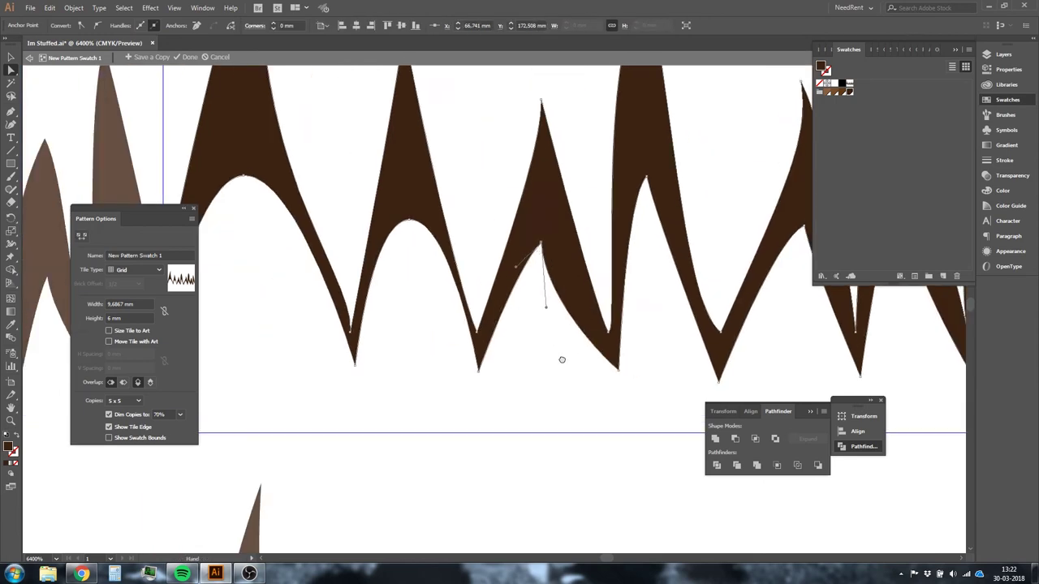
{"action": "left_click_drag", "start_coordinate": [446, 231], "coordinate": [413, 231]}
{"action": "scroll", "coordinate": [412, 231], "scroll_direction": "left", "scroll_amount": 3}
{"action": "left_click", "coordinate": [331, 193]}
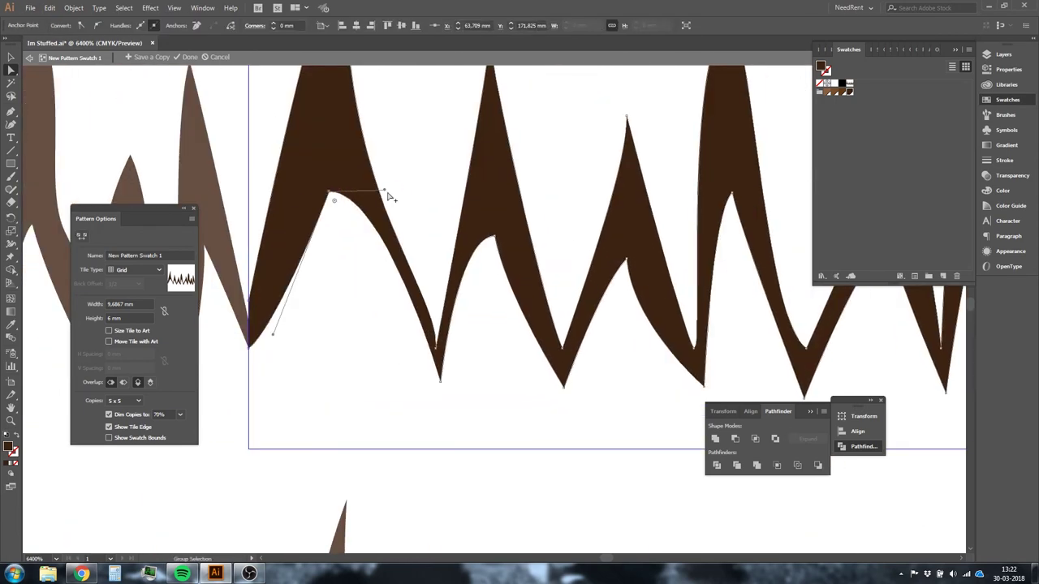
{"action": "scroll", "coordinate": [332, 397], "scroll_direction": "up", "scroll_amount": 10}
{"action": "left_click_drag", "start_coordinate": [376, 268], "coordinate": [376, 277]}
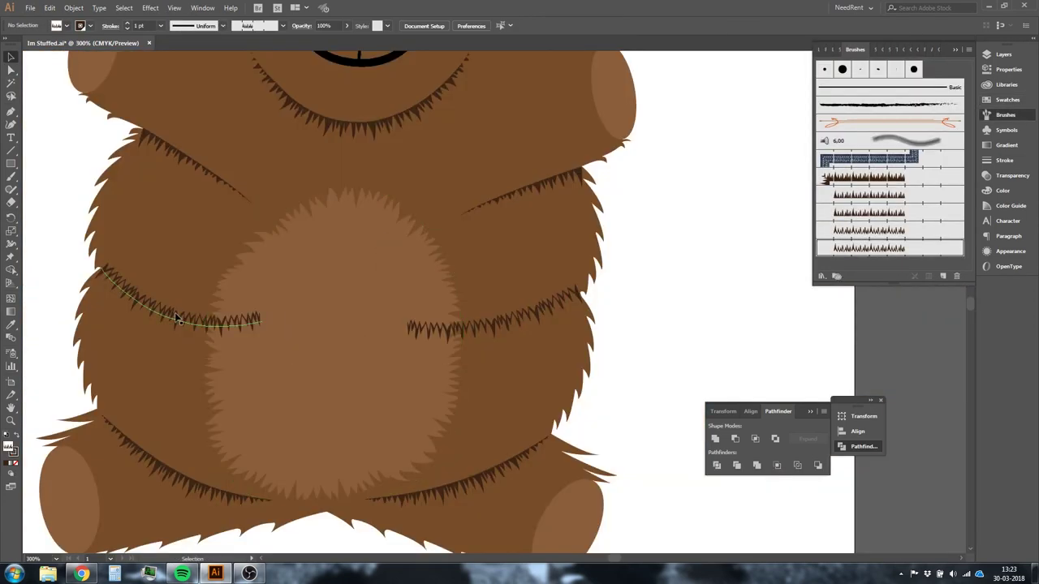
Step: Zoom in on the belly and select the right belly fur stroke to review it
{"action": "key", "text": "ctrl+minus"}
{"action": "left_click", "coordinate": [643, 392]}
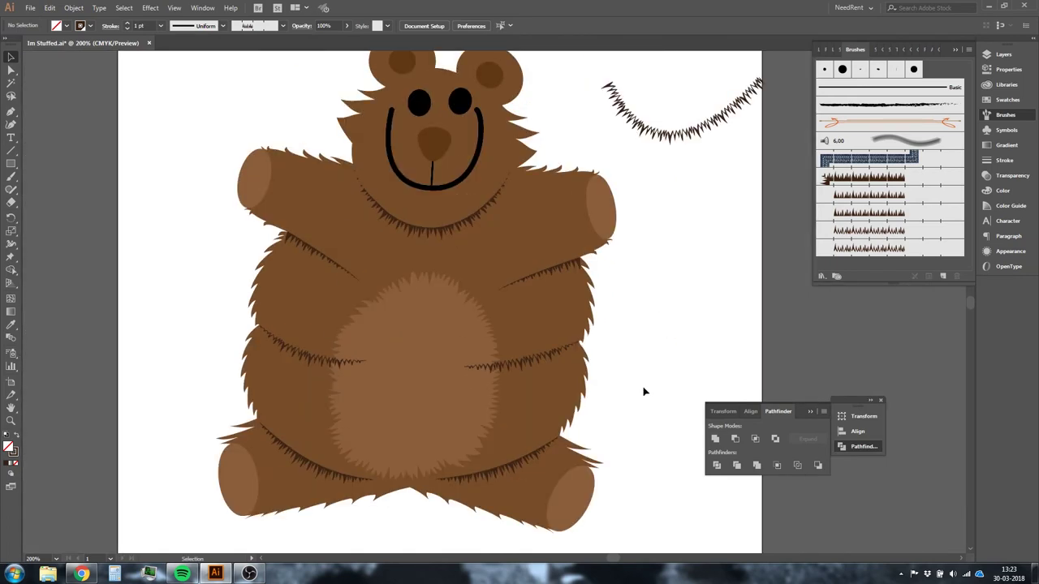
{"action": "key", "text": "ctrl+plus"}
{"action": "left_click_drag", "start_coordinate": [641, 323], "coordinate": [549, 65]}
{"action": "scroll", "coordinate": [703, 220], "scroll_direction": "down", "scroll_amount": 3}
{"action": "left_click", "coordinate": [559, 241]}
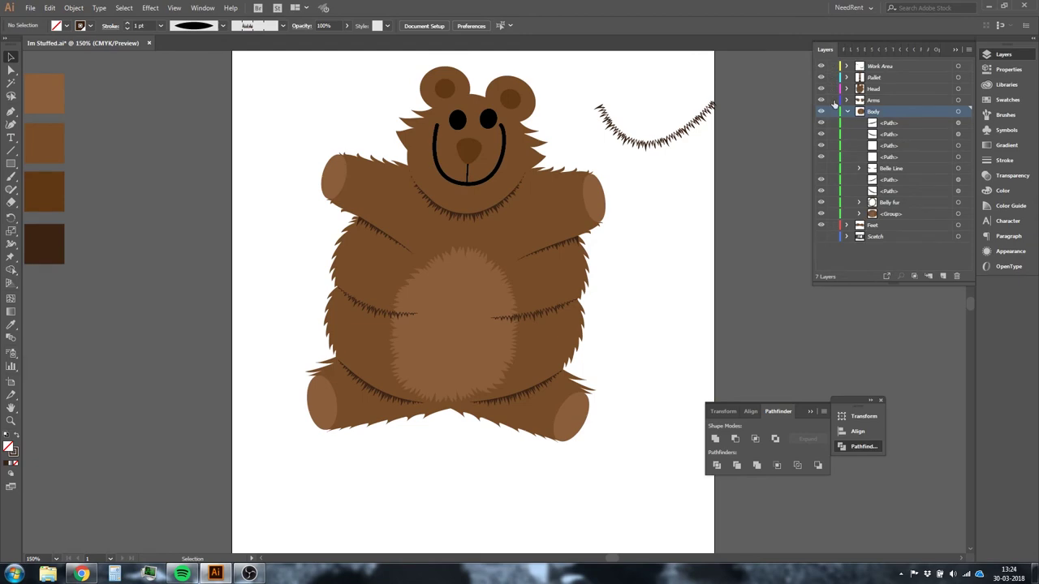
{"action": "left_click_drag", "start_coordinate": [650, 141], "coordinate": [663, 170]}
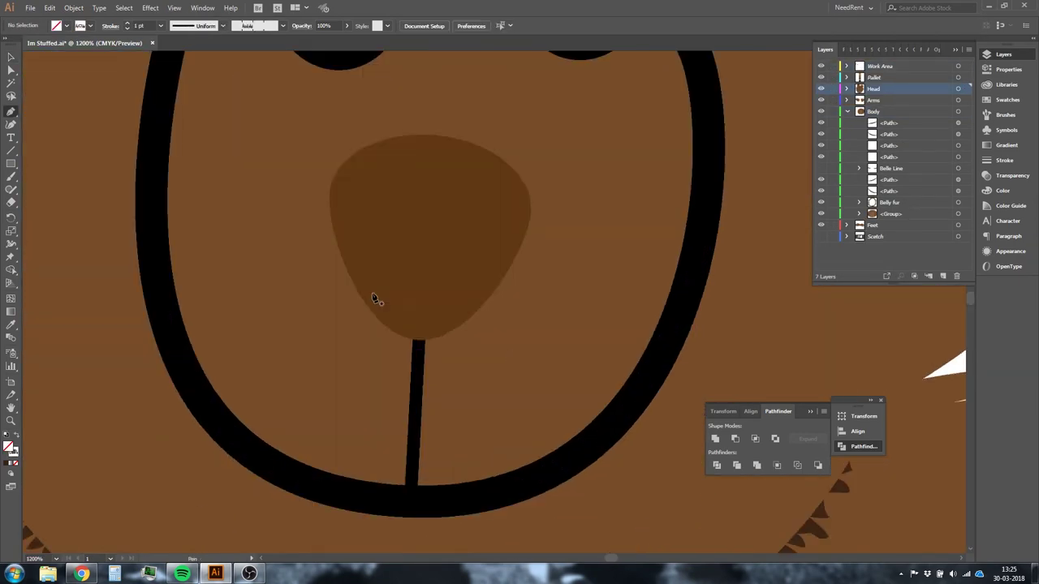
Step: Draw a dark crescent shadow along the bottom of the nose and refine its curve
{"action": "left_click", "coordinate": [509, 200]}
{"action": "scroll", "coordinate": [508, 200], "scroll_direction": "up", "scroll_amount": 3}
{"action": "left_click_drag", "start_coordinate": [438, 459], "coordinate": [381, 464]}
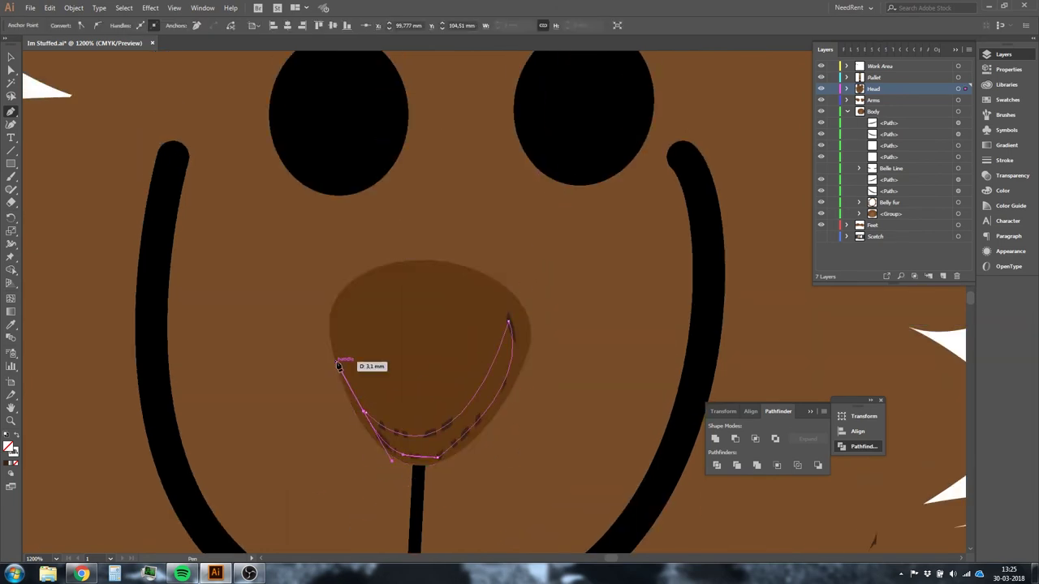
{"action": "key", "text": "ctrl+equal"}
{"action": "key", "text": "ctrl+equal"}
{"action": "key", "text": "ctrl+equal"}
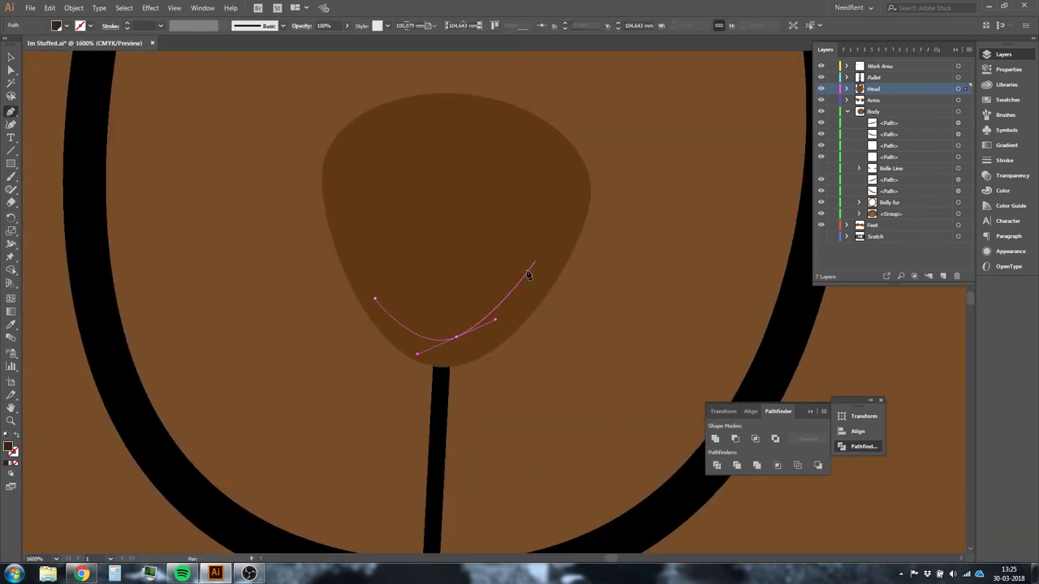
{"action": "left_click_drag", "start_coordinate": [556, 231], "coordinate": [561, 212]}
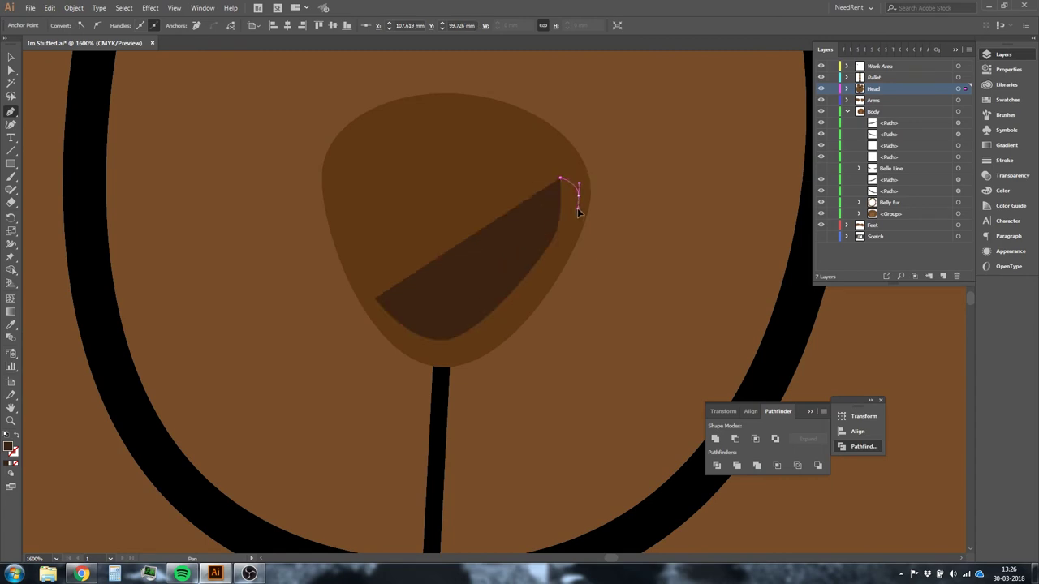
{"action": "left_click", "coordinate": [439, 368]}
{"action": "key", "text": "ctrl+equal"}
{"action": "left_click_drag", "start_coordinate": [433, 232], "coordinate": [418, 235], "text": "ctrl"}
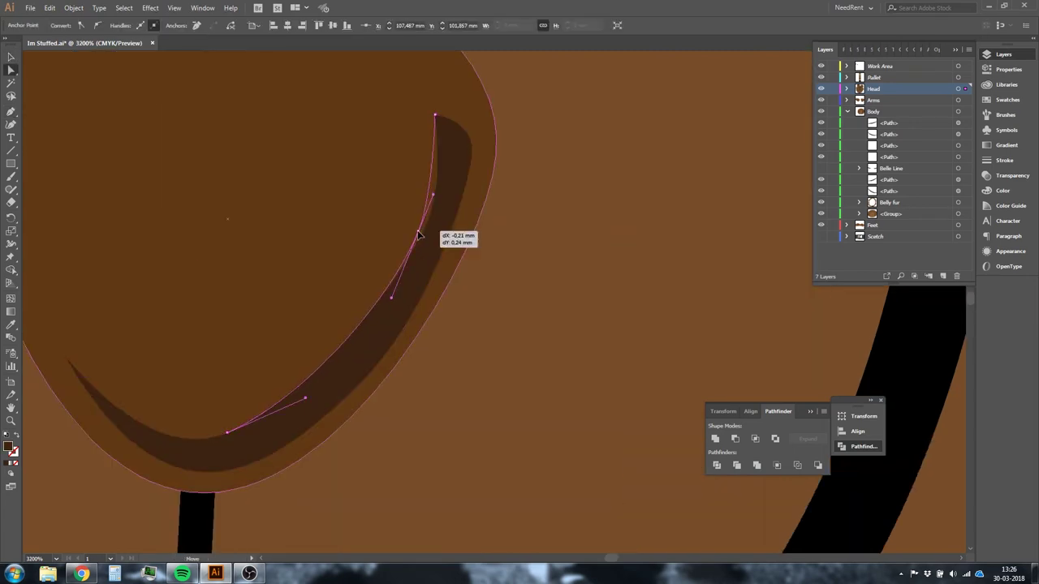
{"action": "left_click", "coordinate": [520, 171]}
{"action": "key", "text": "ctrl+minus"}
{"action": "key", "text": "ctrl+minus"}
{"action": "key", "text": "ctrl+minus"}
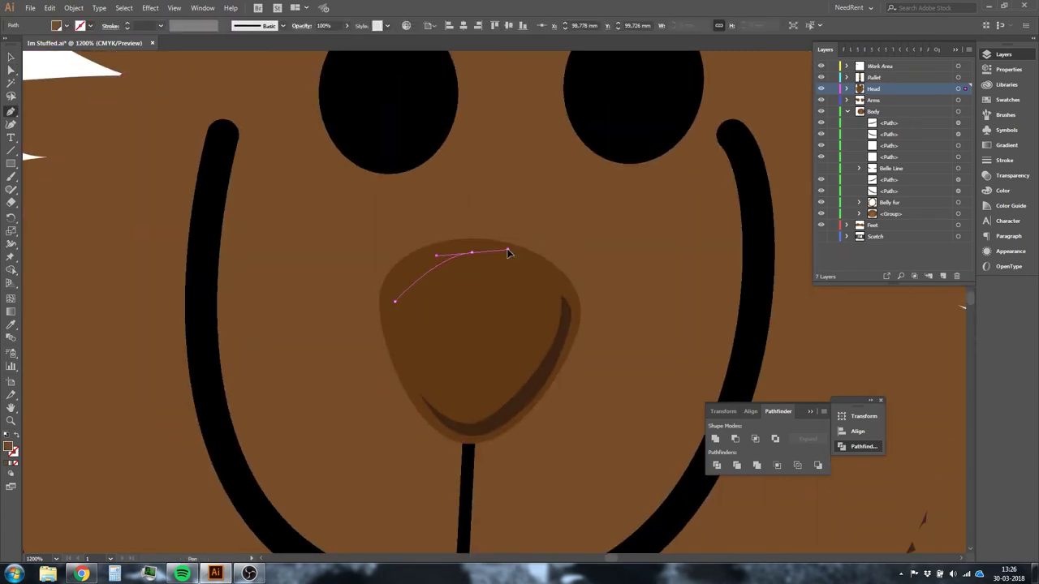
Step: Fit the whole bear in view, clear the selection, and zoom in on the head
{"action": "key", "text": "ctrl+0"}
{"action": "key", "text": "v"}
{"action": "left_click", "coordinate": [288, 209]}
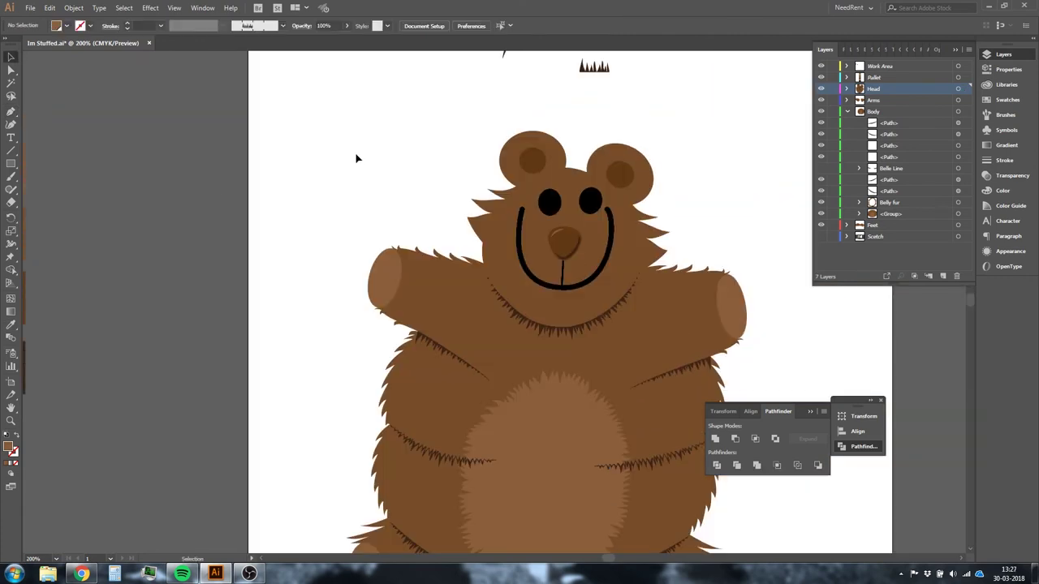
{"action": "key", "text": "ctrl+equal"}
{"action": "key", "text": "ctrl+equal"}
{"action": "key", "text": "ctrl+equal"}
{"action": "key", "text": "ctrl+equal"}
{"action": "key", "text": "ctrl+equal"}
{"action": "key", "text": "ctrl+minus"}
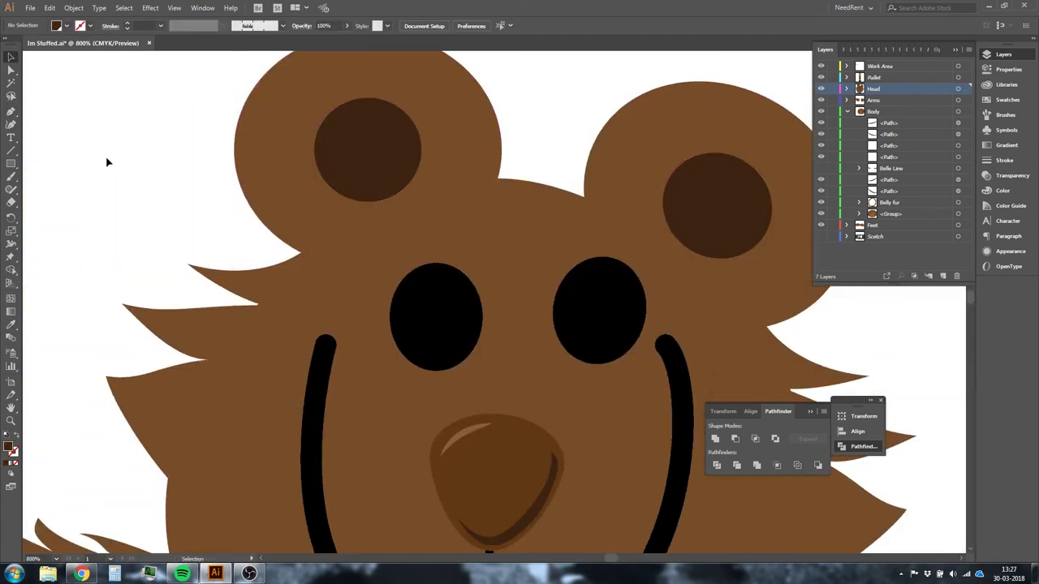
Step: Pen-draw a short arc across the top of the left ear and apply the fur brush
{"action": "key", "text": "ctrl+minus"}
{"action": "key", "text": "ctrl+minus"}
{"action": "key", "text": "ctrl+minus"}
Step: Copy the ear fur stroke onto the top of the right ear
{"action": "key", "text": "ctrl+equal"}
{"action": "key", "text": "ctrl+equal"}
{"action": "key", "text": "p"}
{"action": "left_click", "coordinate": [257, 159]}
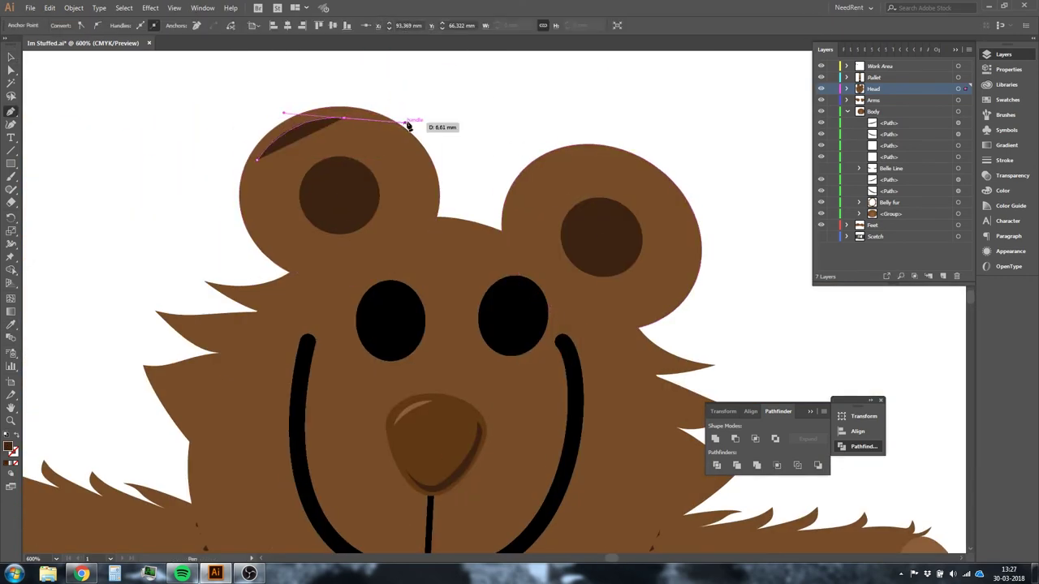
{"action": "key", "text": "v"}
{"action": "key", "text": "ctrl+minus"}
{"action": "key", "text": "ctrl+minus"}
{"action": "left_click", "coordinate": [1004, 114]}
{"action": "left_click", "coordinate": [920, 231]}
{"action": "key", "text": "v"}
{"action": "key", "text": "ctrl+equal"}
{"action": "key", "text": "ctrl+equal"}
{"action": "key", "text": "ctrl+equal"}
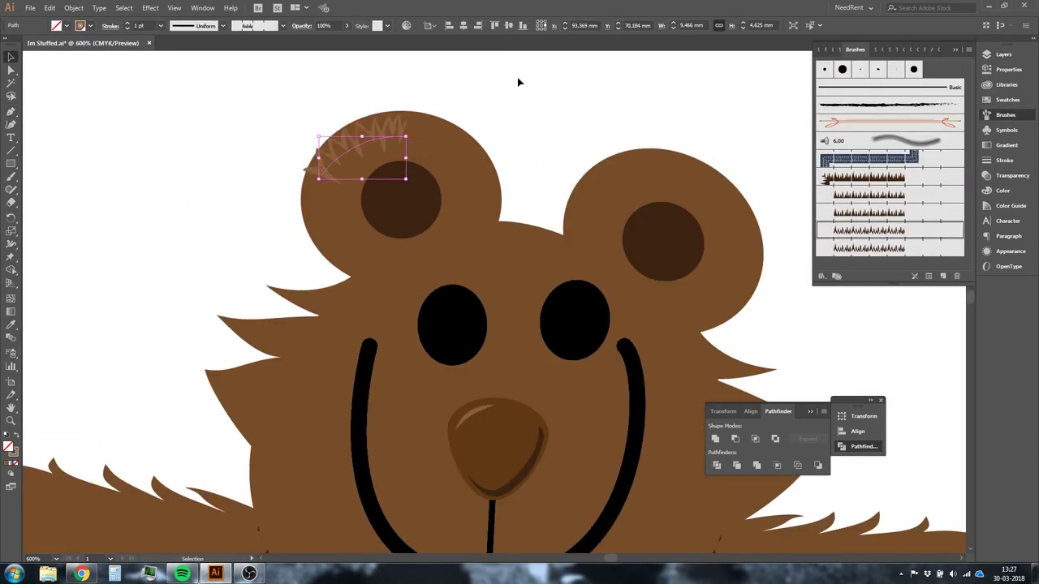
{"action": "left_click_drag", "start_coordinate": [519, 122], "coordinate": [474, 152]}
{"action": "key", "text": "a"}
{"action": "left_click", "coordinate": [392, 172]}
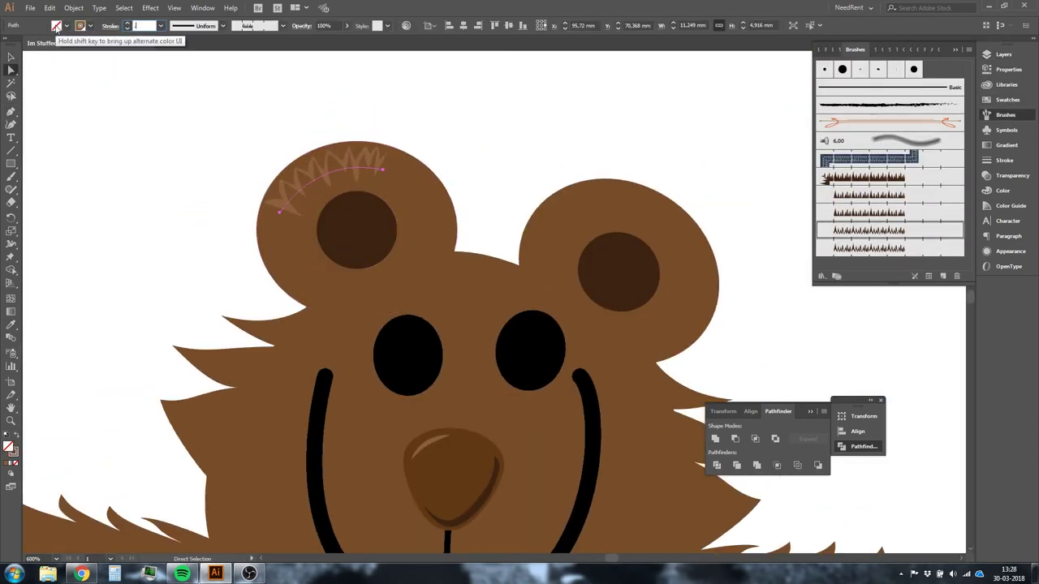
{"action": "left_click_drag", "start_coordinate": [626, 186], "coordinate": [643, 210]}
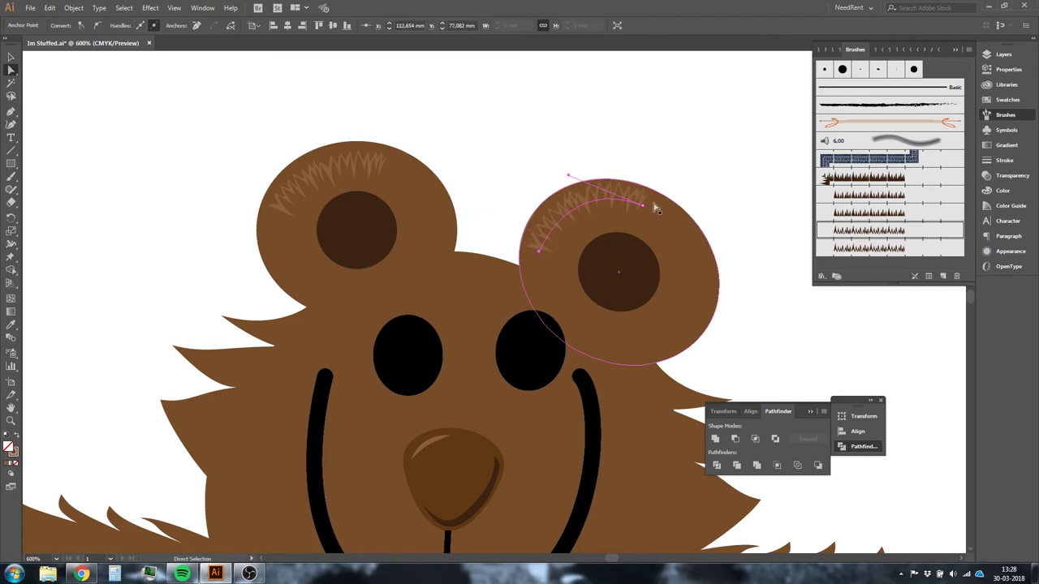
{"action": "key", "text": "ctrl+shift+a"}
Step: Add a fur-brush tuft along the top of the arm
{"action": "key", "text": "ctrl+minus"}
{"action": "key", "text": "ctrl+minus"}
{"action": "scroll", "coordinate": [278, 240], "scroll_direction": "down", "scroll_amount": 3}
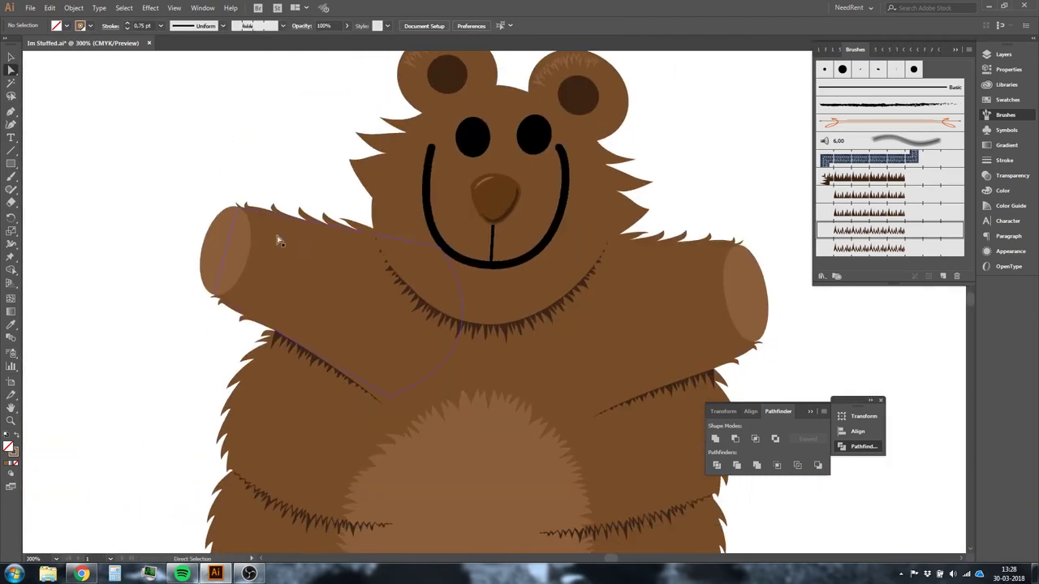
{"action": "key", "text": "v"}
{"action": "key", "text": "ctrl+shift+a"}
{"action": "key", "text": "ctrl+minus"}
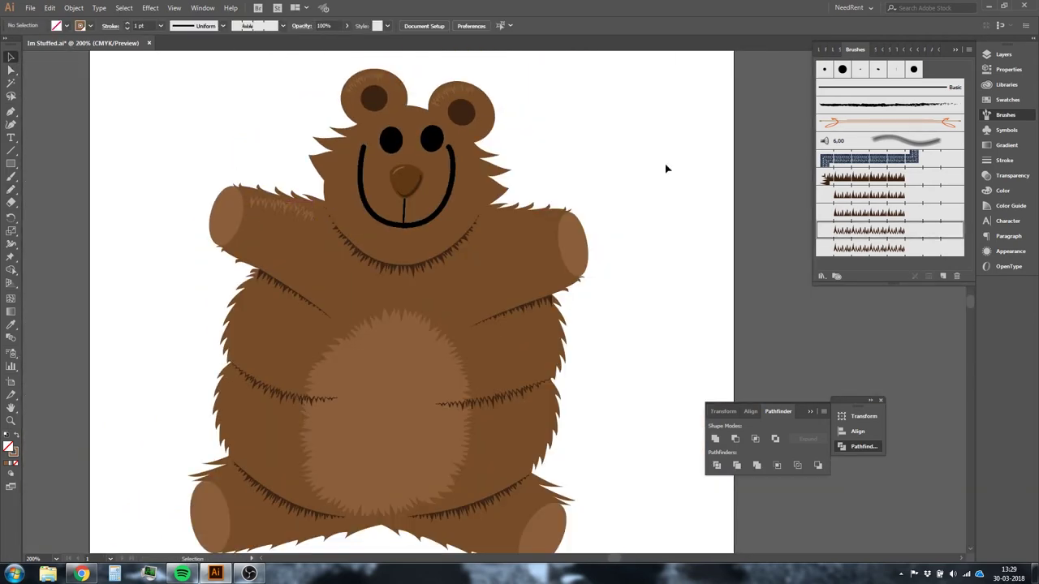
{"action": "key", "text": "ctrl+plus"}
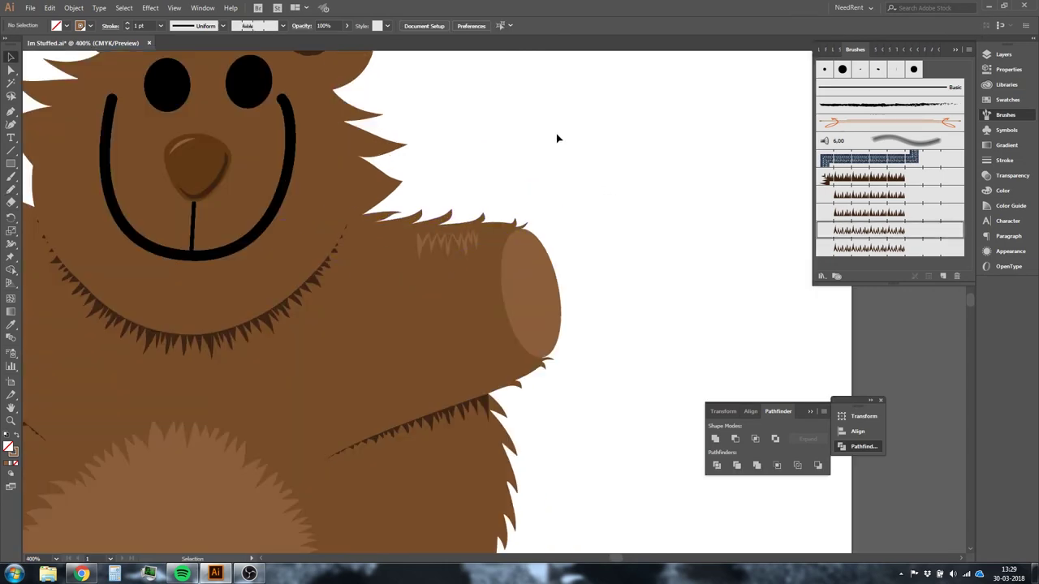
{"action": "scroll", "coordinate": [321, 241], "scroll_direction": "left", "scroll_amount": 5}
{"action": "left_click", "coordinate": [917, 223]}
{"action": "key", "text": "ctrl+minus"}
{"action": "key", "text": "ctrl+plus"}
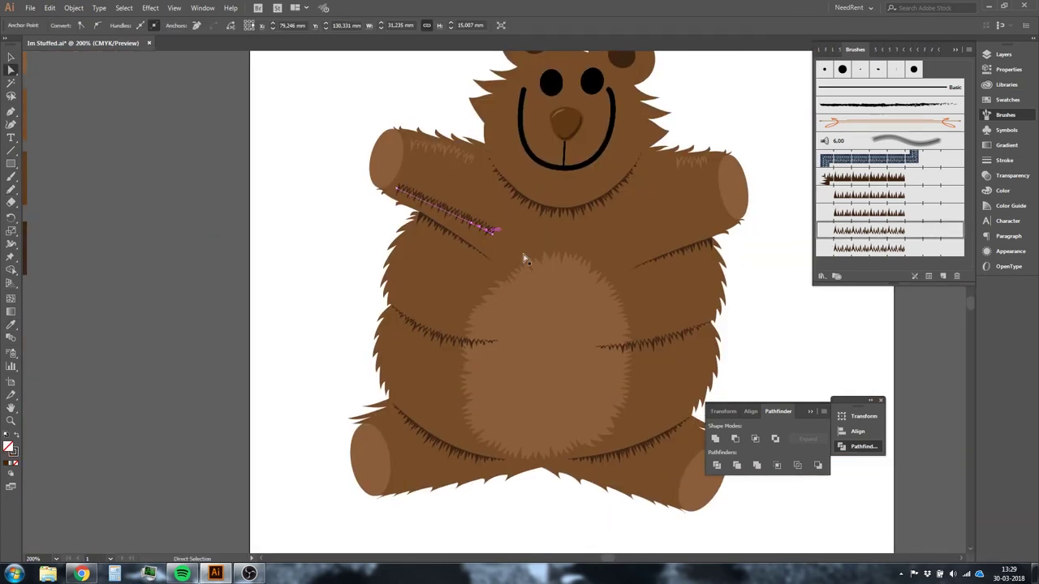
{"action": "key", "text": "ctrl+minus"}
Step: Duplicate small fur tufts along the right arm's top edge and onto the feet
{"action": "key", "text": "a"}
{"action": "key", "text": "ctrl+shift+a"}
{"action": "scroll", "coordinate": [81, 128], "scroll_direction": "down", "scroll_amount": 5}
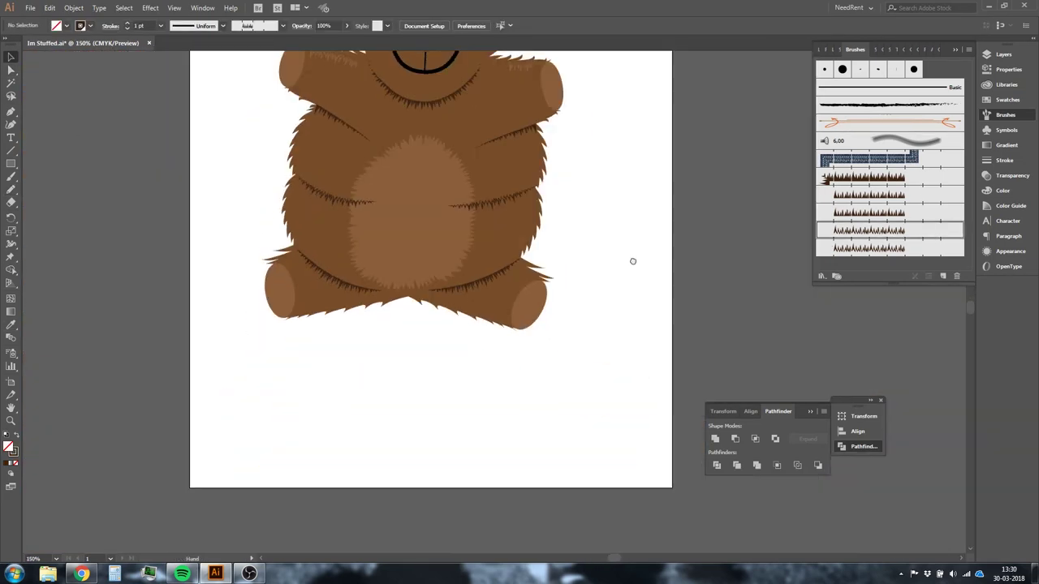
{"action": "key", "text": "ctrl+plus"}
{"action": "key", "text": "ctrl+plus"}
{"action": "key", "text": "v"}
{"action": "left_click_drag", "start_coordinate": [431, 177], "coordinate": [479, 186]}
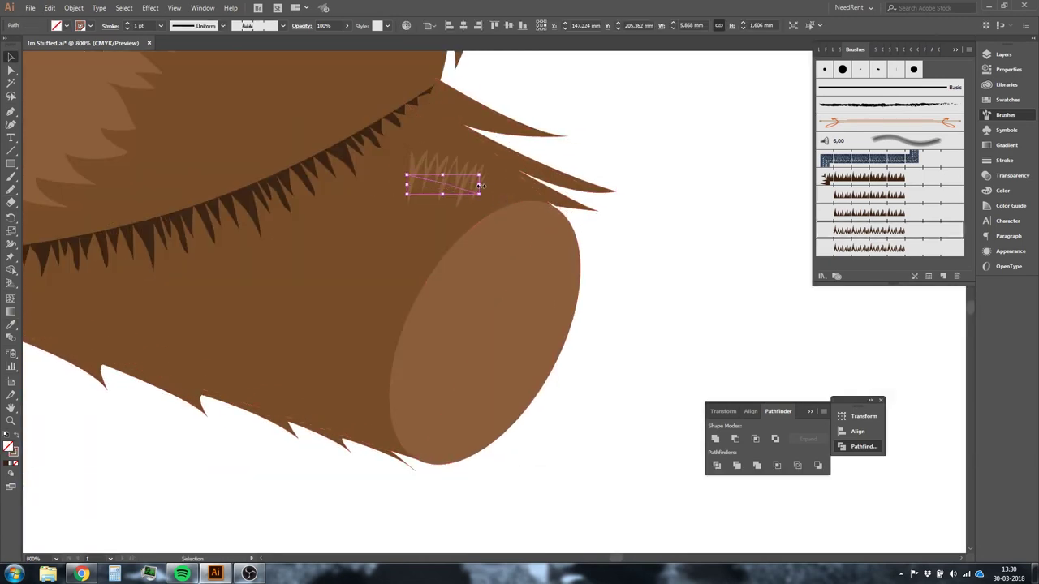
{"action": "key", "text": "ctrl+minus"}
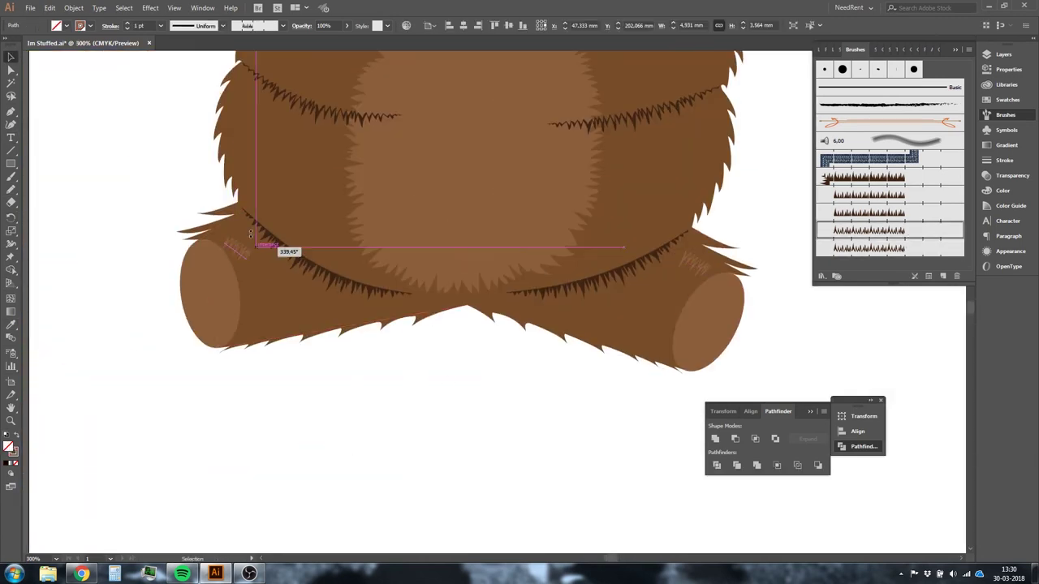
{"action": "key", "text": "ctrl+plus"}
{"action": "key", "text": "ctrl+0"}
{"action": "key", "text": "ctrl+plus"}
{"action": "key", "text": "ctrl+plus"}
{"action": "key", "text": "ctrl+plus"}
{"action": "key", "text": "ctrl+plus"}
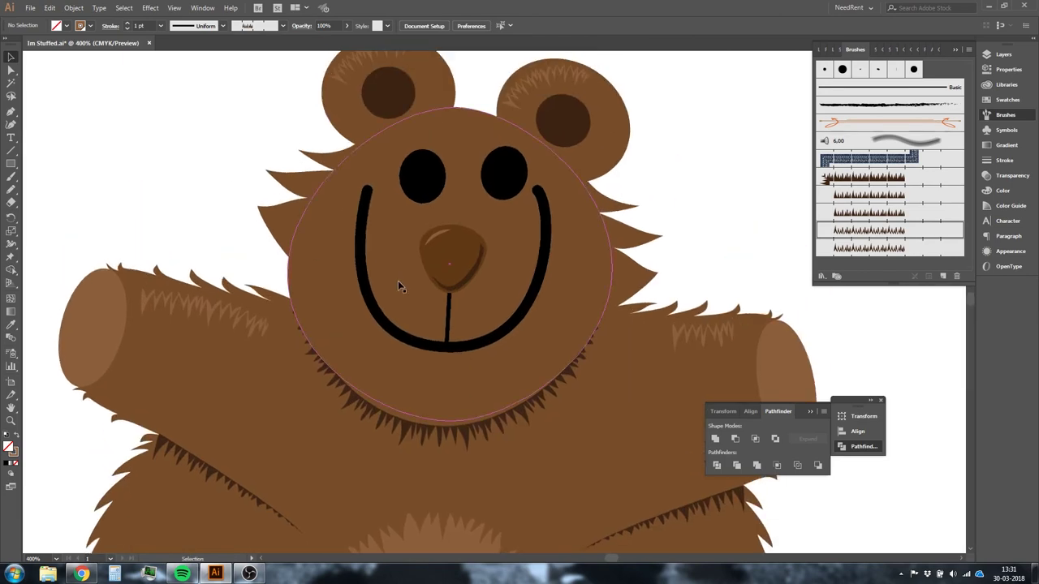
Step: Sample the existing chin fur colour and set it as the stroke for a new path
{"action": "left_click", "coordinate": [578, 330], "text": "ctrl"}
{"action": "key", "text": "ctrl+minus"}
{"action": "key", "text": "ctrl+minus"}
{"action": "key", "text": "i"}
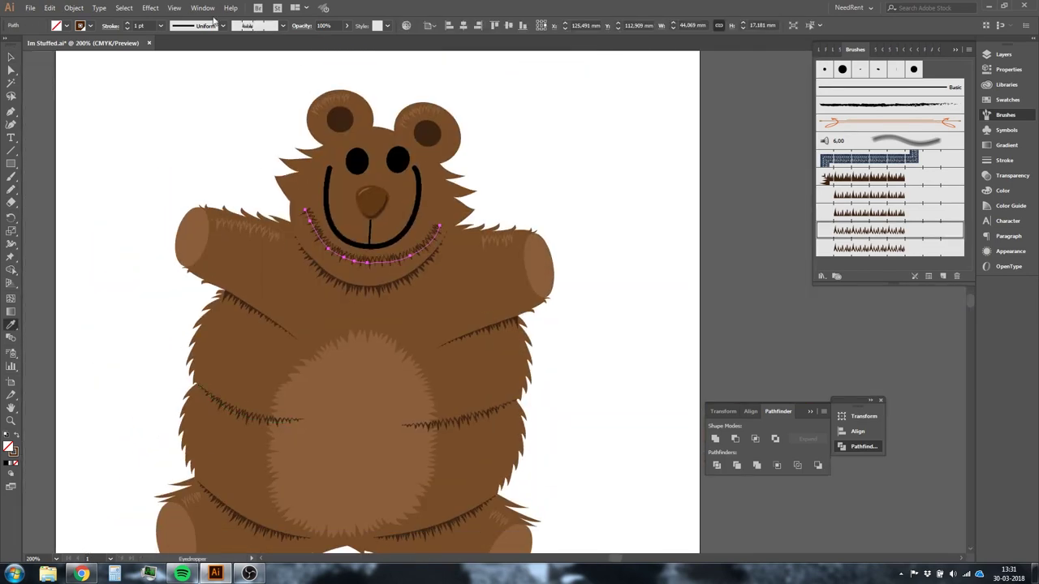
{"action": "key", "text": "ctrl+plus"}
{"action": "key", "text": "ctrl+plus"}
{"action": "key", "text": "ctrl+plus"}
{"action": "key", "text": "p"}
{"action": "key", "text": "ctrl+shift+a"}
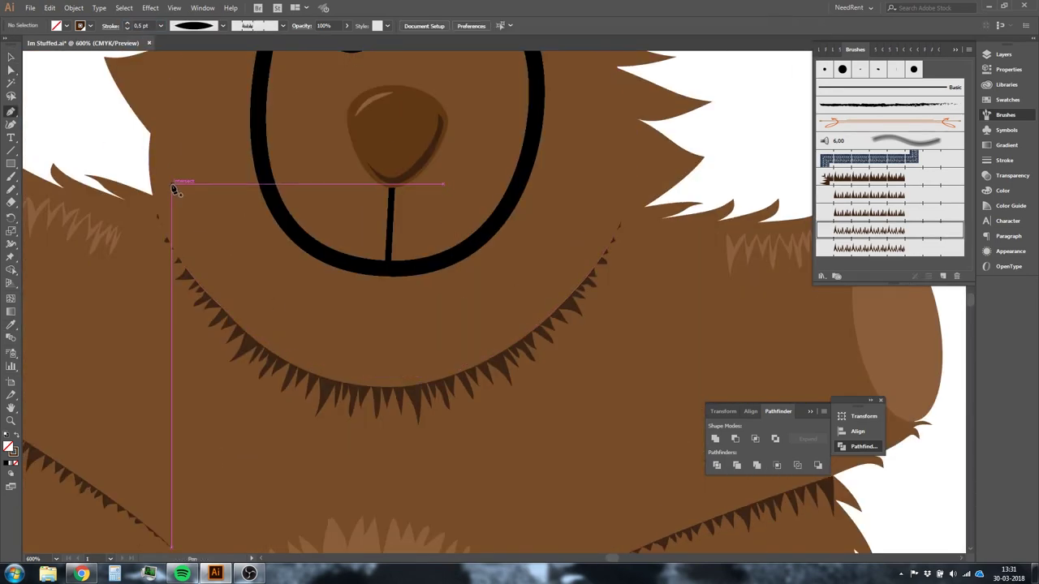
{"action": "key", "text": "shift+x"}
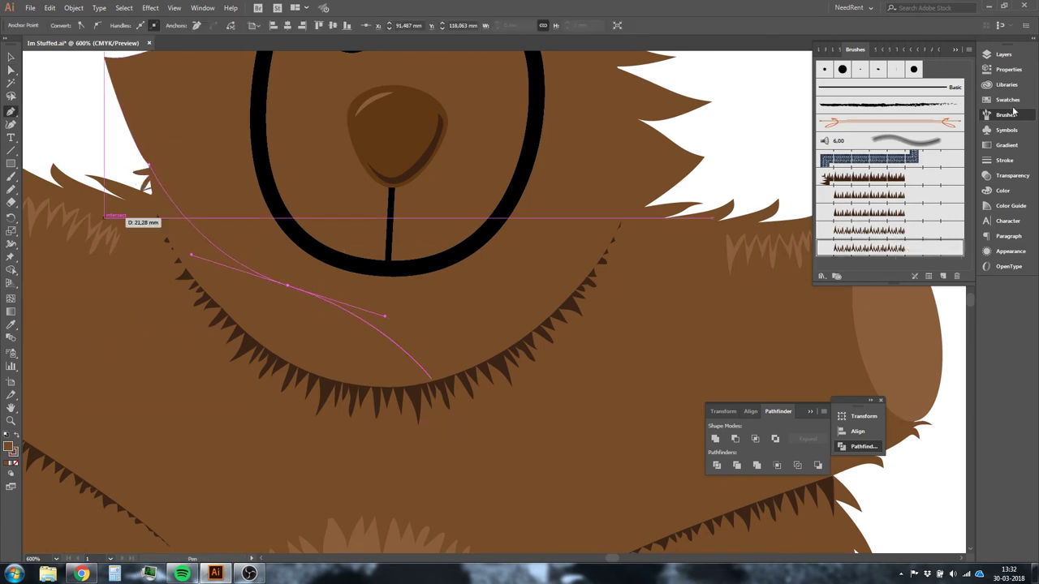
{"action": "left_click", "coordinate": [1007, 99]}
Step: Pen-draw a smile-shaped curve under the mouth and apply the fur brush
{"action": "left_click", "coordinate": [625, 209]}
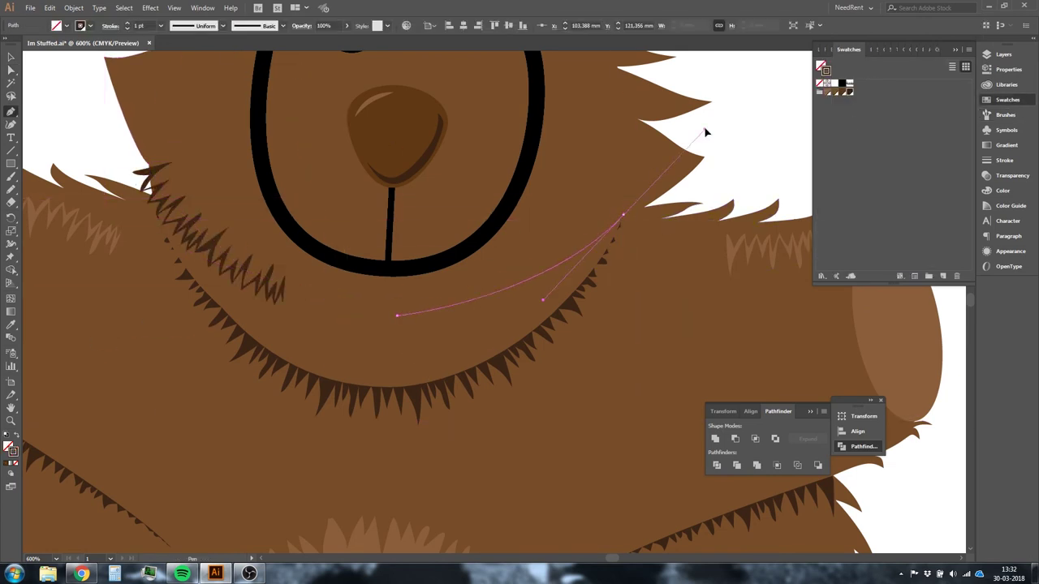
{"action": "key", "text": "ctrl+shift+a"}
{"action": "left_click_drag", "start_coordinate": [385, 328], "coordinate": [486, 327]}
{"action": "left_click", "coordinate": [556, 249]}
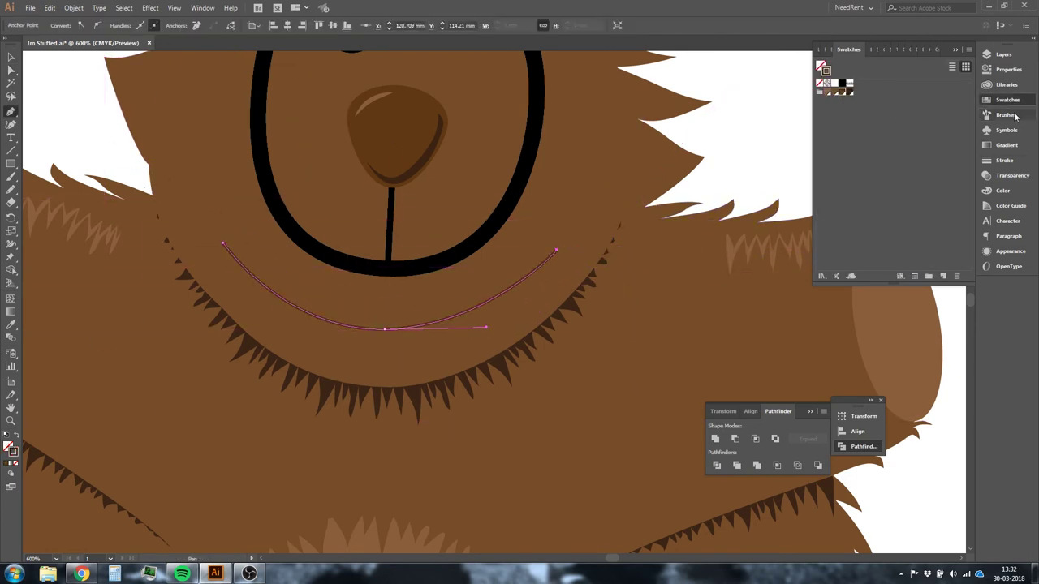
{"action": "left_click", "coordinate": [1015, 115]}
{"action": "left_click", "coordinate": [920, 229]}
Step: Set the fur line's stroke weight to about 0.8 pt and deselect it
{"action": "left_click", "coordinate": [1021, 101]}
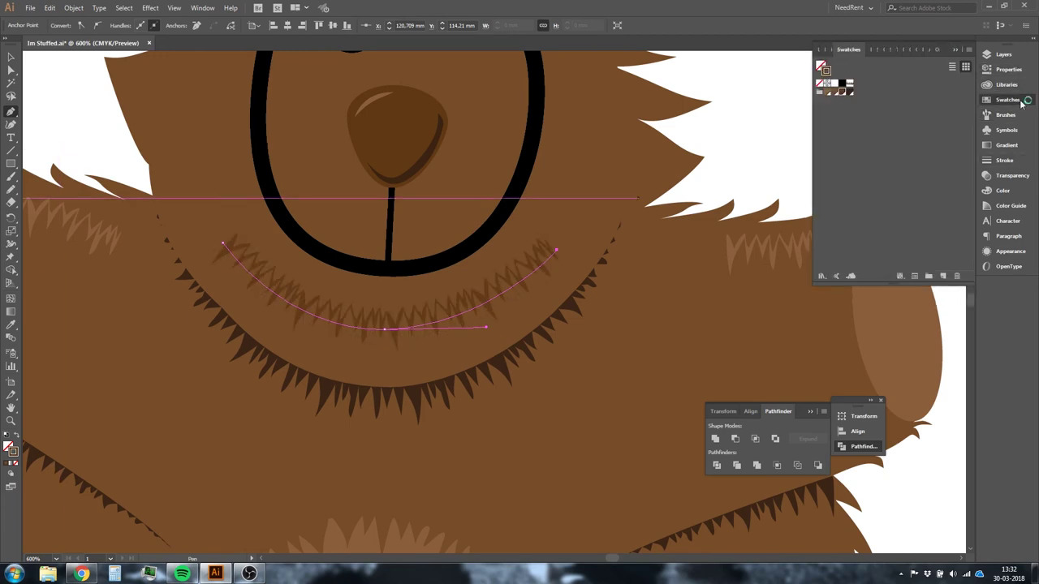
{"action": "left_click", "coordinate": [1013, 160]}
{"action": "left_click", "coordinate": [914, 66]}
{"action": "key", "text": "v"}
{"action": "left_click", "coordinate": [760, 115]}
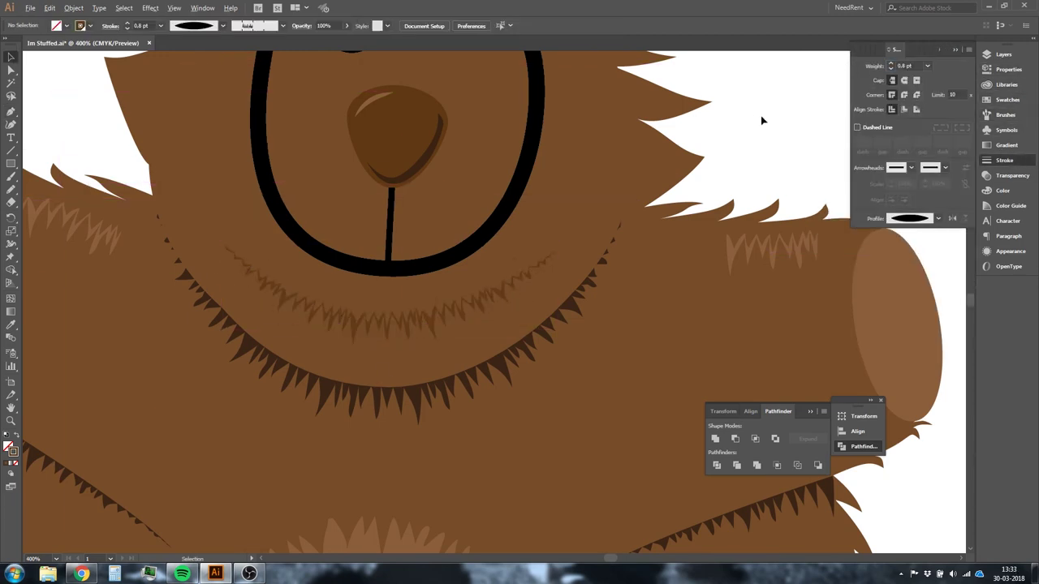
{"action": "key", "text": "ctrl+minus"}
{"action": "key", "text": "ctrl+minus"}
{"action": "left_click", "coordinate": [1007, 99]}
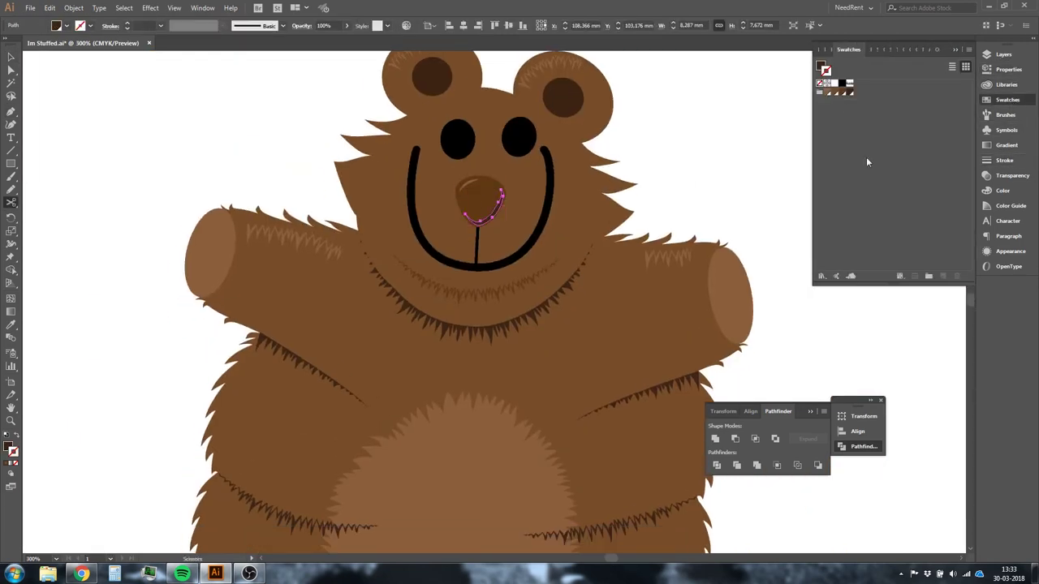
{"action": "left_click", "coordinate": [508, 322], "text": "shift"}
{"action": "scroll", "coordinate": [470, 442], "scroll_direction": "down", "scroll_amount": 3}
{"action": "left_click", "coordinate": [1007, 100]}
{"action": "key", "text": "ctrl+minus"}
{"action": "key", "text": "ctrl+minus"}
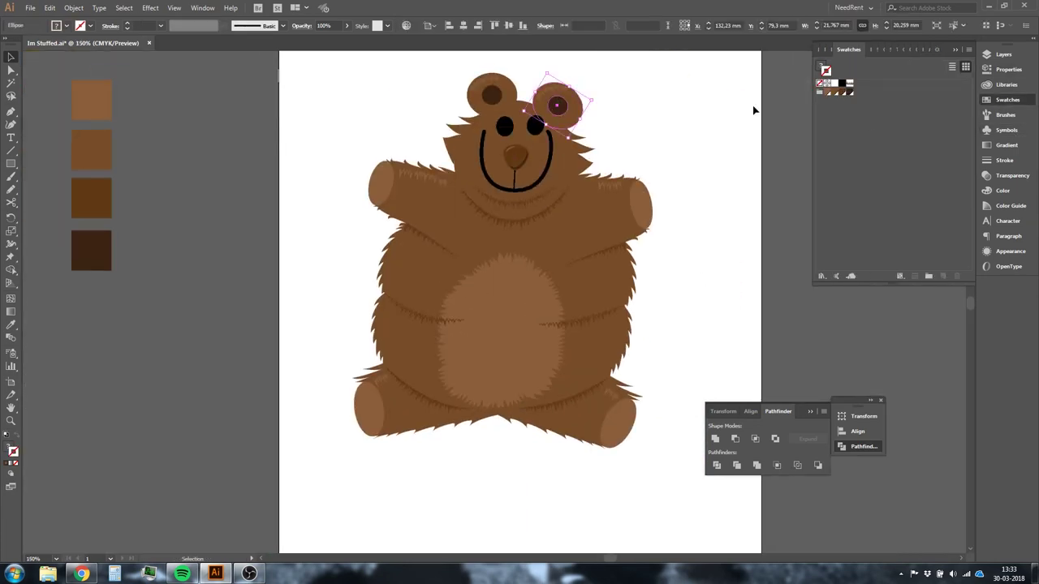
{"action": "left_click", "coordinate": [490, 95], "text": "ctrl"}
{"action": "scroll", "coordinate": [572, 151], "scroll_direction": "up", "scroll_amount": 1}
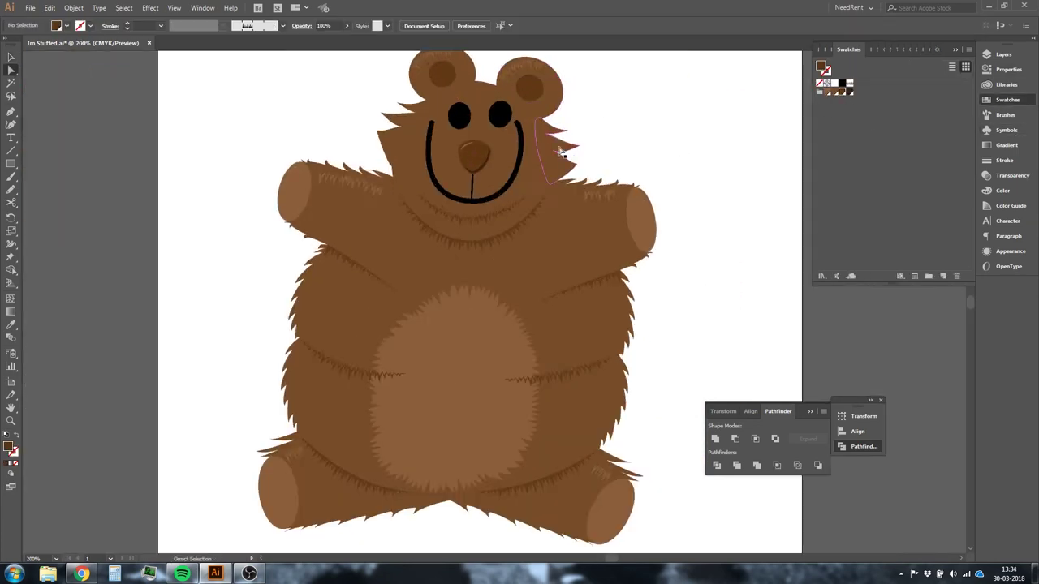
{"action": "scroll", "coordinate": [572, 152], "scroll_direction": "up", "scroll_amount": 2}
{"action": "left_click", "coordinate": [346, 323]}
{"action": "key", "text": "ctrl+minus"}
{"action": "key", "text": "ctrl+minus"}
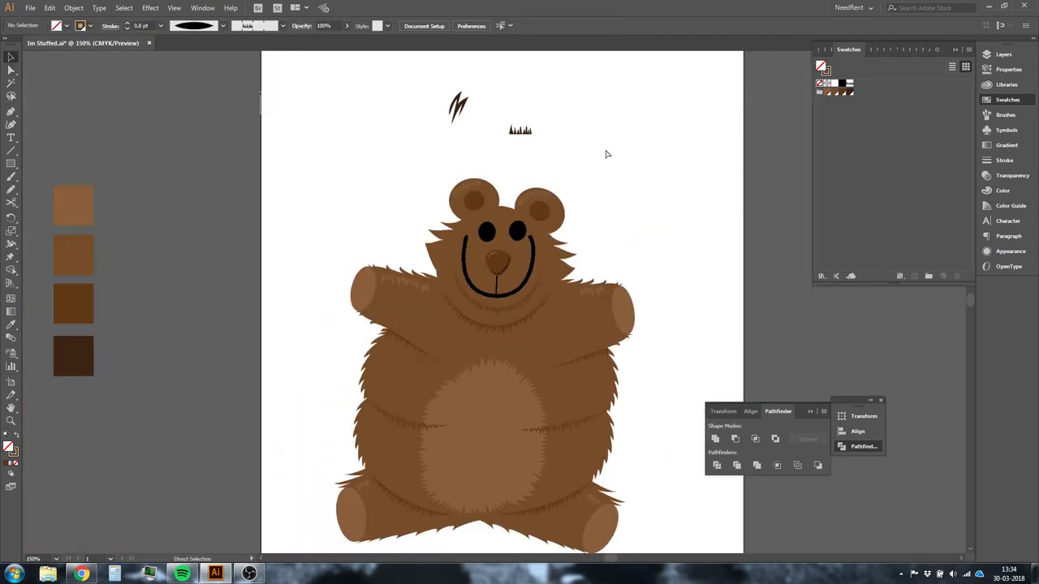
Step: Change the I'M STUFFED title to DK Lemon Yellow Sun and enlarge it above the bear
{"action": "left_click", "coordinate": [1003, 53]}
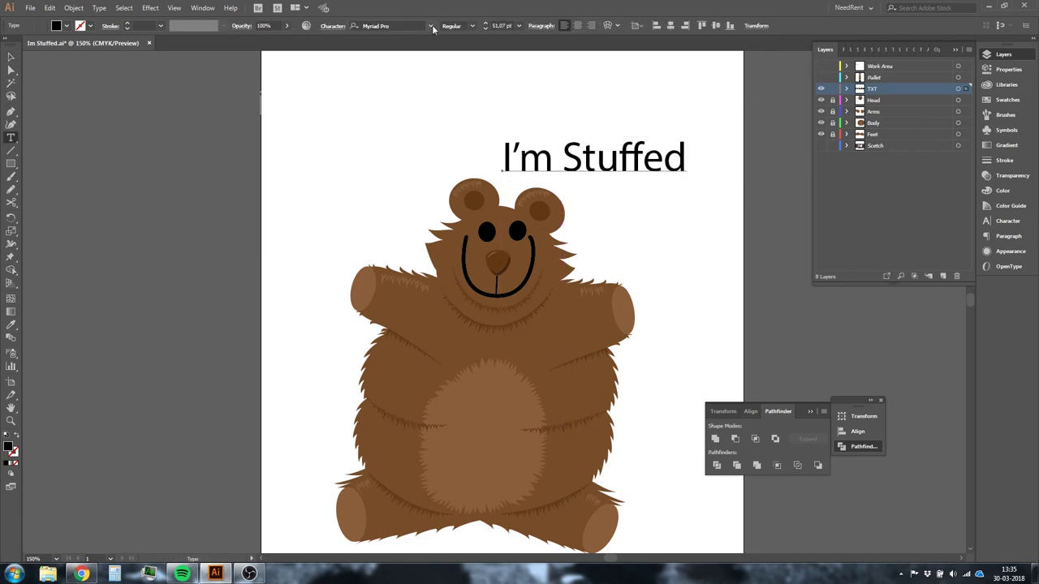
{"action": "left_click", "coordinate": [434, 29]}
{"action": "left_click", "coordinate": [357, 167]}
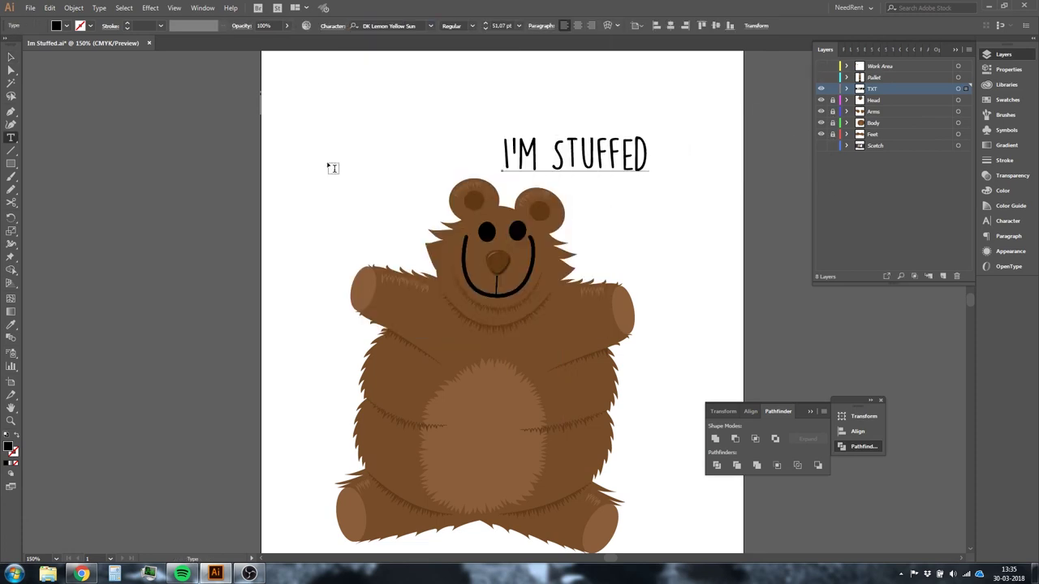
{"action": "left_click_drag", "start_coordinate": [646, 174], "coordinate": [723, 213]}
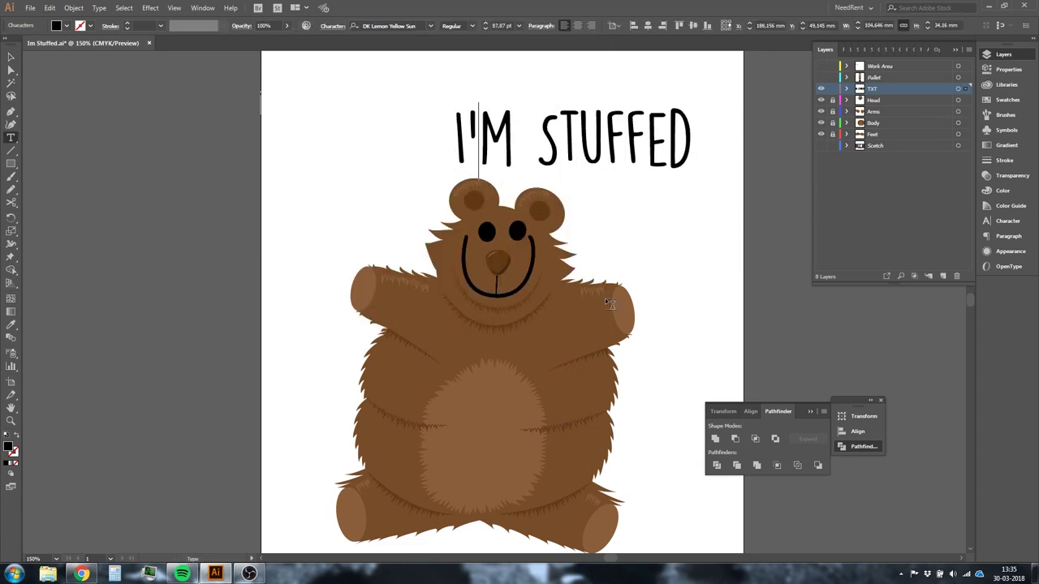
{"action": "key", "text": "ctrl+t"}
{"action": "key", "text": "ctrl+shift+a"}
{"action": "key", "text": "ctrl+minus"}
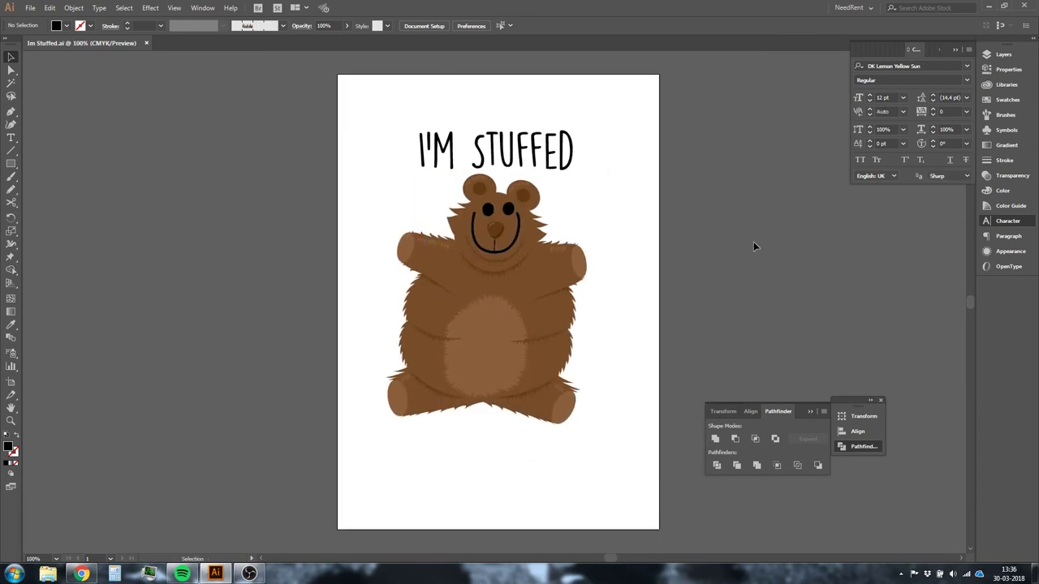
Step: Create a new layer named Outline and move it down above Scratch
{"action": "left_click", "coordinate": [1004, 53]}
{"action": "double_click", "coordinate": [875, 89]}
{"action": "key", "text": "Return"}
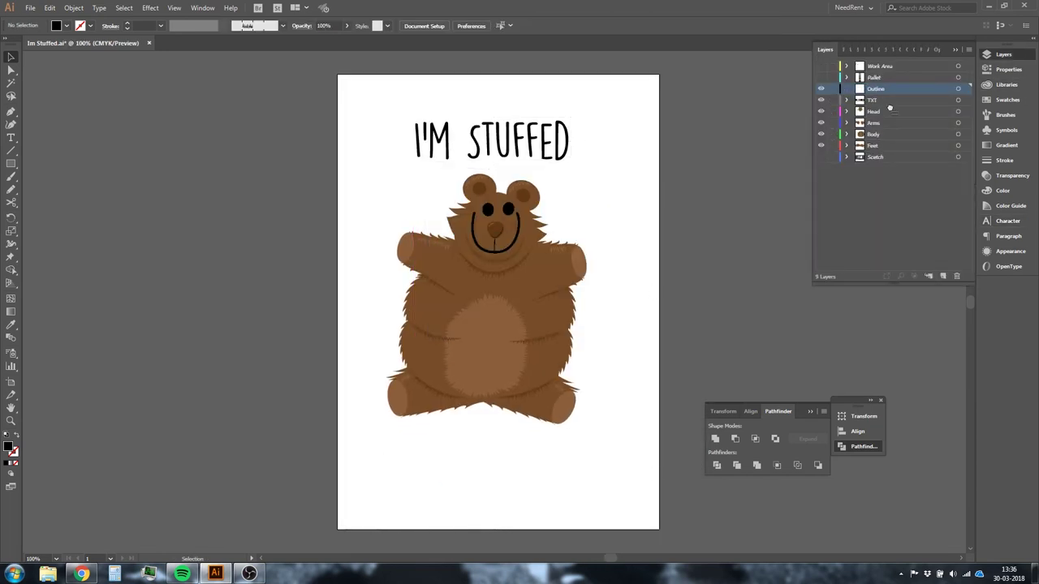
{"action": "left_click_drag", "start_coordinate": [889, 108], "coordinate": [885, 151]}
{"action": "left_click", "coordinate": [820, 146], "text": "alt"}
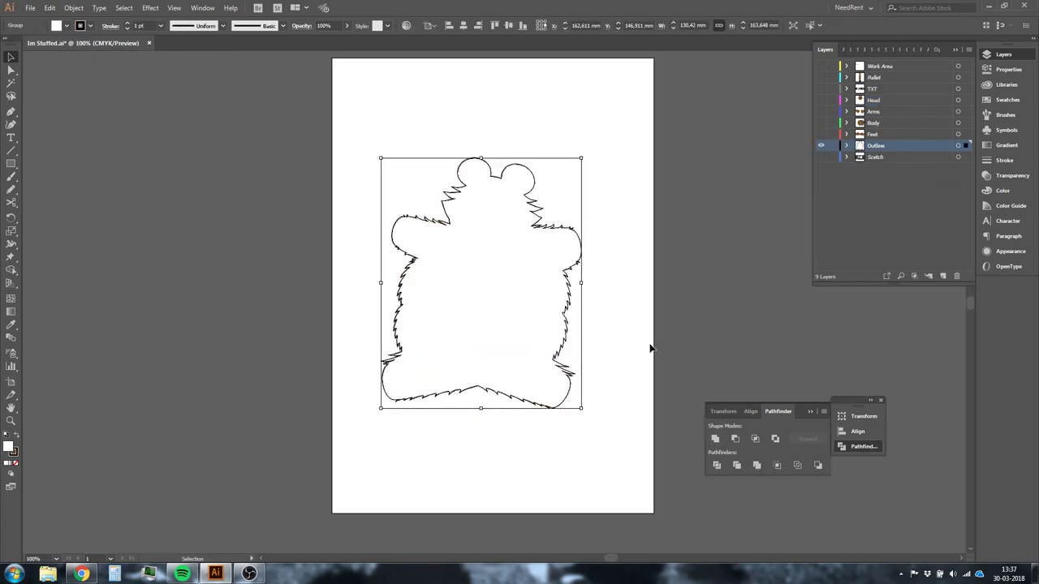
Step: Fill the bear outline shape with dark brown from Swatches
{"action": "key", "text": "shift+x"}
{"action": "left_click", "coordinate": [1007, 99]}
{"action": "left_click", "coordinate": [850, 93]}
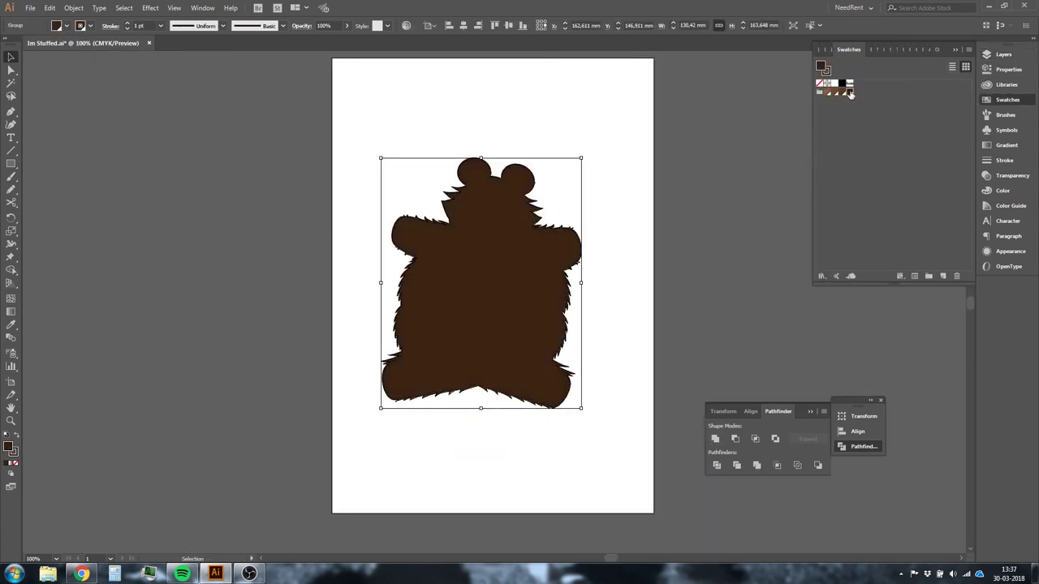
{"action": "left_click", "coordinate": [1004, 54]}
{"action": "left_click", "coordinate": [821, 145], "text": "alt"}
Step: Thicken the outline's stroke weight to about 10 pt
{"action": "key", "text": "Up"}
{"action": "key", "text": "Up"}
{"action": "key", "text": "Up"}
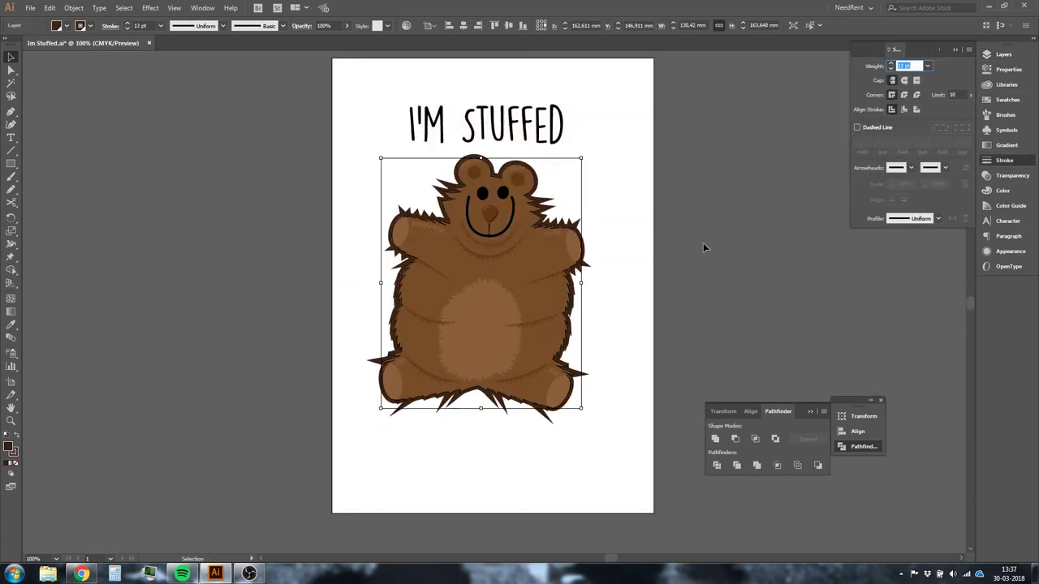
{"action": "left_click", "coordinate": [736, 281]}
{"action": "key", "text": "ctrl+="}
{"action": "left_click_drag", "start_coordinate": [681, 201], "coordinate": [684, 219]}
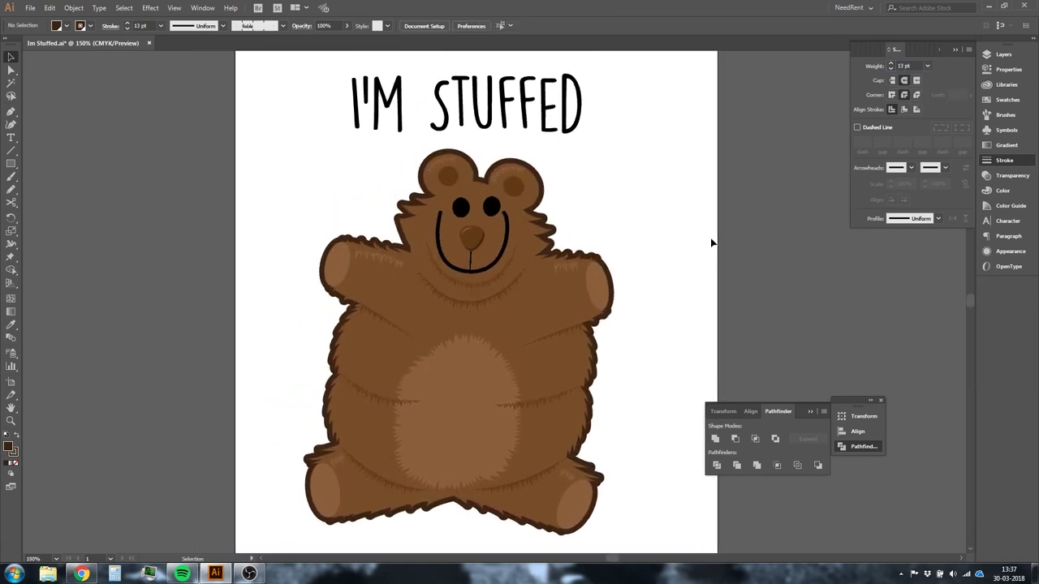
{"action": "left_click", "coordinate": [1003, 54]}
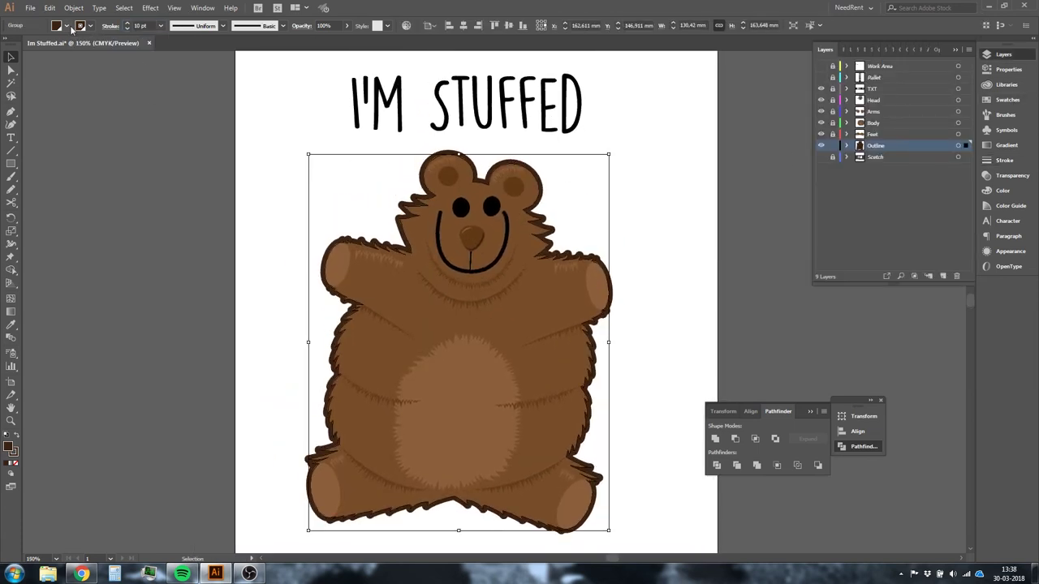
Step: Apply Object > Path > Offset Path to the bear outline group
{"action": "left_click", "coordinate": [528, 168]}
{"action": "left_click", "coordinate": [612, 314]}
{"action": "left_click", "coordinate": [74, 7]}
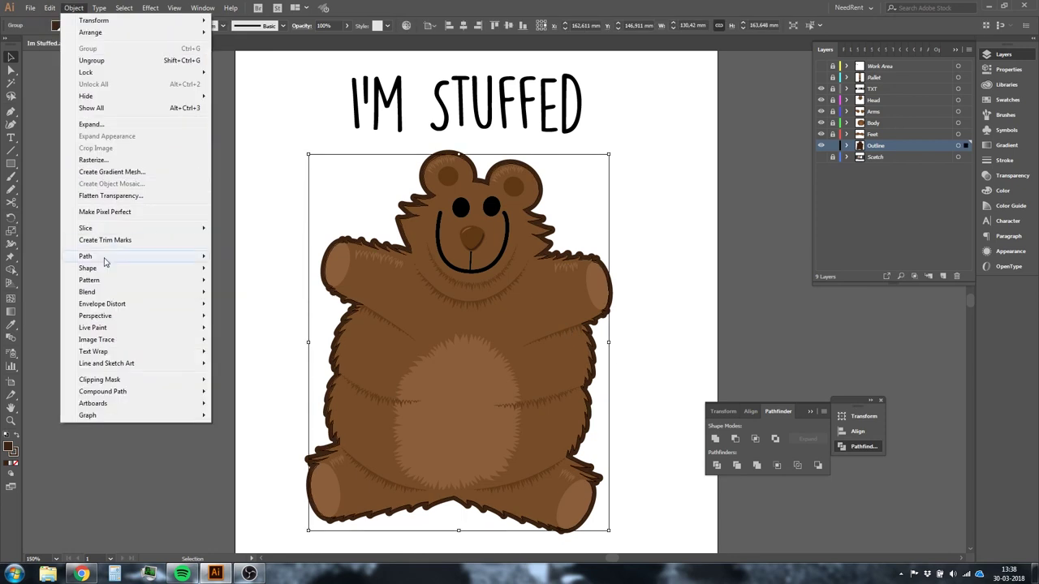
{"action": "left_click", "coordinate": [244, 299]}
{"action": "key", "text": "Return"}
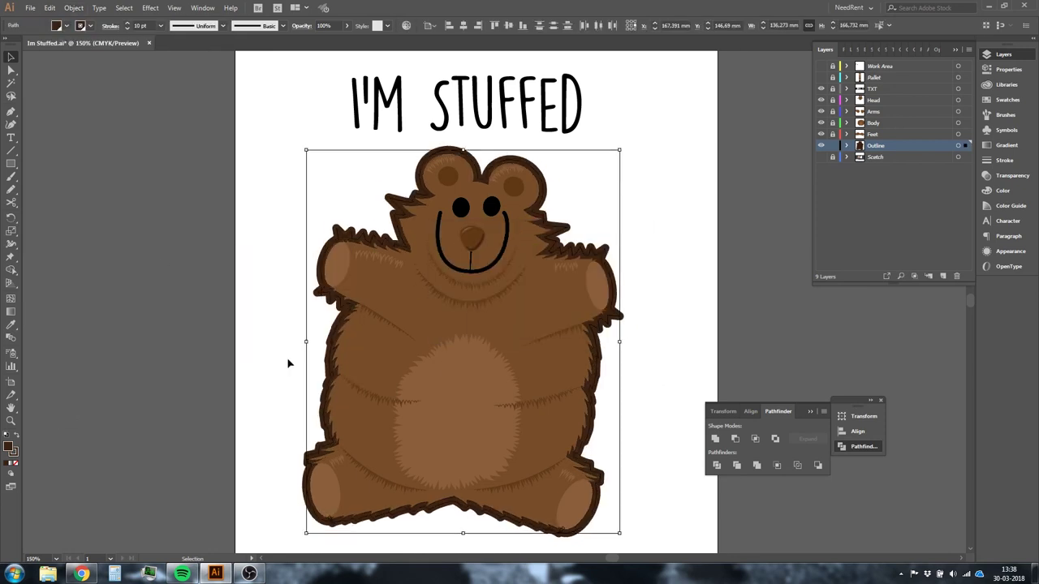
{"action": "left_click", "coordinate": [382, 220]}
Step: Apply a 10 pt offset path to the outline around the left arm
{"action": "key", "text": "ctrl+plus"}
{"action": "key", "text": "ctrl+plus"}
{"action": "left_click_drag", "start_coordinate": [394, 245], "coordinate": [453, 307]}
{"action": "left_click", "coordinate": [74, 7]}
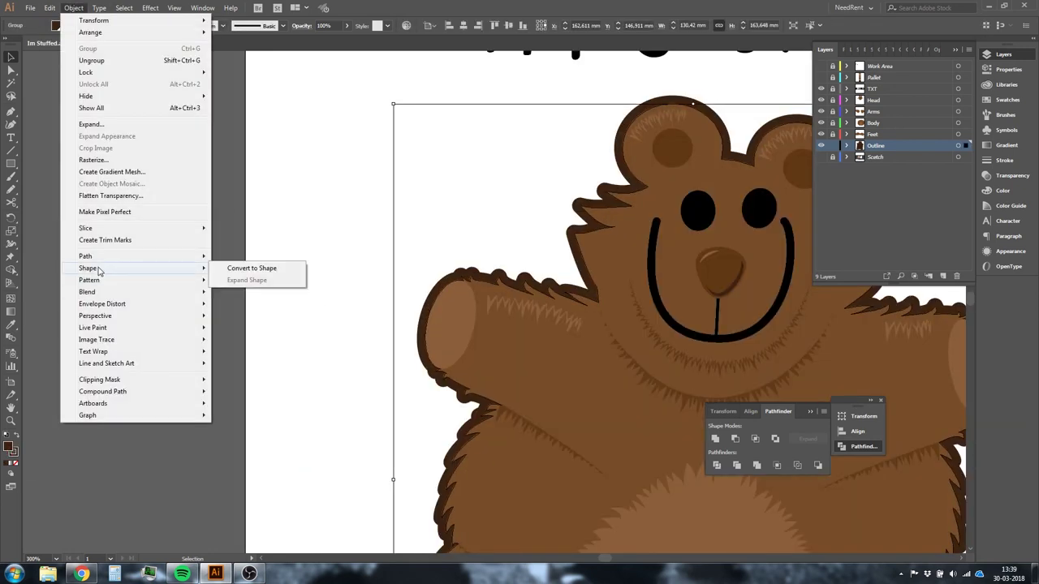
{"action": "left_click", "coordinate": [244, 299]}
{"action": "key", "text": "Return"}
{"action": "key", "text": "ctrl+z"}
Step: Colour the offset outline white and add a new layer named Test BG
{"action": "left_click_drag", "start_coordinate": [425, 220], "coordinate": [494, 340]}
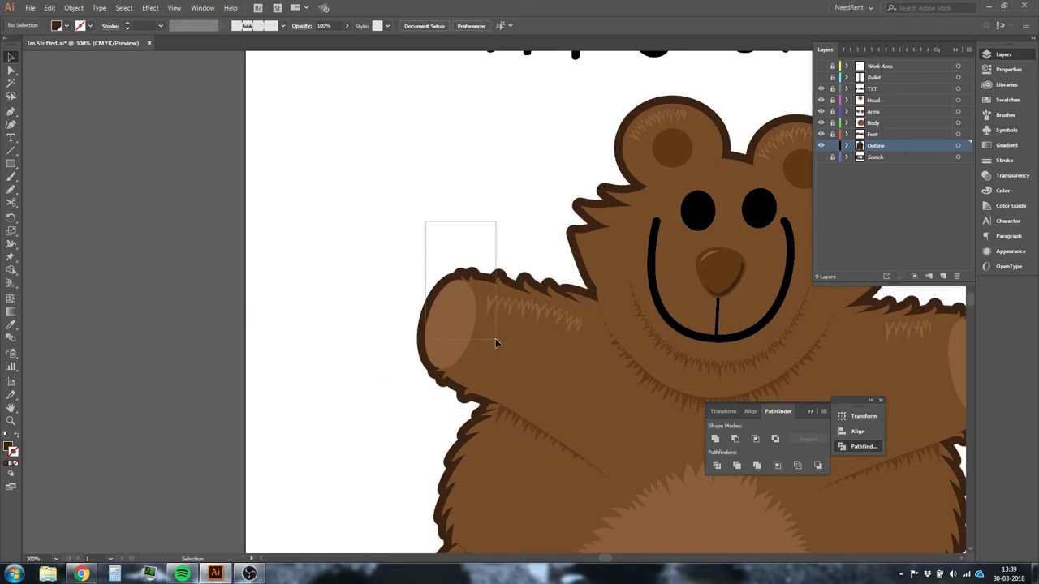
{"action": "left_click", "coordinate": [74, 7]}
{"action": "left_click", "coordinate": [268, 297]}
{"action": "key", "text": "Return"}
{"action": "double_click", "coordinate": [13, 451]}
{"action": "key", "text": "Return"}
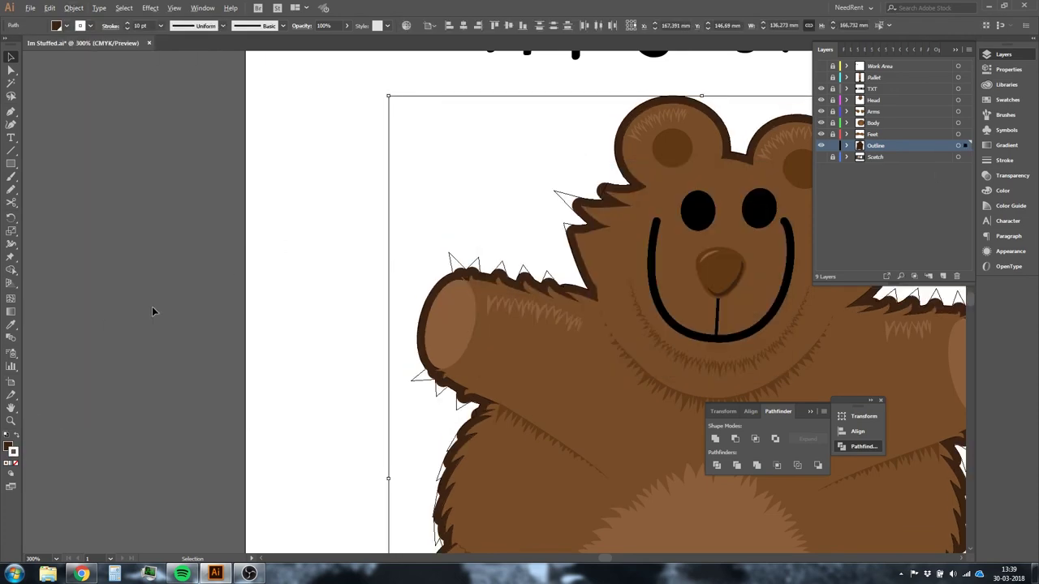
{"action": "key", "text": "ctrl+1"}
{"action": "left_click", "coordinate": [942, 276], "text": "alt"}
{"action": "type", "text": "Test BG"}
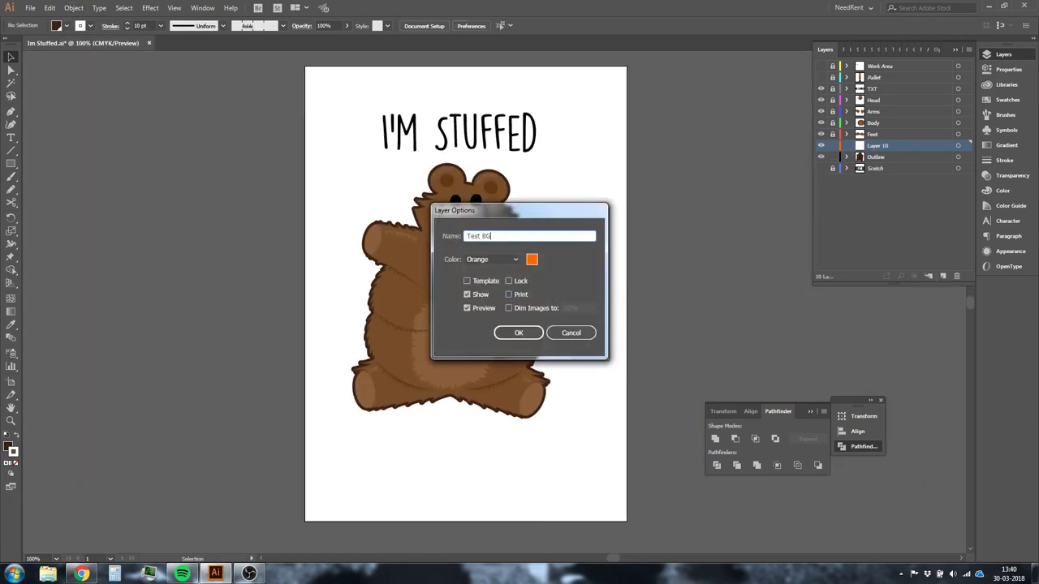
Step: Confirm the Test BG layer name and delete the white path inside the isolated outline group
{"action": "key", "text": "Return"}
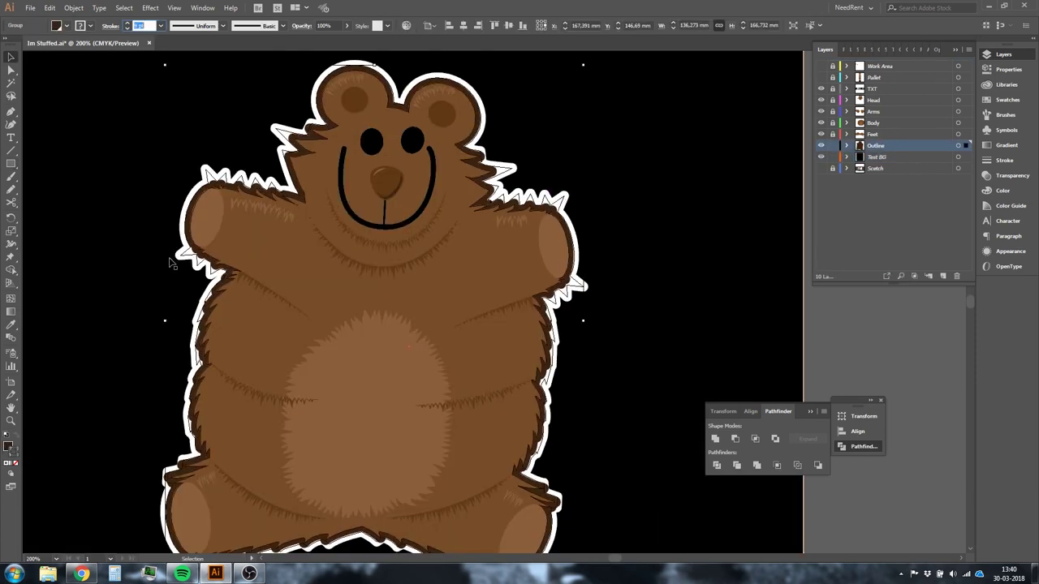
{"action": "right_click", "coordinate": [538, 220]}
{"action": "key", "text": "Escape"}
{"action": "double_click", "coordinate": [568, 202]}
{"action": "right_click", "coordinate": [561, 197]}
{"action": "key", "text": "Escape"}
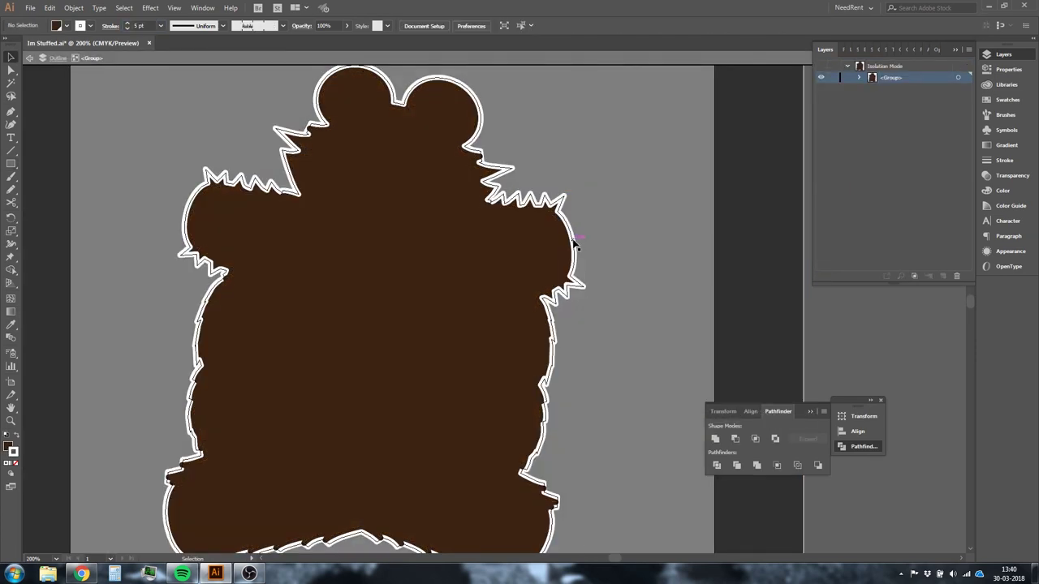
{"action": "left_click", "coordinate": [574, 242]}
{"action": "key", "text": "Delete"}
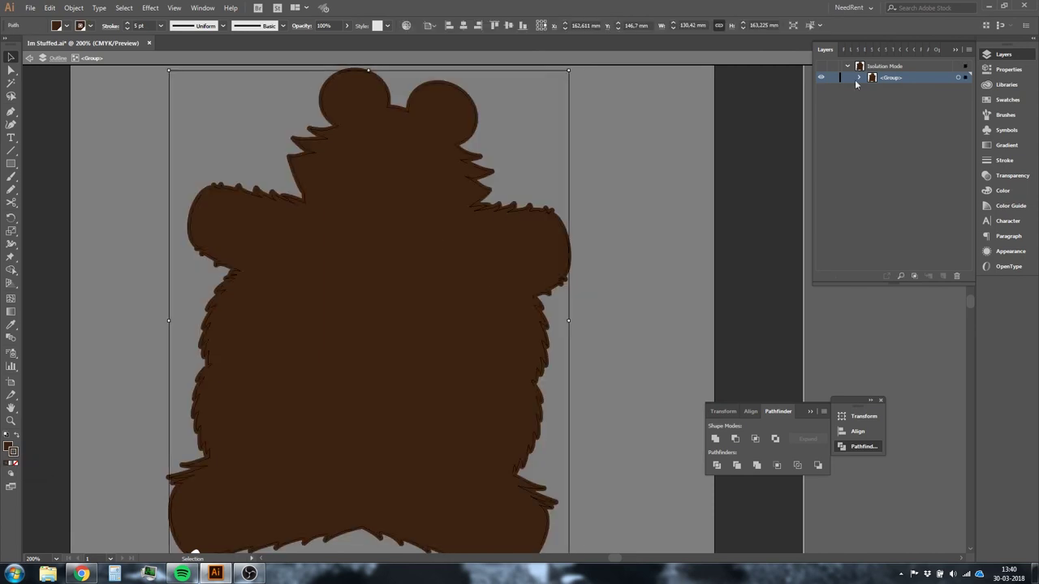
{"action": "key", "text": "Escape"}
Step: Apply a Path command to the bear's outline, then return to the whole-bear view
{"action": "key", "text": "ctrl+z"}
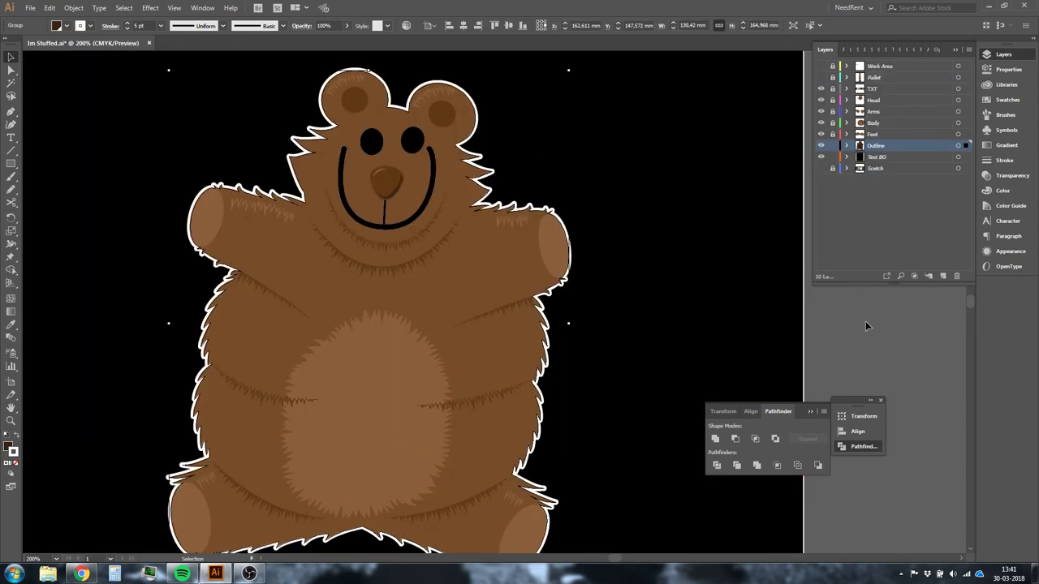
{"action": "scroll", "coordinate": [478, 236], "scroll_direction": "up", "scroll_amount": 2}
{"action": "left_click", "coordinate": [74, 8]}
{"action": "left_click", "coordinate": [259, 303]}
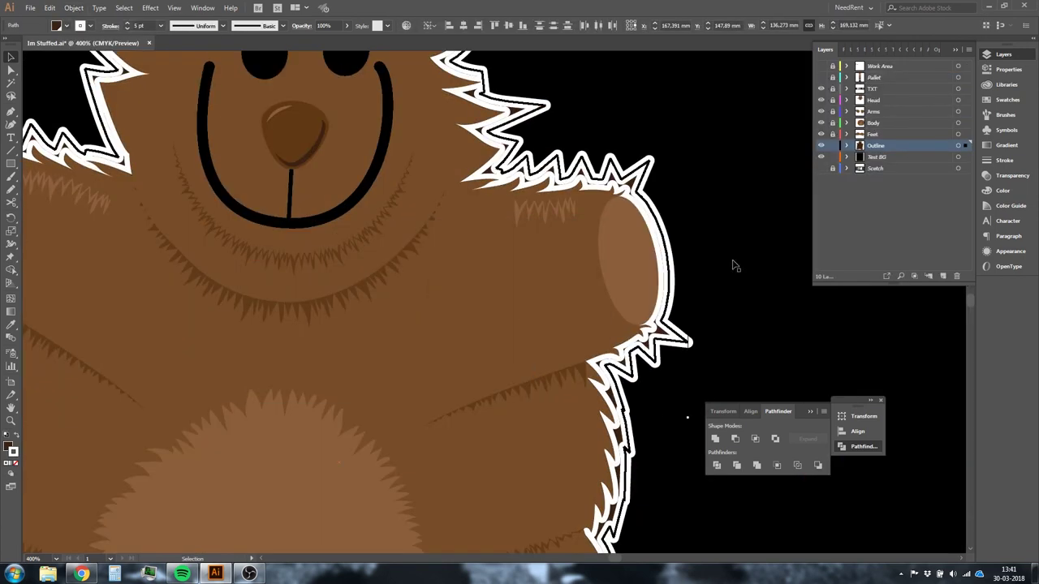
{"action": "left_click", "coordinate": [636, 188]}
{"action": "key", "text": "ctrl+z"}
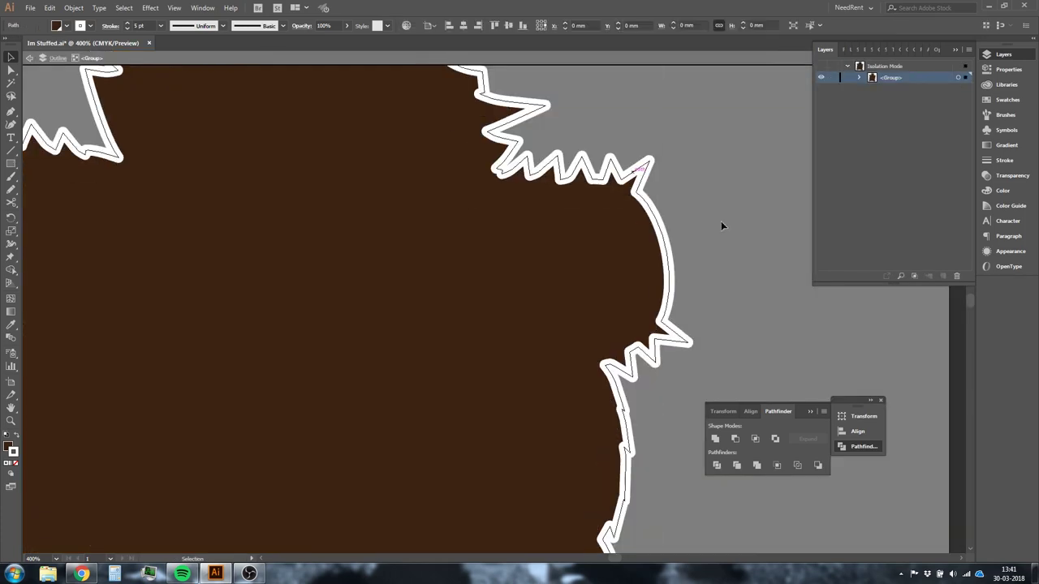
{"action": "key", "text": "ctrl+z"}
{"action": "key", "text": "ctrl+z"}
{"action": "key", "text": "ctrl+z"}
{"action": "key", "text": "ctrl+z"}
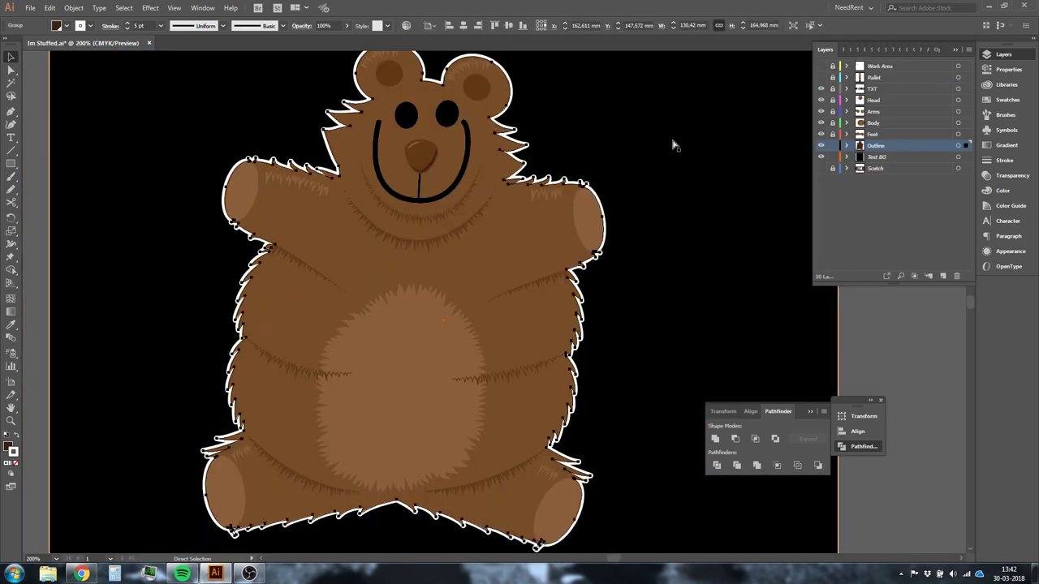
Step: Colour the bear's outline dark brown and create an offset path around it
{"action": "left_click", "coordinate": [1007, 99]}
{"action": "left_click", "coordinate": [846, 92]}
{"action": "left_click", "coordinate": [547, 56]}
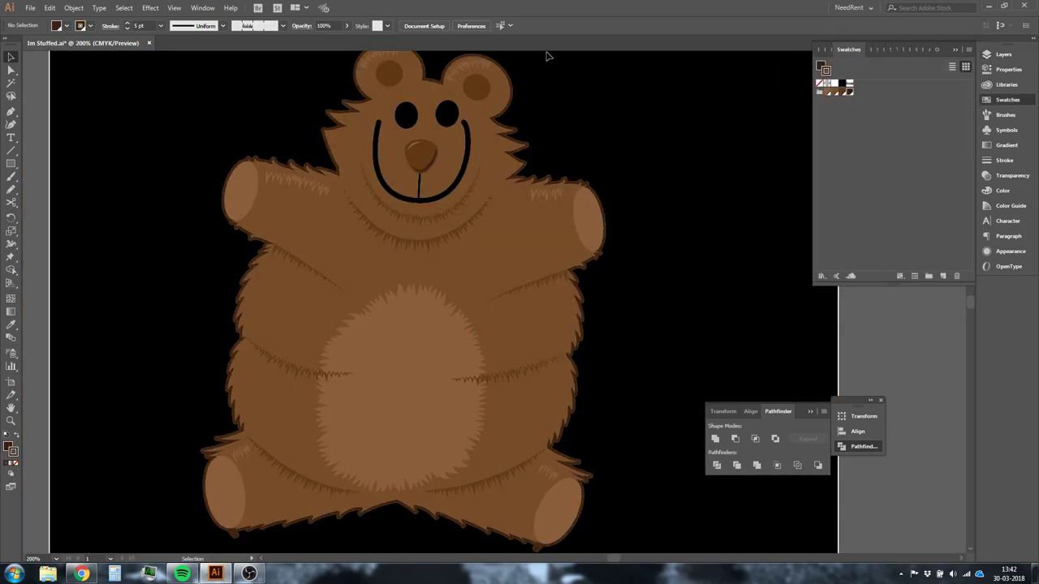
{"action": "left_click", "coordinate": [74, 7]}
{"action": "left_click", "coordinate": [73, 8]}
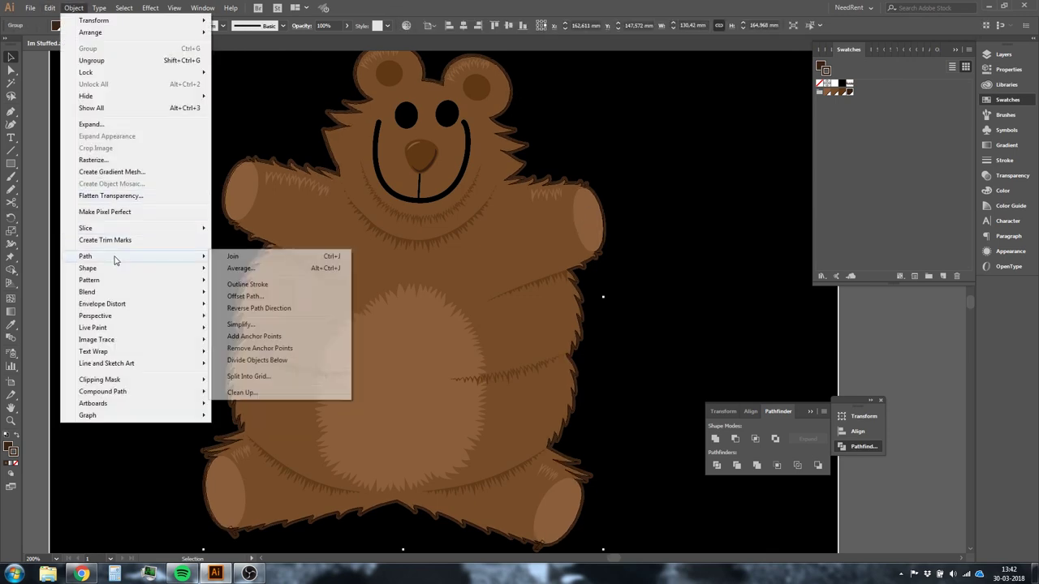
{"action": "left_click", "coordinate": [255, 334]}
Step: Try a thick white outline from the context menu, undo it, and apply another option
{"action": "right_click", "coordinate": [528, 190]}
{"action": "left_click", "coordinate": [869, 335]}
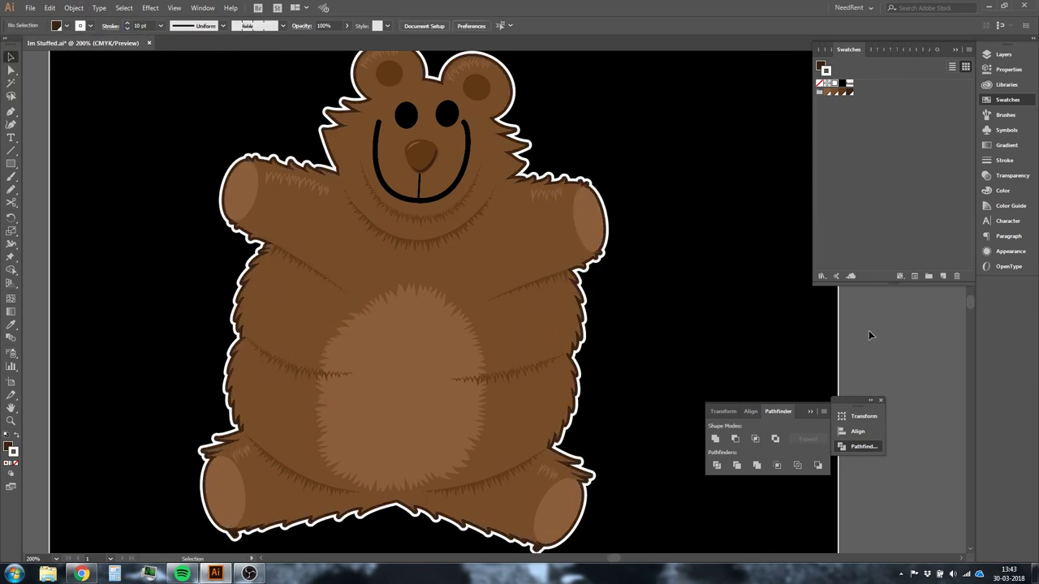
{"action": "key", "text": "ctrl+z"}
{"action": "right_click", "coordinate": [504, 131]}
{"action": "left_click", "coordinate": [244, 97]}
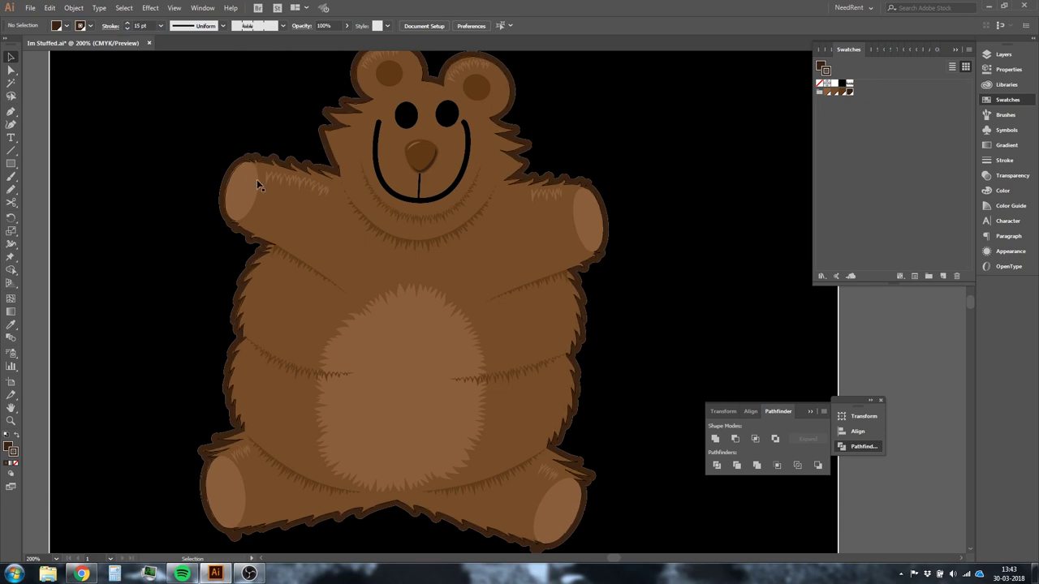
Step: Hide the black test background in the Layers panel and view the whole bear
{"action": "left_click", "coordinate": [1003, 54]}
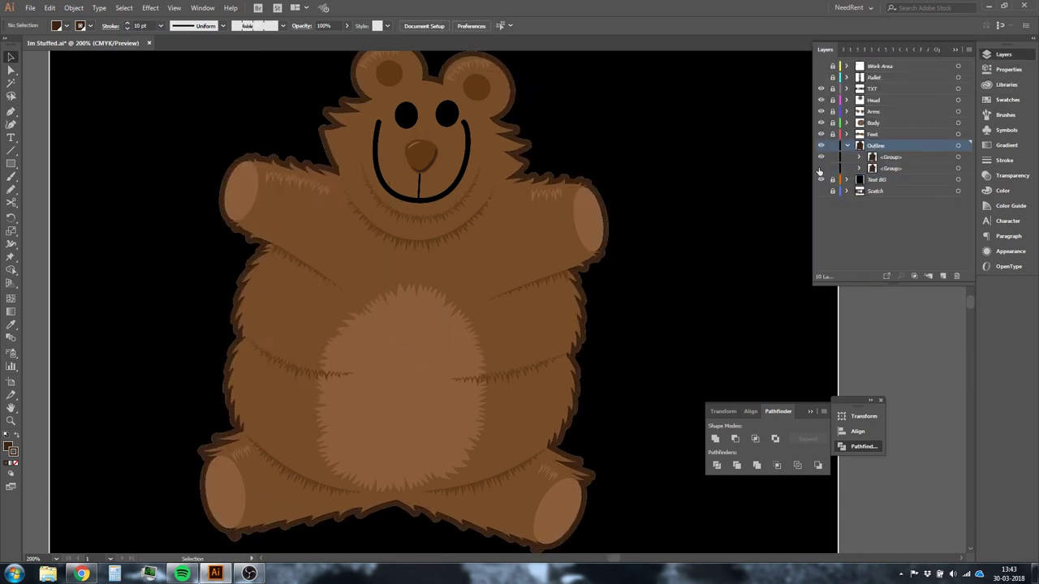
{"action": "left_click", "coordinate": [821, 145]}
{"action": "key", "text": "ctrl+1"}
{"action": "left_click_drag", "start_coordinate": [706, 266], "coordinate": [666, 289]}
{"action": "left_click", "coordinate": [847, 146]}
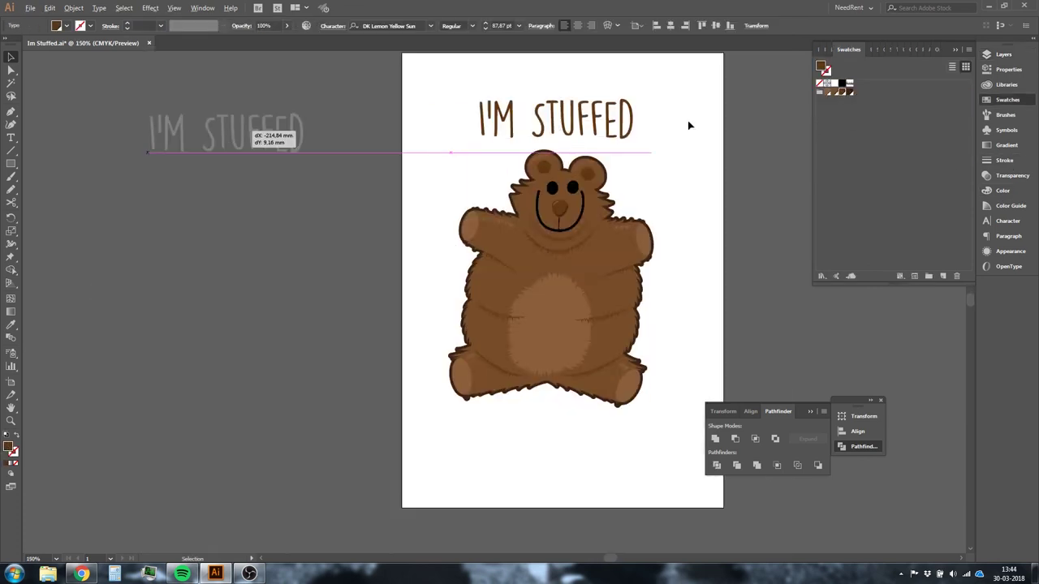
Step: Edit the I'M STUFFED title text and widen the tracking between its letters
{"action": "double_click", "coordinate": [480, 123]}
{"action": "key", "text": "Home"}
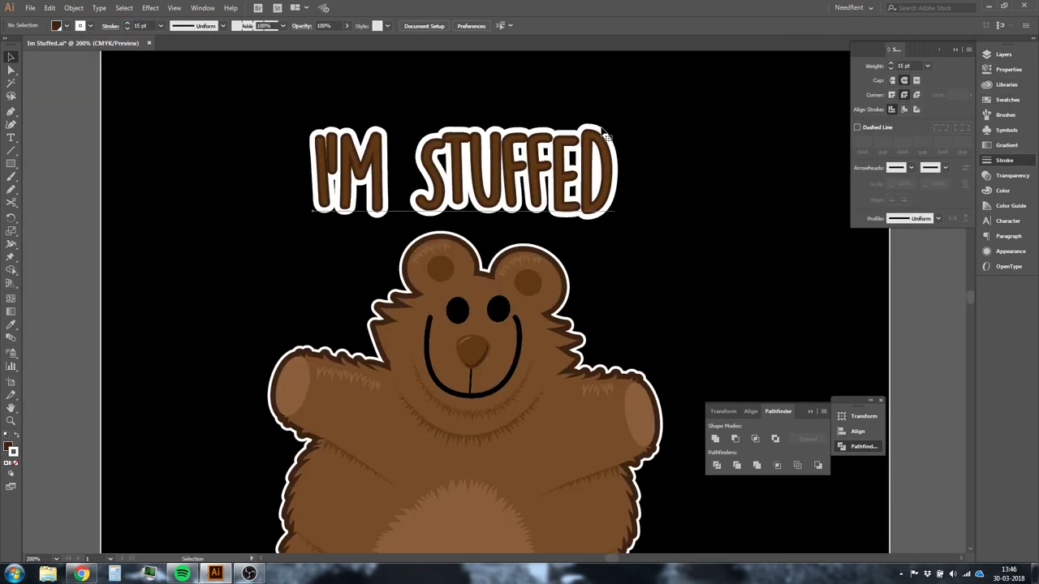
{"action": "left_click", "coordinate": [605, 136]}
{"action": "key", "text": "F7"}
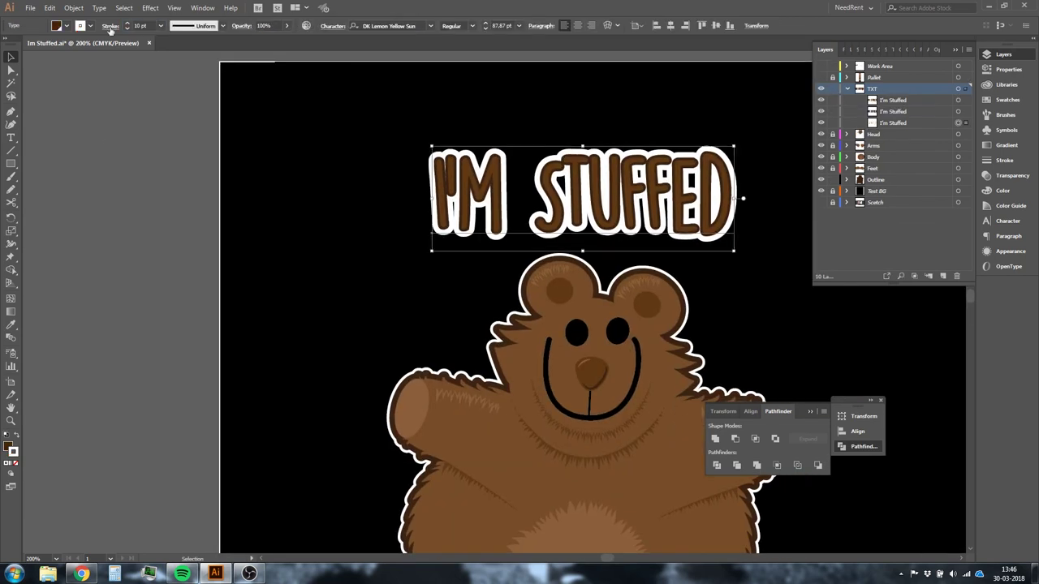
{"action": "double_click", "coordinate": [439, 203]}
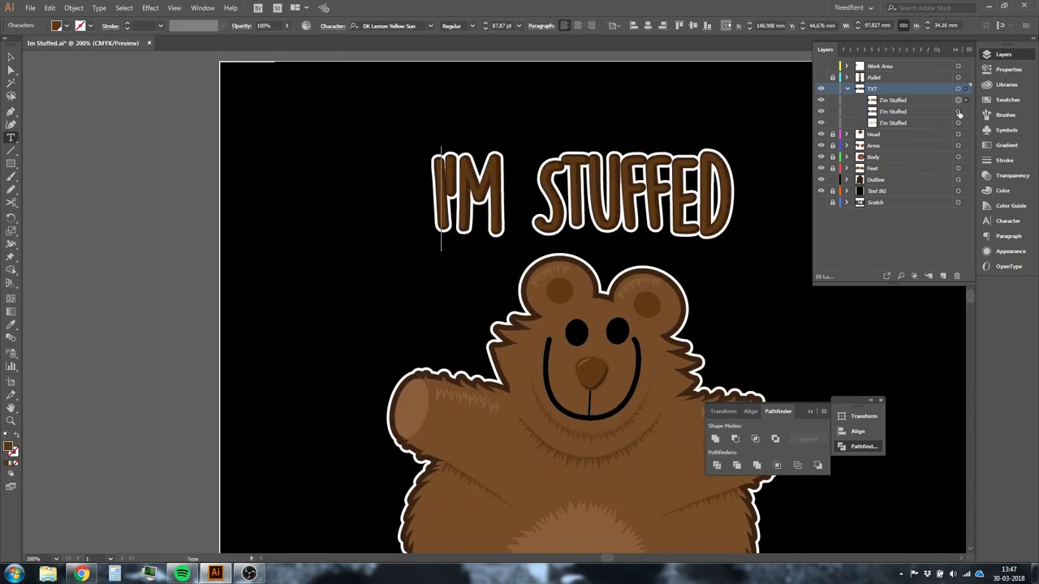
{"action": "key", "text": "alt+Right"}
{"action": "key", "text": "alt+Right"}
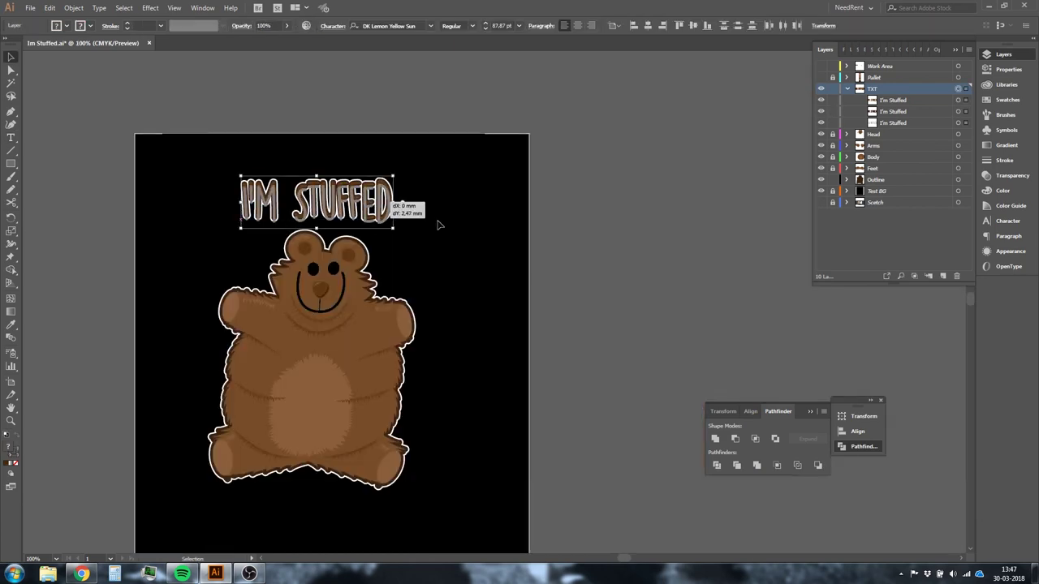
Step: Move the title layer below Outline and enlarge I'M STUFFED to about 140 pt
{"action": "left_click_drag", "start_coordinate": [438, 224], "coordinate": [438, 225]}
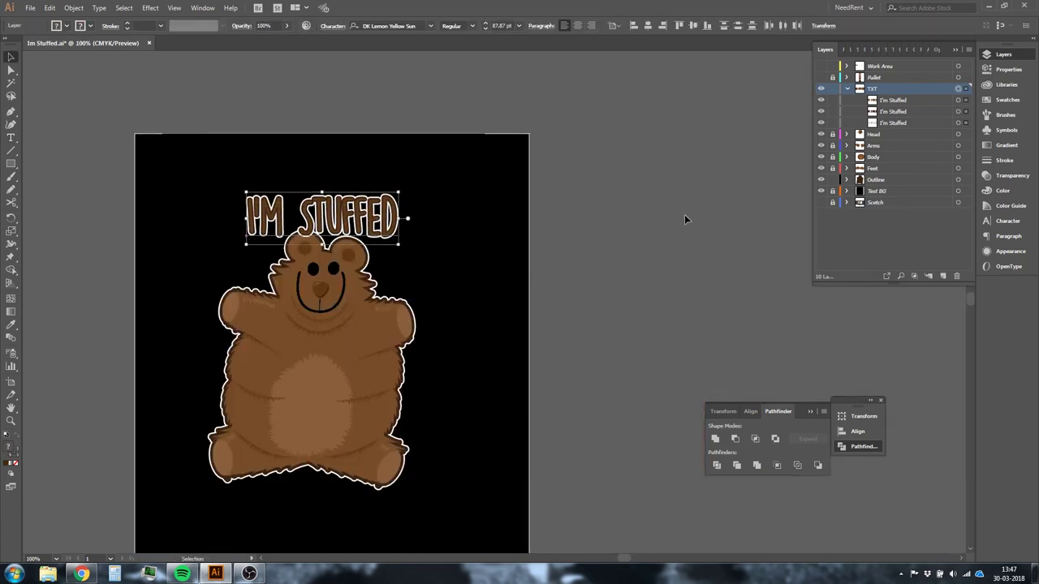
{"action": "left_click_drag", "start_coordinate": [871, 89], "coordinate": [872, 185]}
{"action": "left_click_drag", "start_coordinate": [393, 227], "coordinate": [443, 260]}
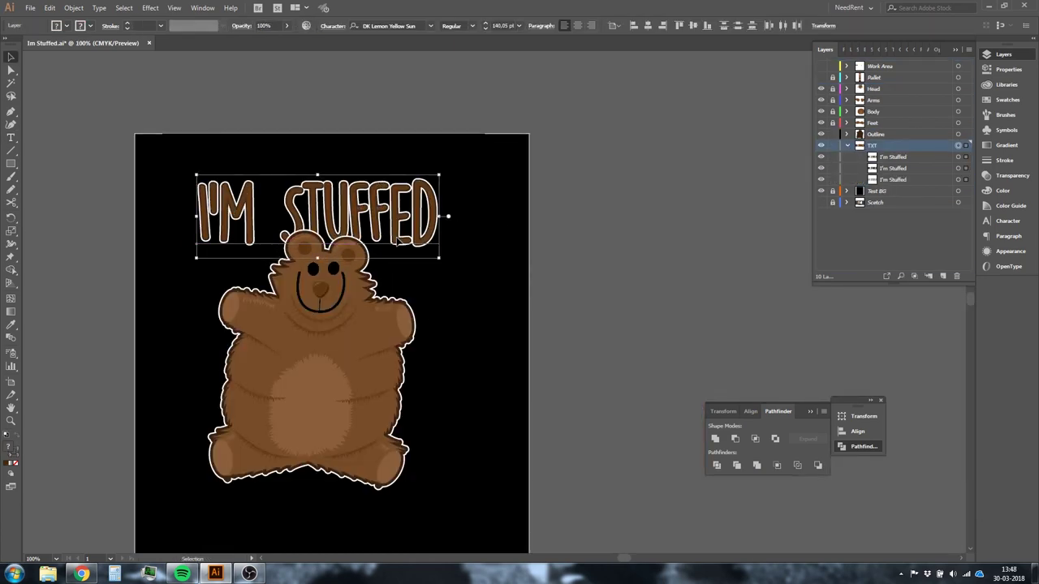
Step: Tilt the title slightly counterclockwise and nudge it a little left and down
{"action": "left_click", "coordinate": [720, 198]}
{"action": "left_click", "coordinate": [958, 146]}
{"action": "left_click_drag", "start_coordinate": [518, 154], "coordinate": [512, 142]}
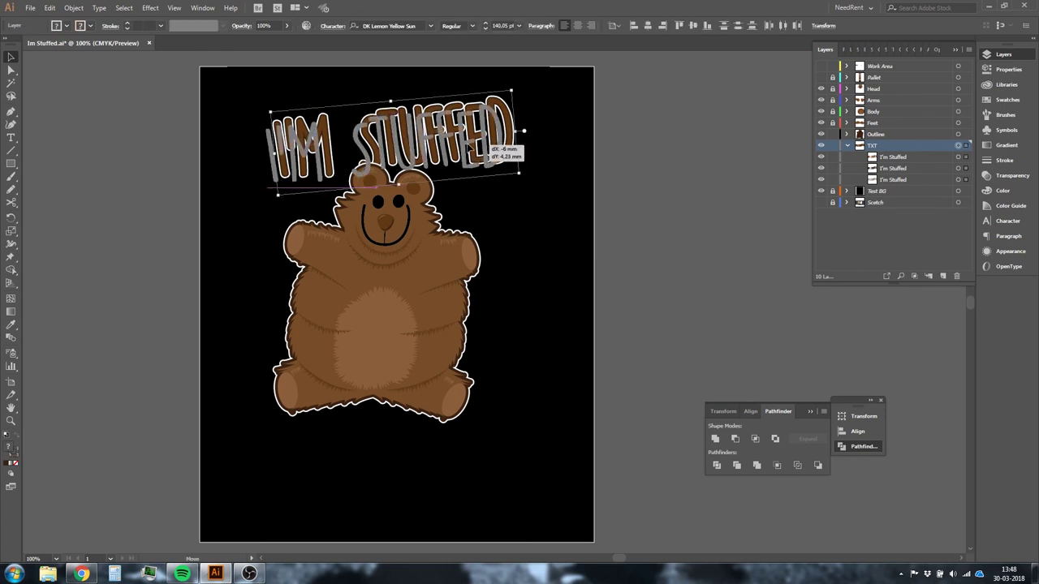
{"action": "left_click_drag", "start_coordinate": [419, 146], "coordinate": [412, 150]}
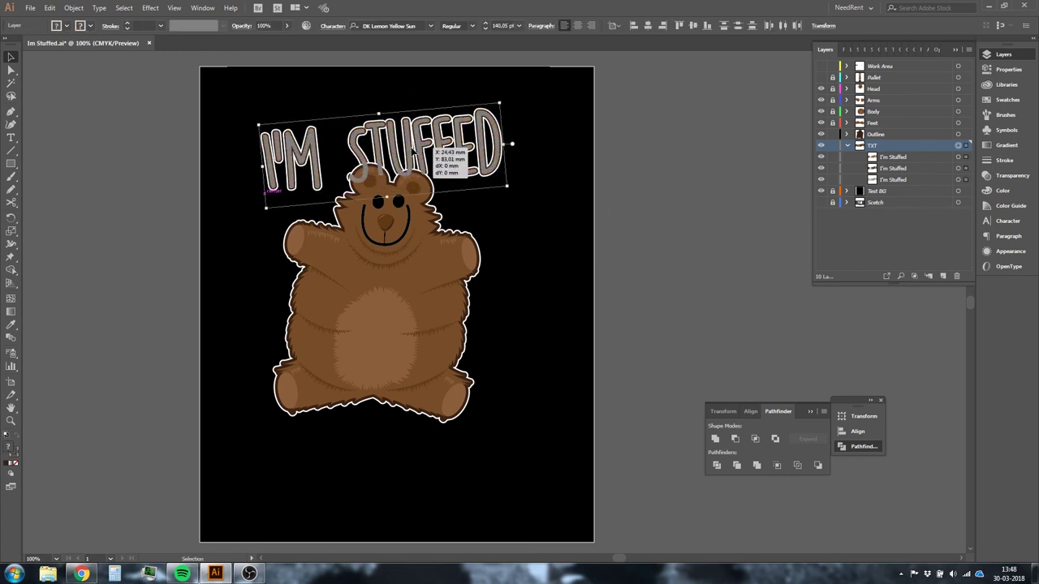
{"action": "left_click", "coordinate": [695, 204]}
Step: Zoom in on the title, try rotating it about 3 degrees, then undo
{"action": "key", "text": "ctrl+plus"}
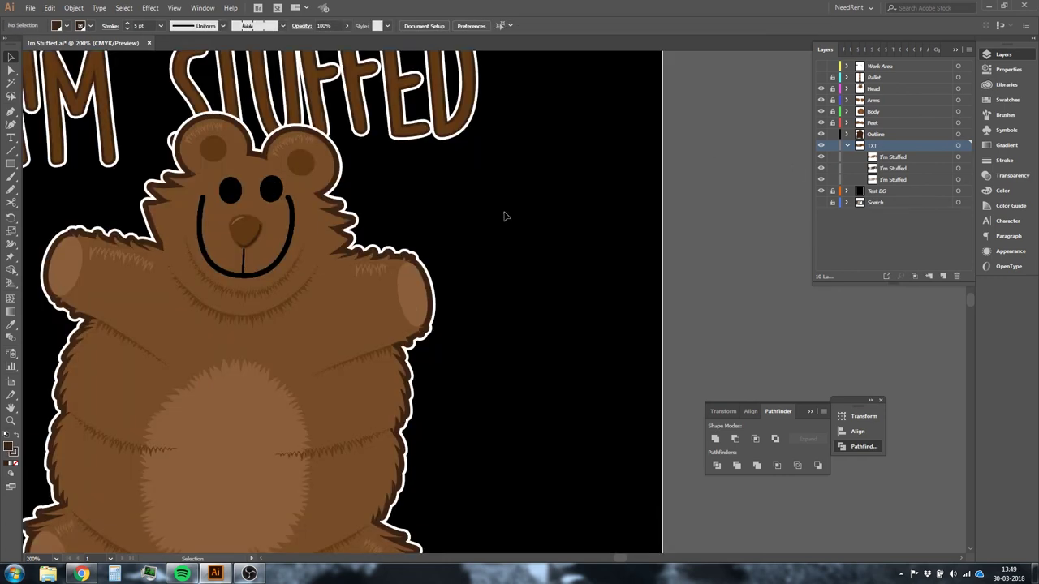
{"action": "key", "text": "ctrl+plus"}
{"action": "key", "text": "ctrl+minus"}
{"action": "key", "text": "ctrl+minus"}
{"action": "key", "text": "ctrl+minus"}
{"action": "key", "text": "ctrl+plus"}
{"action": "key", "text": "ctrl+plus"}
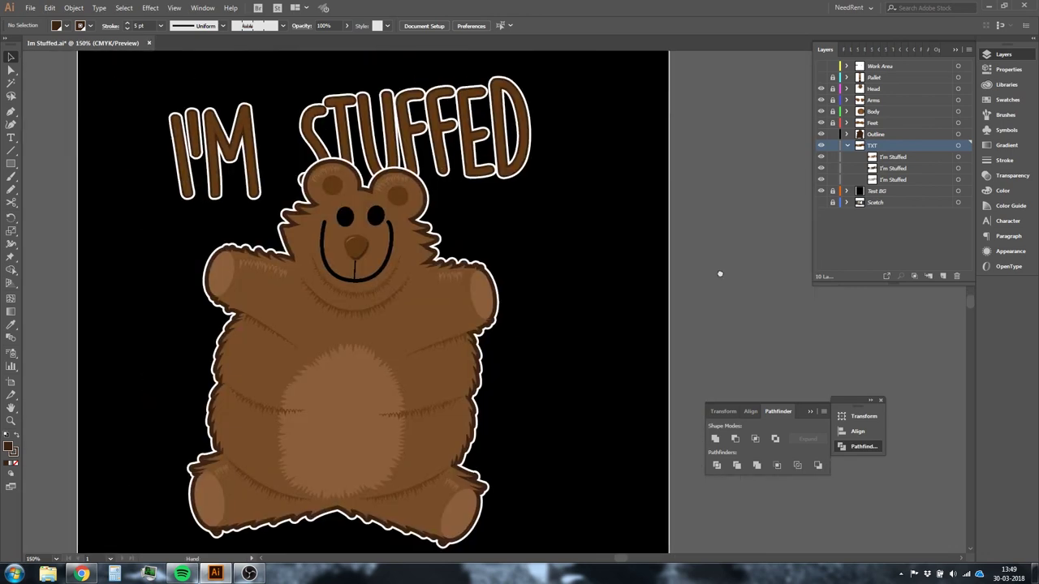
{"action": "left_click", "coordinate": [568, 186]}
{"action": "mouse_move", "coordinate": [663, 128]}
{"action": "left_mouse_down"}
{"action": "mouse_move", "coordinate": [674, 122]}
{"action": "mouse_move", "coordinate": [741, 219]}
{"action": "left_mouse_up"}
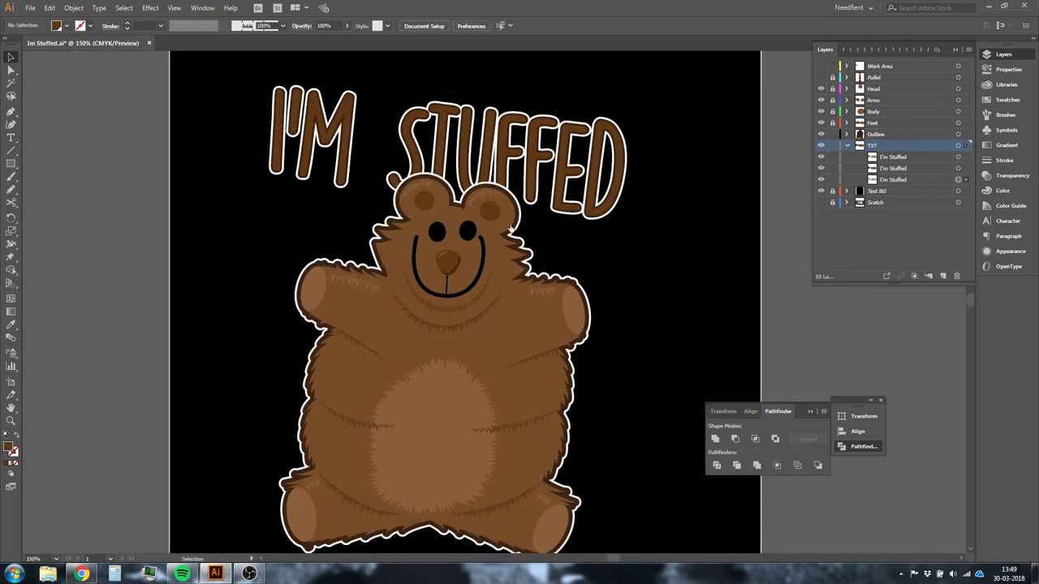
{"action": "key", "text": "ctrl+z"}
Step: Try a 30 pt white outline on the title, then undo it and view the whole artboard
{"action": "key", "text": "ctrl+shift+a"}
{"action": "key", "text": "ctrl+1"}
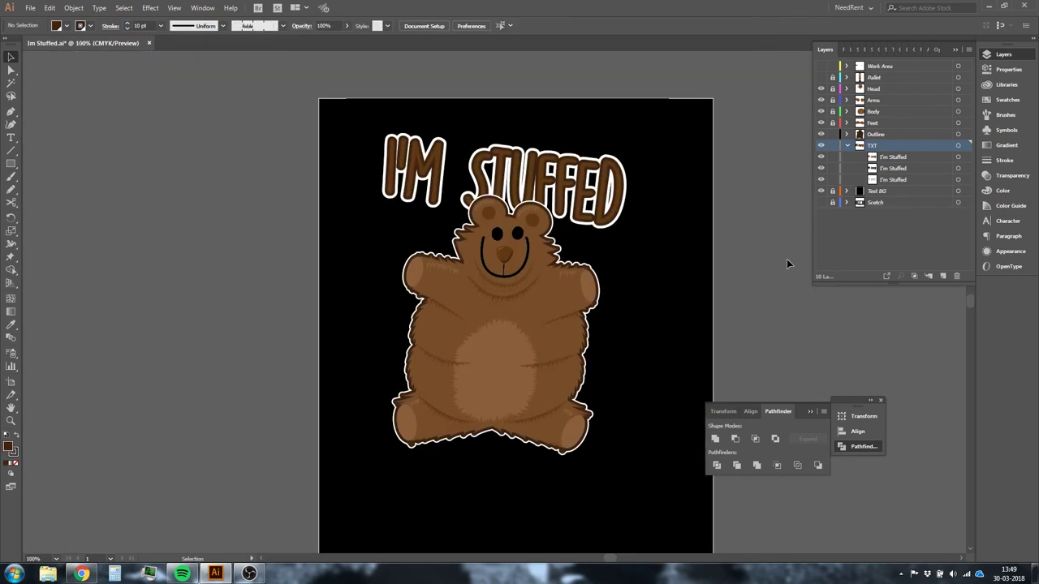
{"action": "key", "text": "ctrl+z"}
{"action": "left_click", "coordinate": [157, 239]}
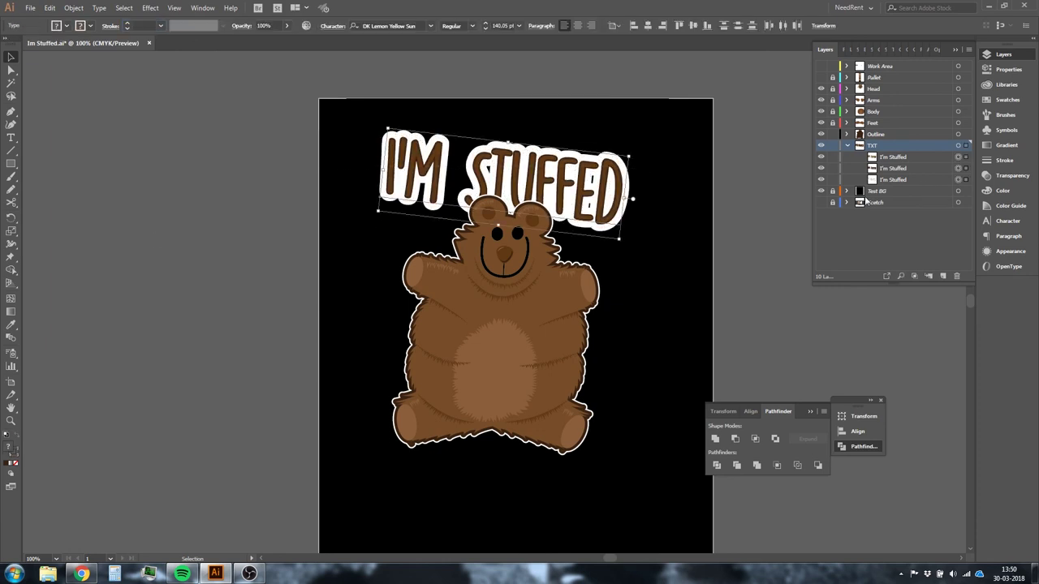
{"action": "key", "text": "ctrl+z"}
{"action": "key", "text": "ctrl+z"}
{"action": "key", "text": "ctrl+z"}
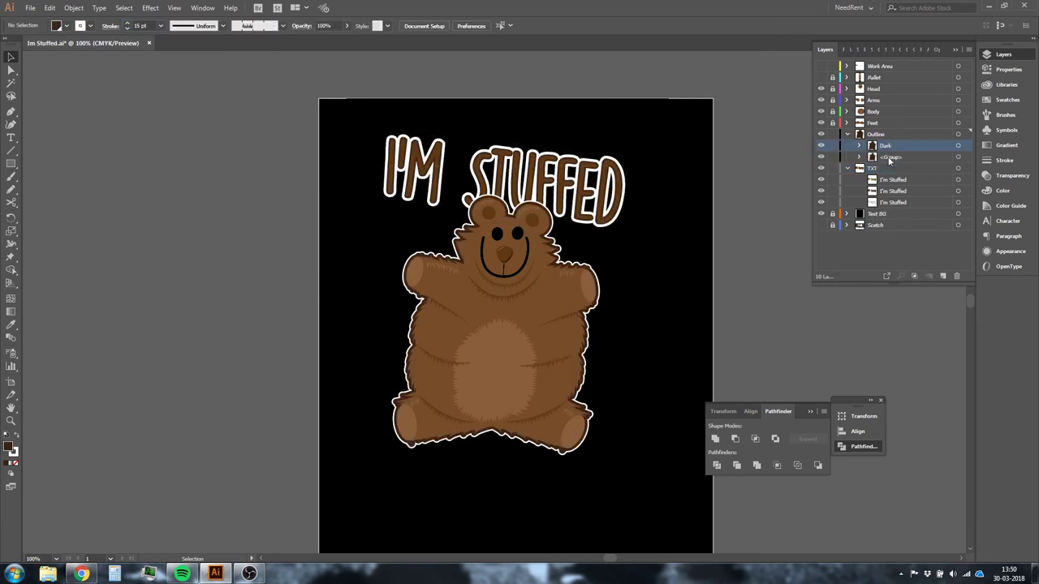
{"action": "key", "text": "ctrl+minus"}
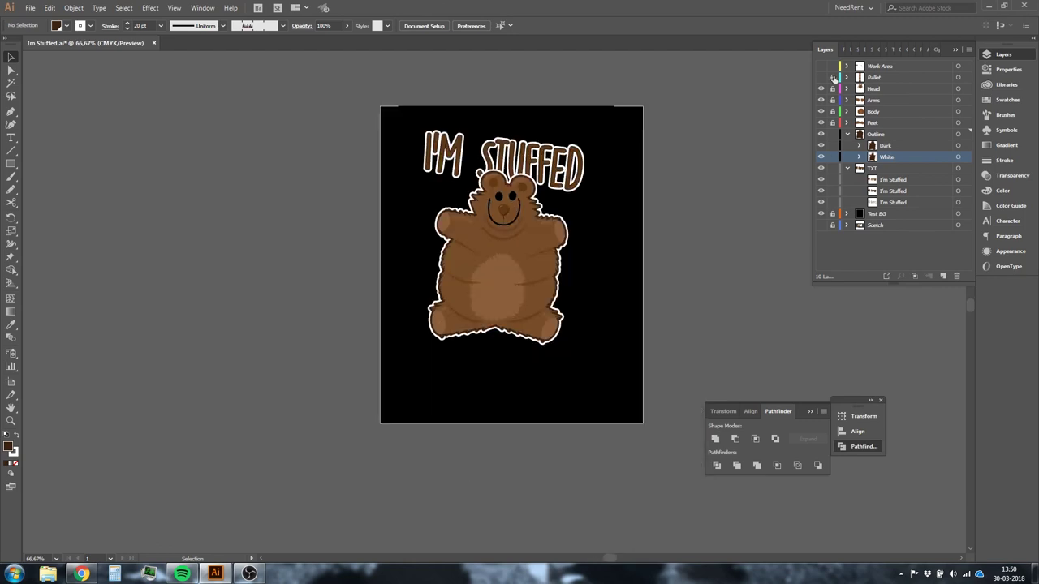
{"action": "key", "text": "ctrl+z"}
{"action": "key", "text": "ctrl+z"}
Step: Step back and forward through recent edits with undo and redo
{"action": "key", "text": "ctrl+z"}
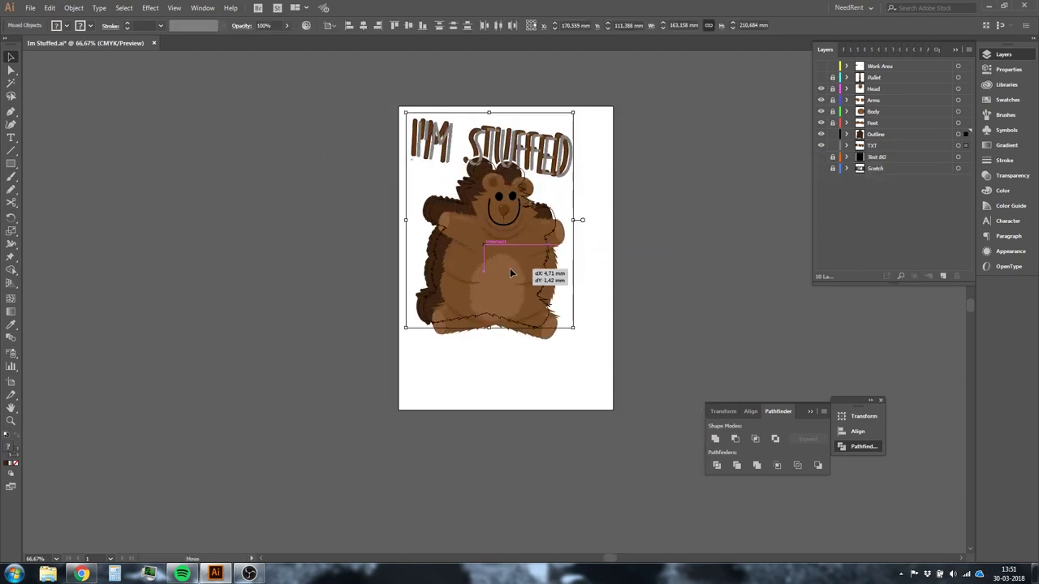
{"action": "key", "text": "ctrl+z"}
{"action": "key", "text": "ctrl+z"}
{"action": "key", "text": "ctrl+shift+z"}
{"action": "key", "text": "ctrl+shift+z"}
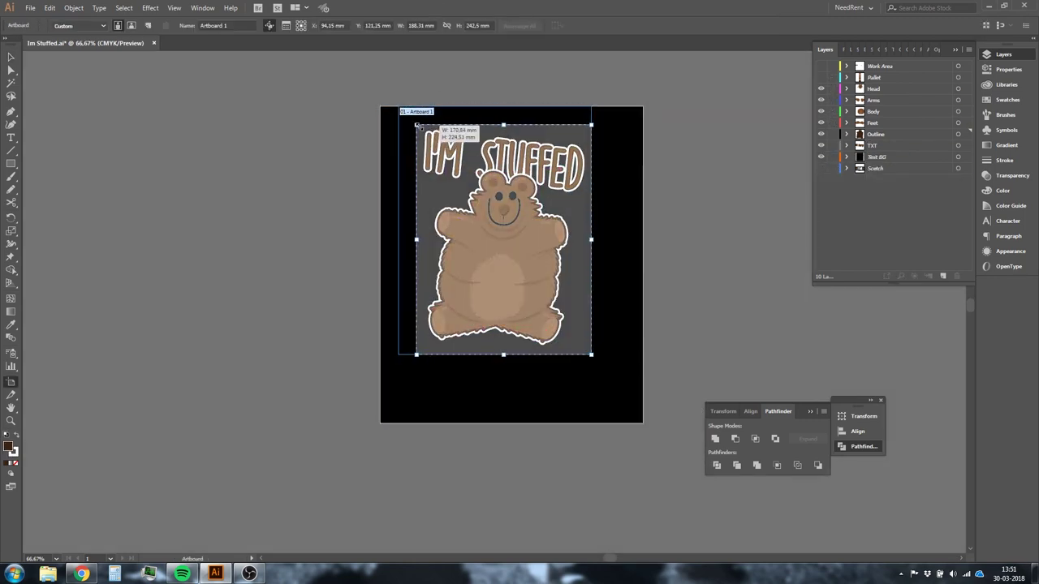
{"action": "key", "text": "ctrl+shift+z"}
{"action": "key", "text": "ctrl+z"}
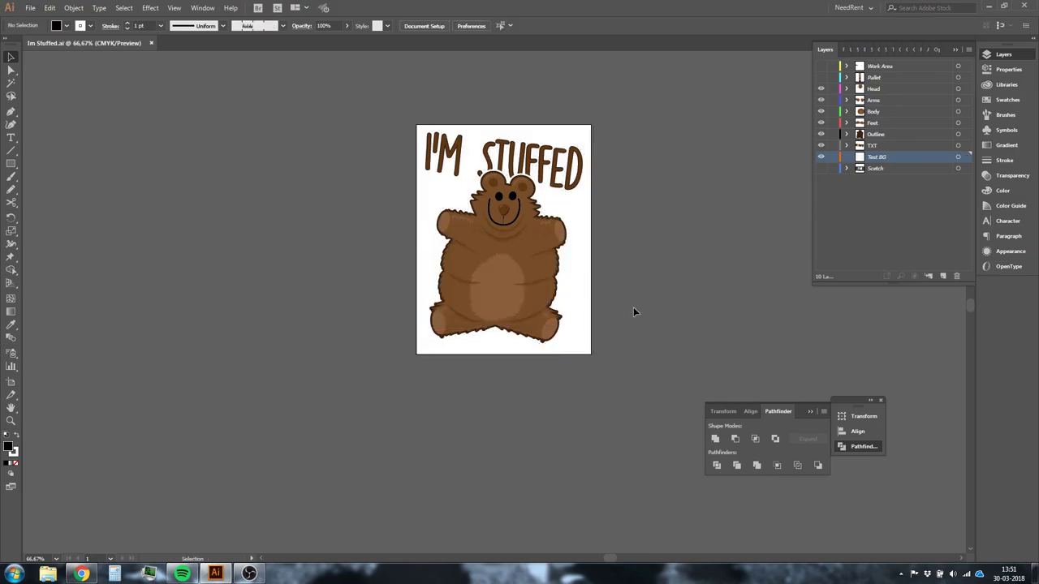